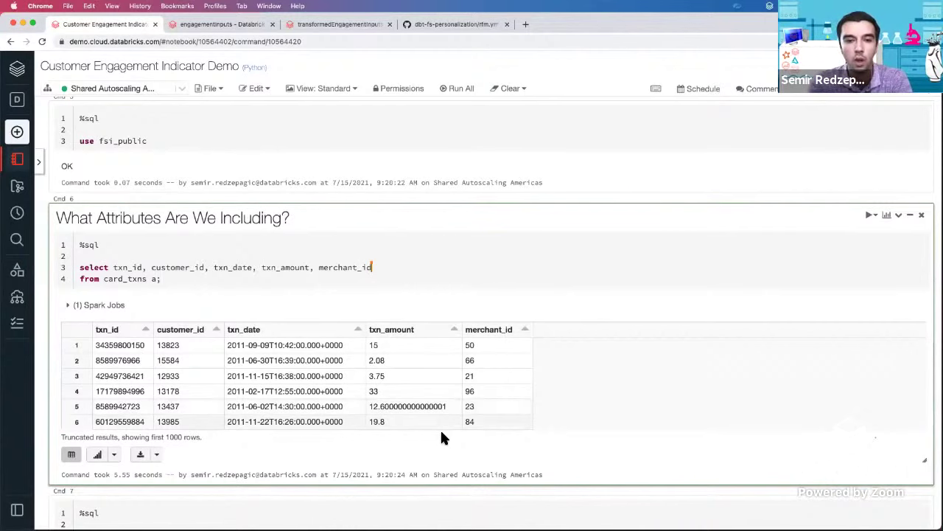
Step: Review the attributes queried from card_txns and third_party_spending, including transaction, auto spend and online spend columns
scroll(440, 429, "down", 4)
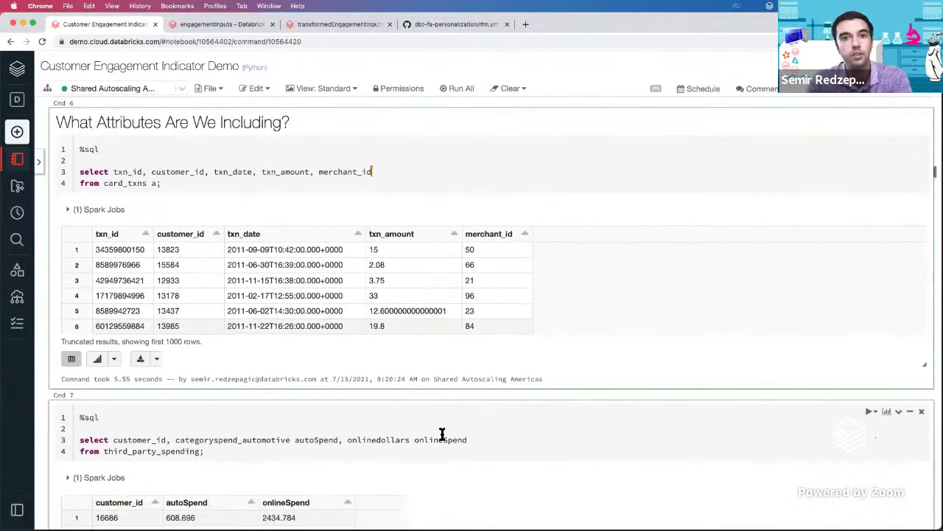
scroll(335, 306, "down", 1)
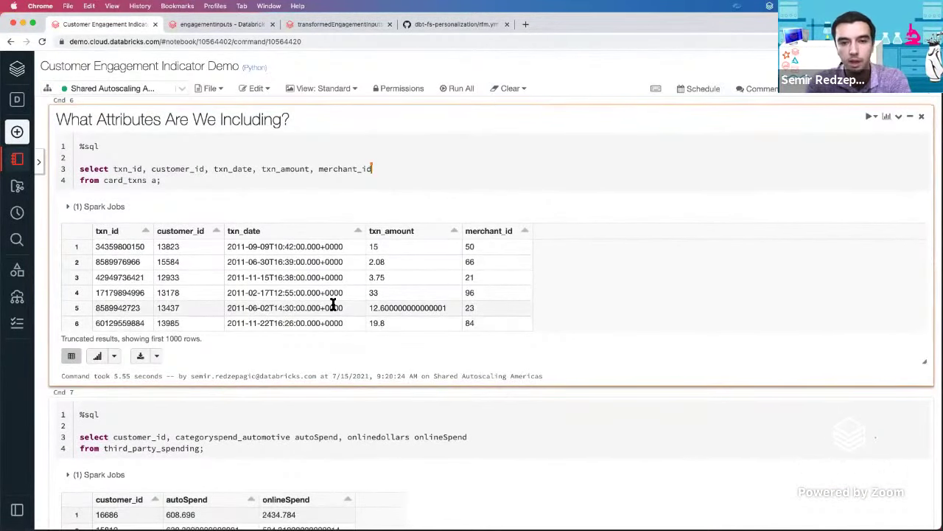
scroll(334, 305, "down", 1)
scroll(333, 304, "down", 1)
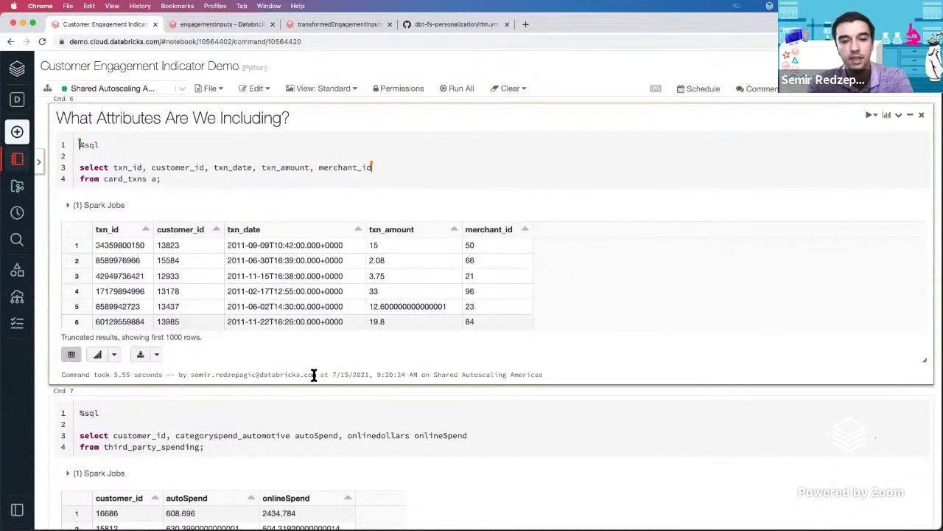
scroll(315, 375, "down", 8)
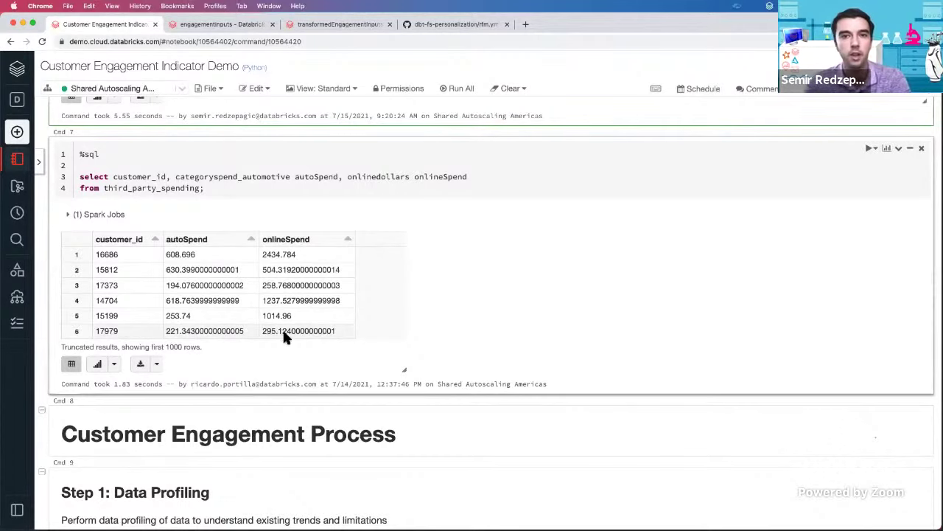
scroll(320, 359, "up", 1)
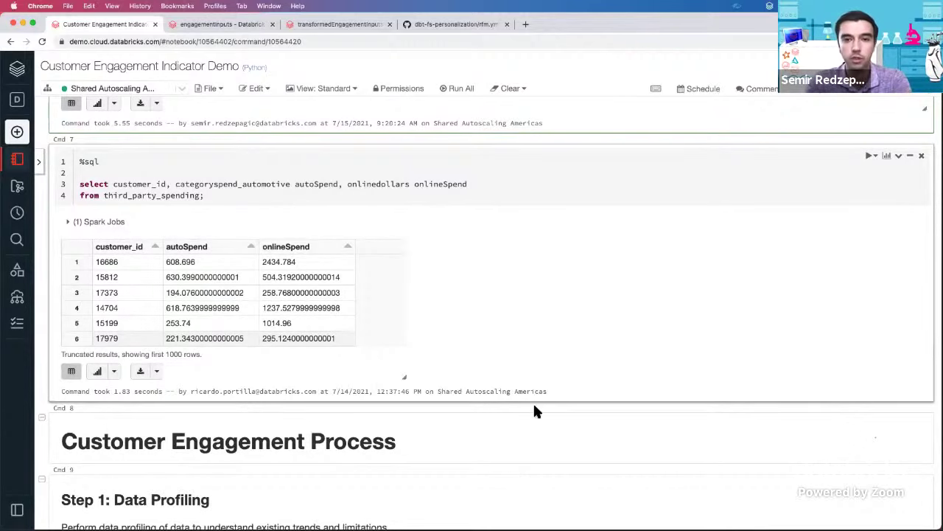
scroll(472, 415, "up", 1)
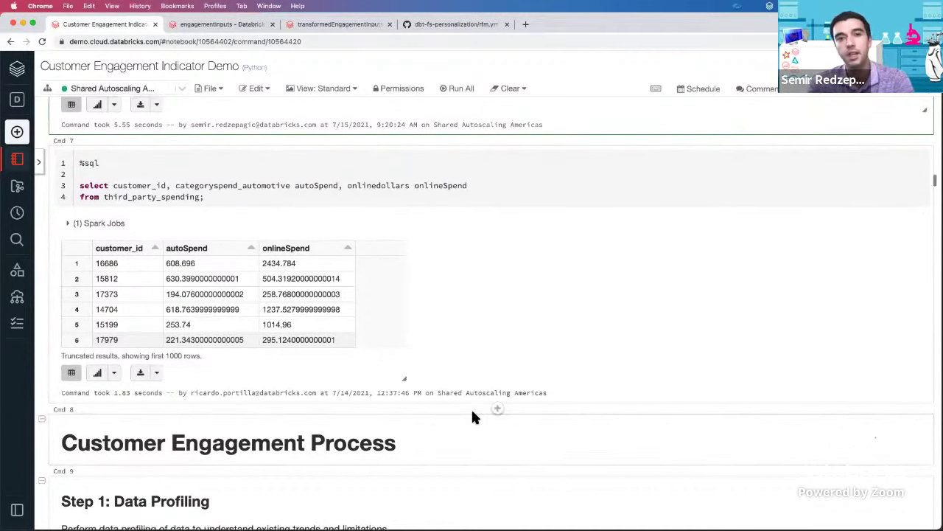
Step: Examine the Step 1: Data Profiling summary statistics of card_txns joined with customer_autospend_onlinespend across all columns
scroll(474, 418, "down", 5)
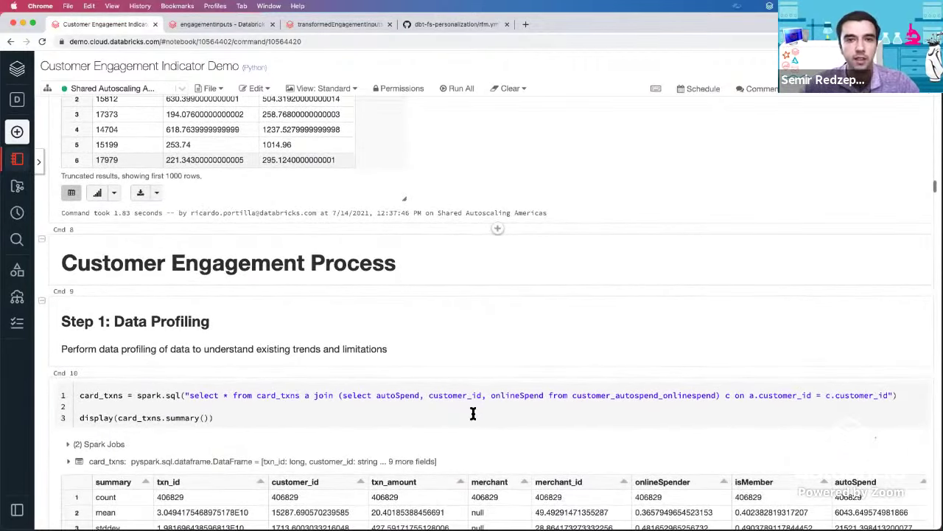
scroll(473, 414, "down", 4)
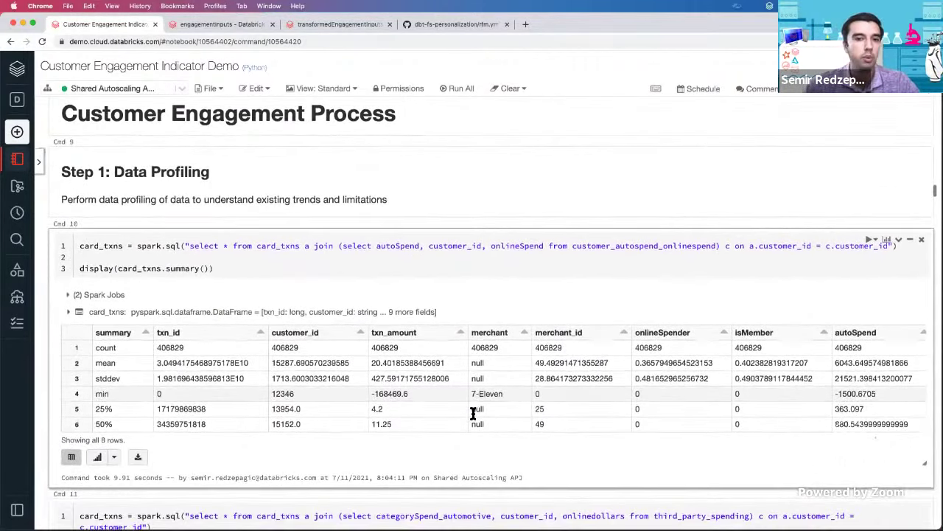
scroll(473, 412, "down", 1)
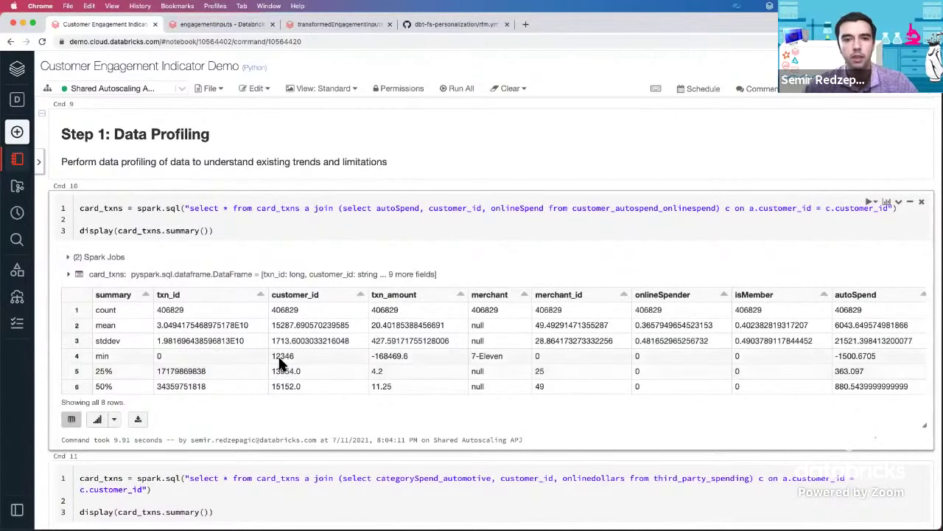
scroll(279, 362, "right", 5)
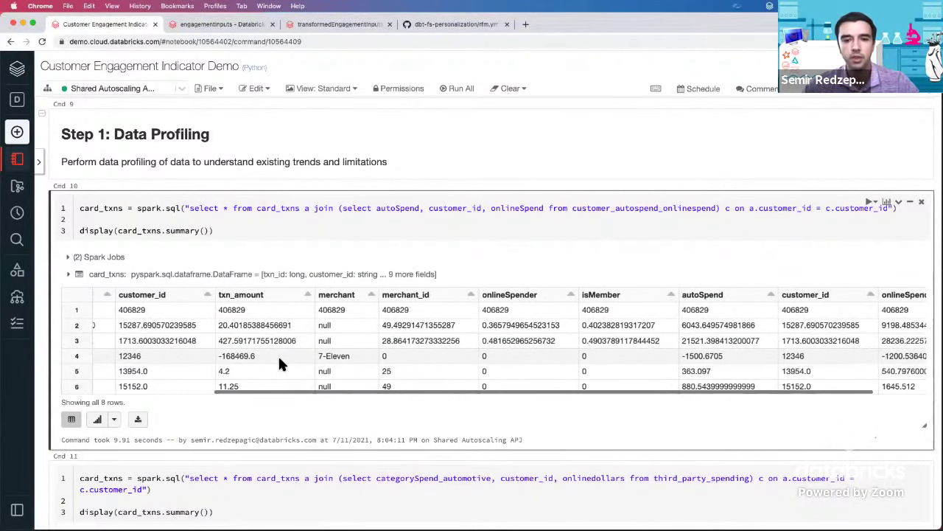
scroll(279, 362, "right", 2)
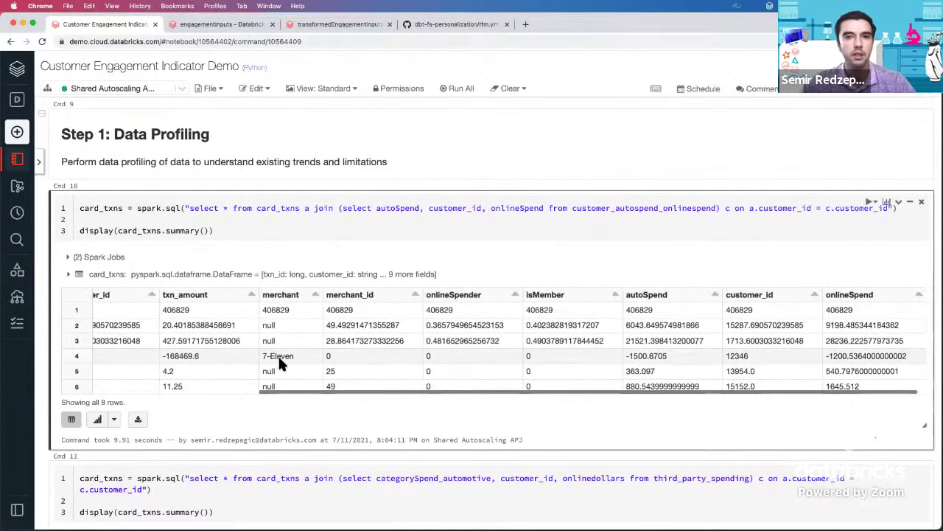
scroll(279, 361, "left", 6)
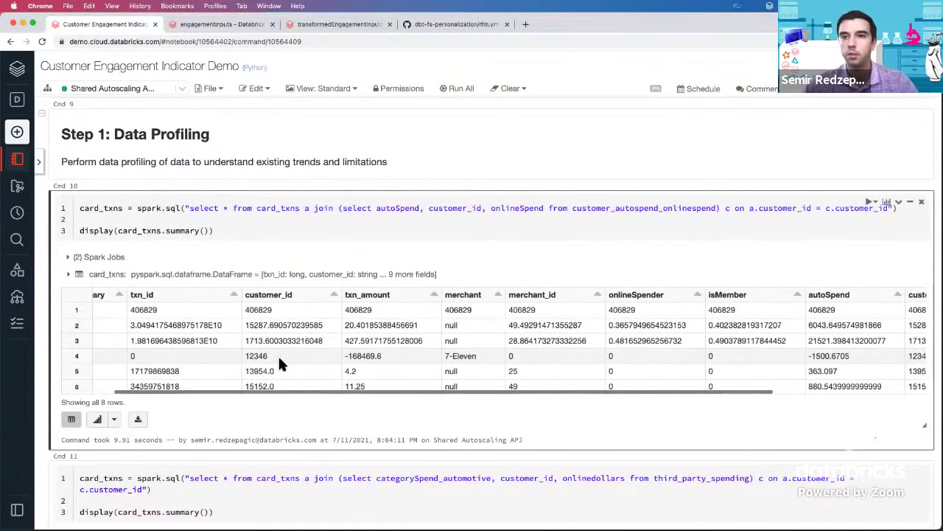
scroll(279, 361, "left", 1)
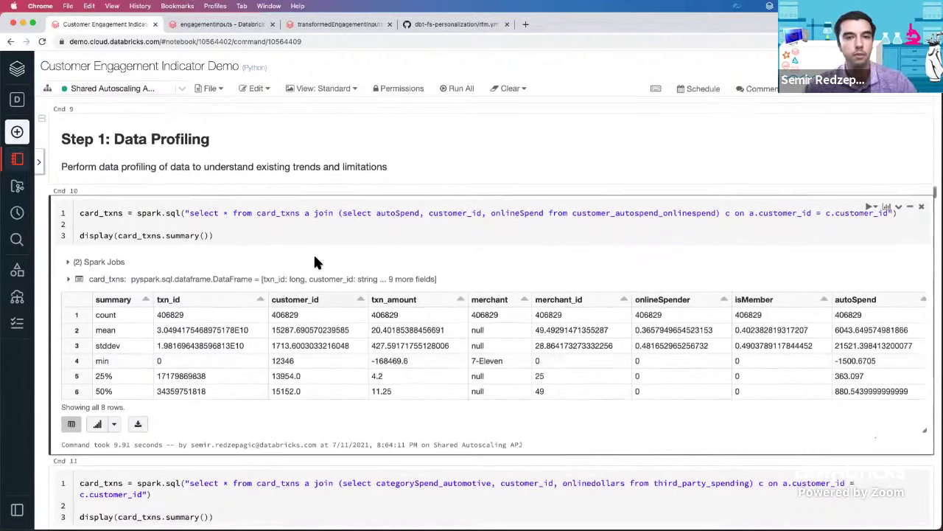
scroll(312, 260, "up", 1)
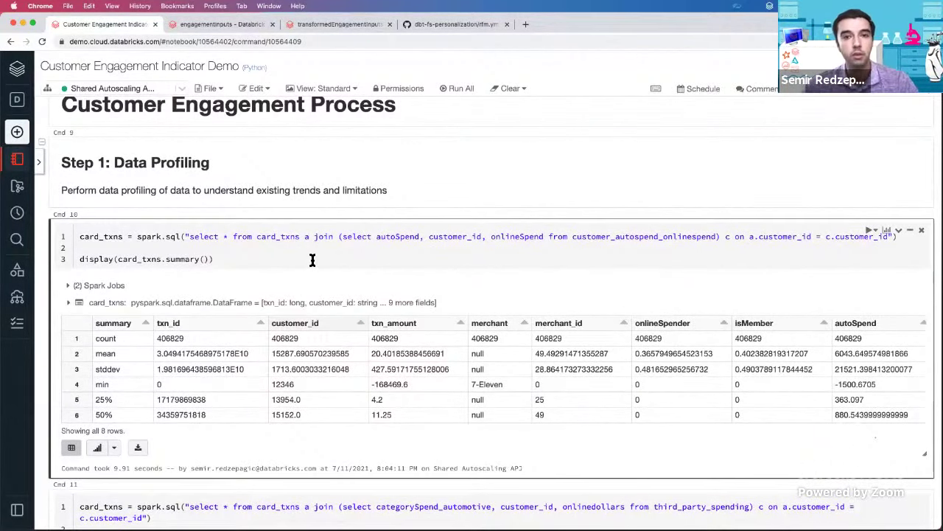
scroll(313, 260, "up", 1)
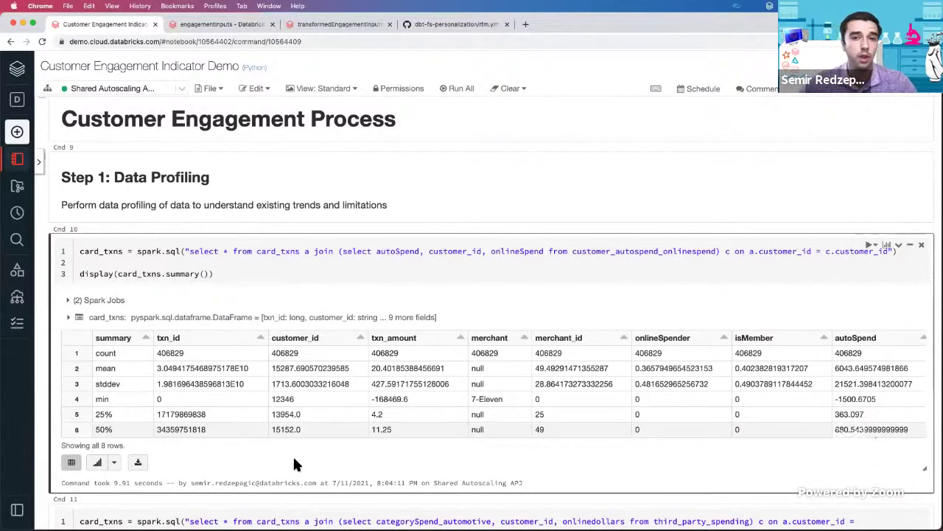
scroll(322, 440, "down", 3)
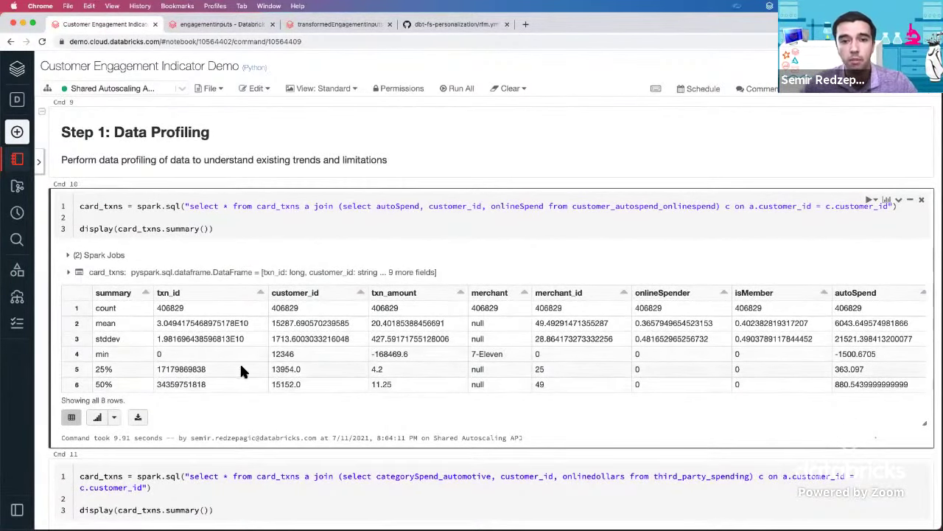
Step: View the default language options available for the notebook and leave the setting without changing it
left_click(254, 67)
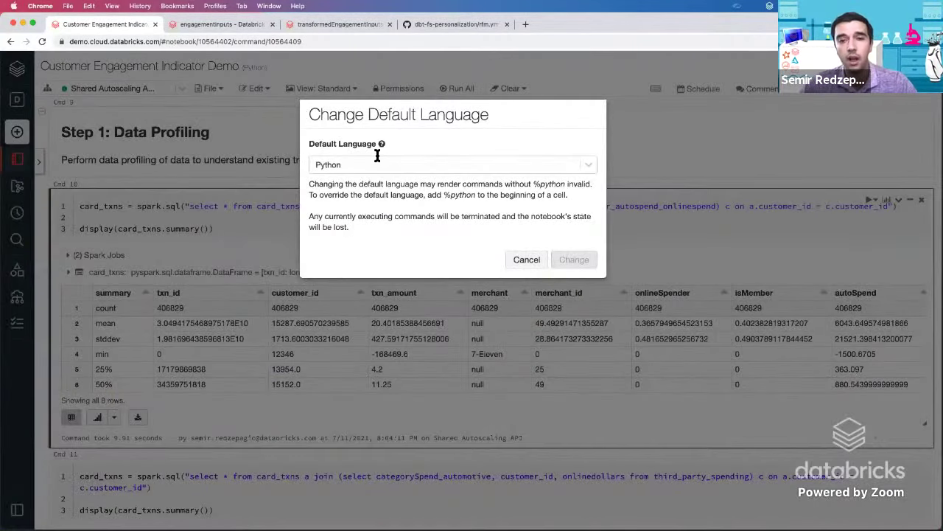
left_click(377, 156)
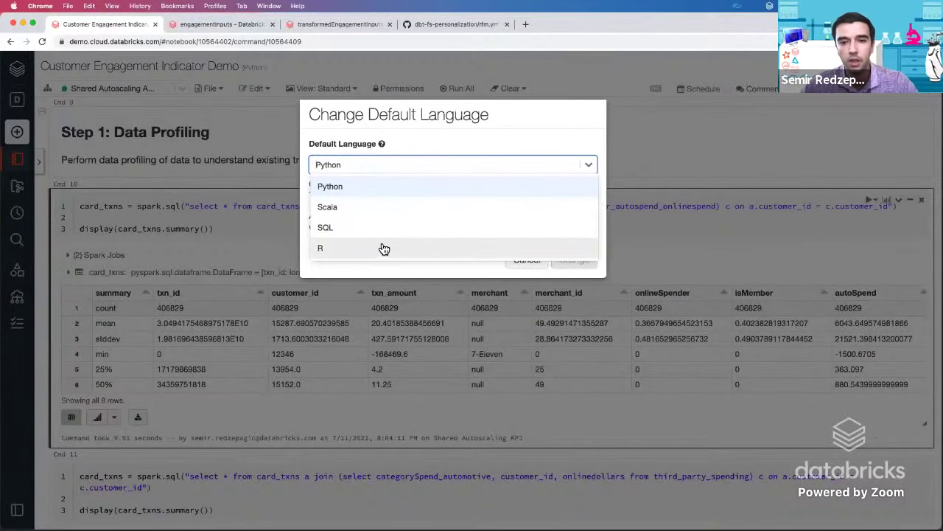
left_click(520, 270)
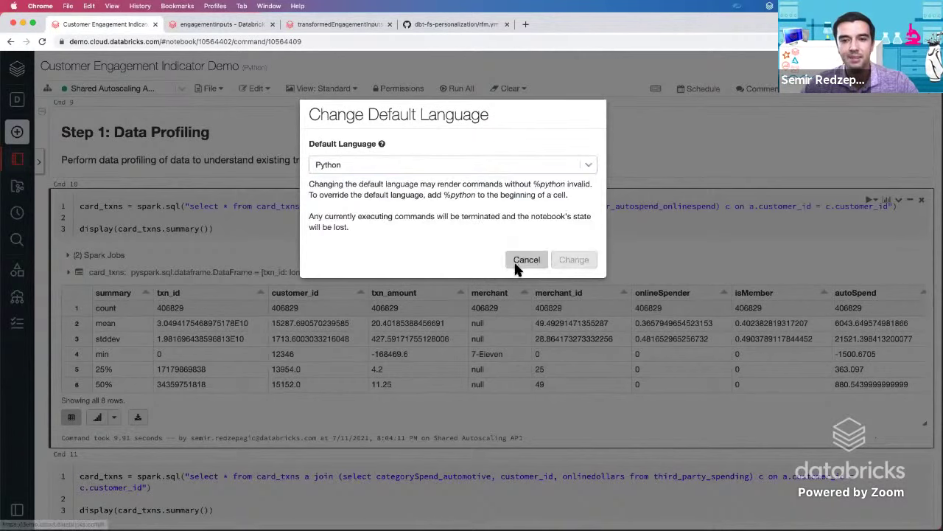
left_click(520, 261)
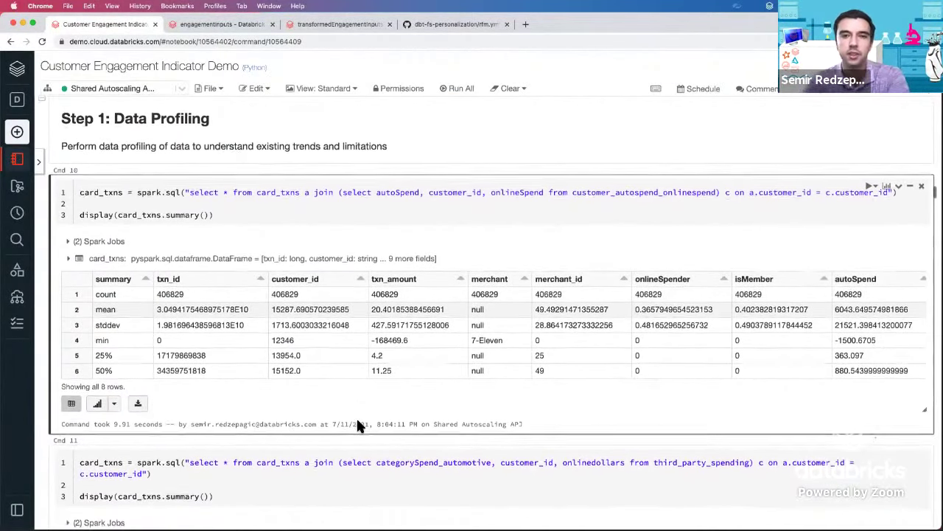
Step: Review the summary of card_txns joined with third_party_spending and the query counting transactions, customers and merchants
scroll(356, 425, "down", 3)
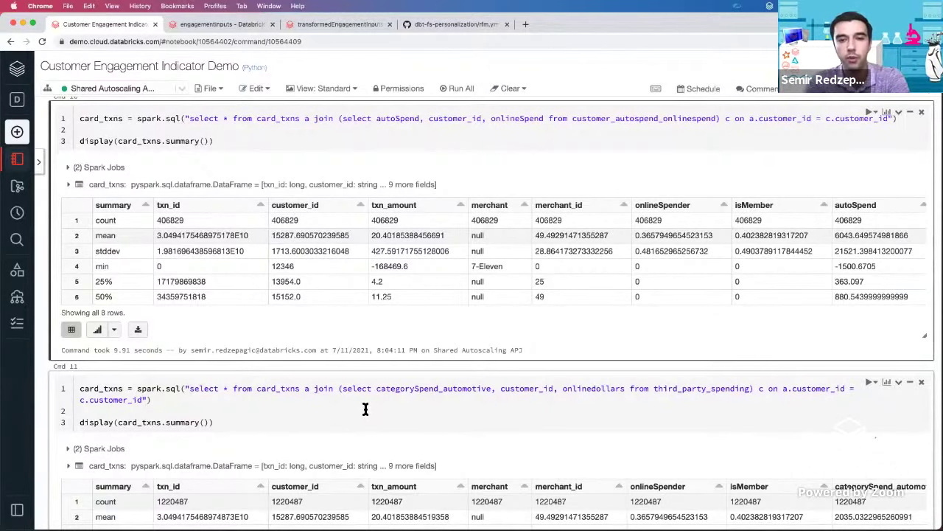
scroll(365, 409, "down", 8)
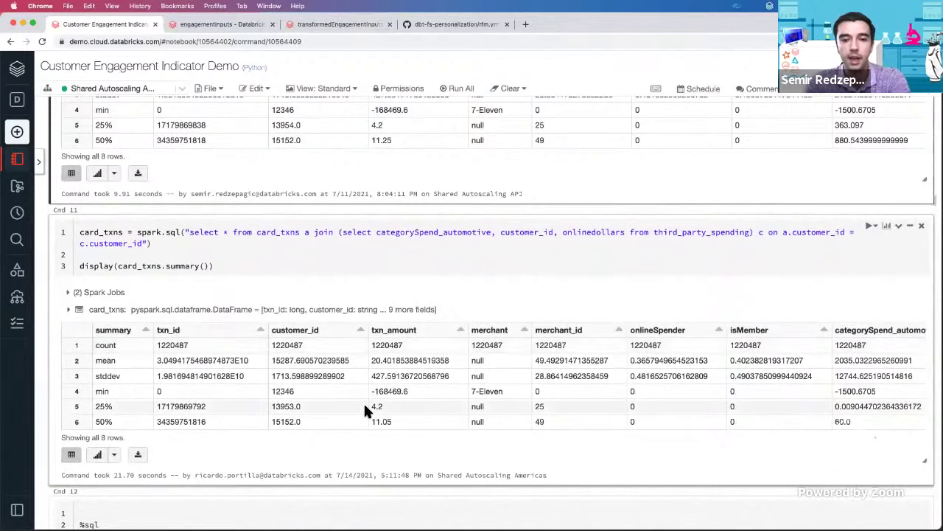
scroll(365, 410, "down", 10)
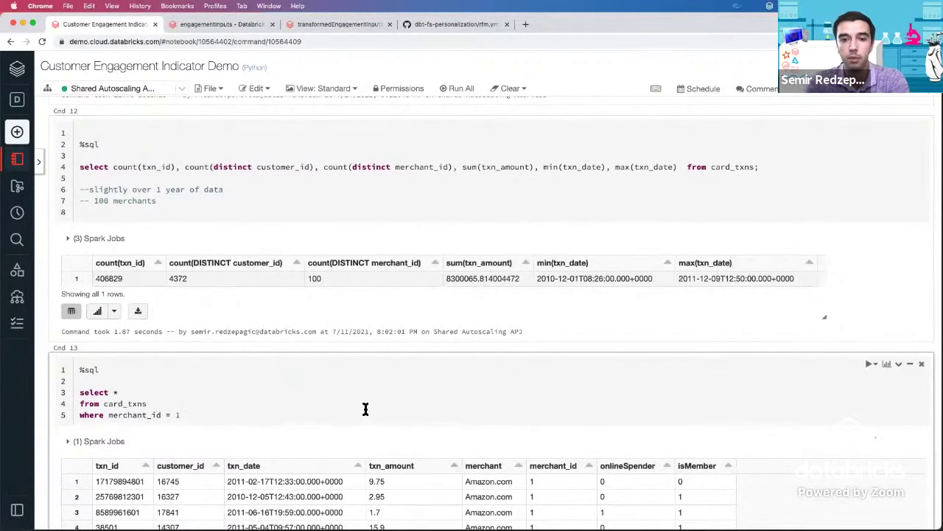
Step: Examine the chart of transaction counts grouped by txn_amount and view the plot types available for it
scroll(364, 409, "down", 20)
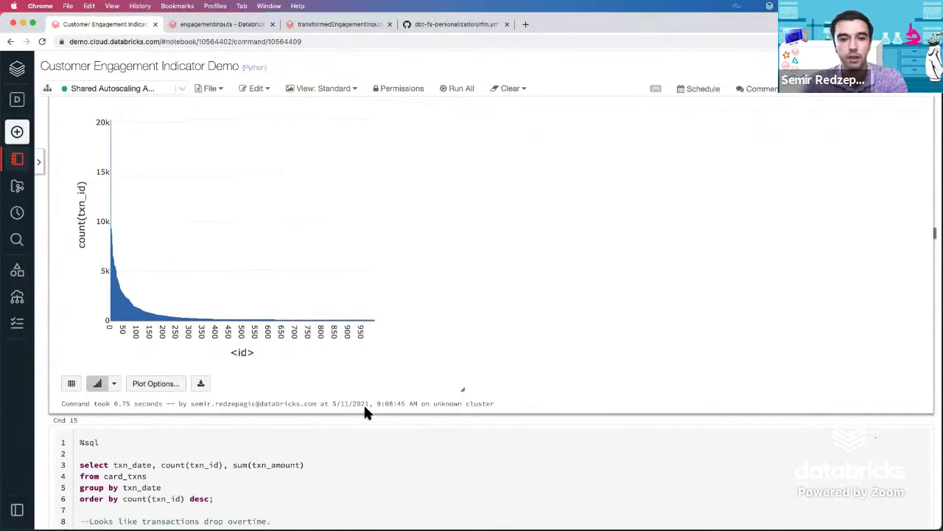
scroll(365, 411, "up", 5)
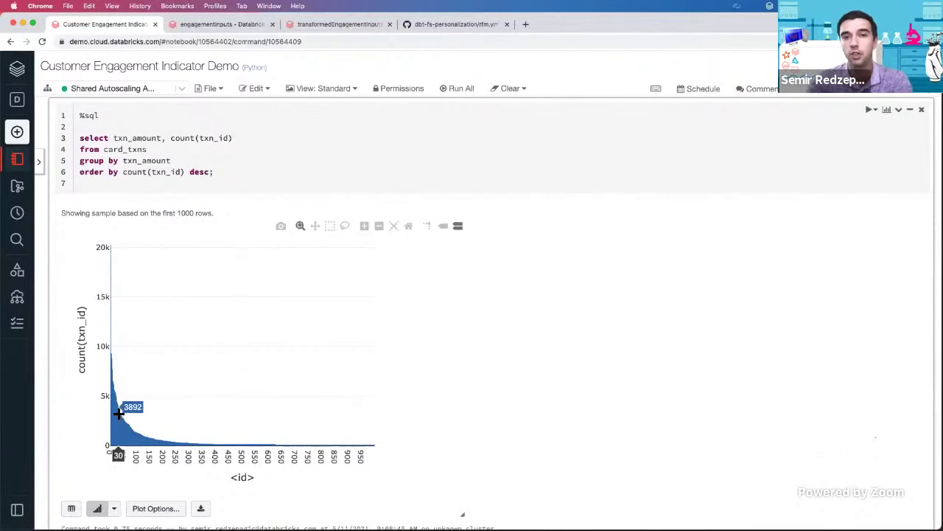
scroll(225, 446, "down", 3)
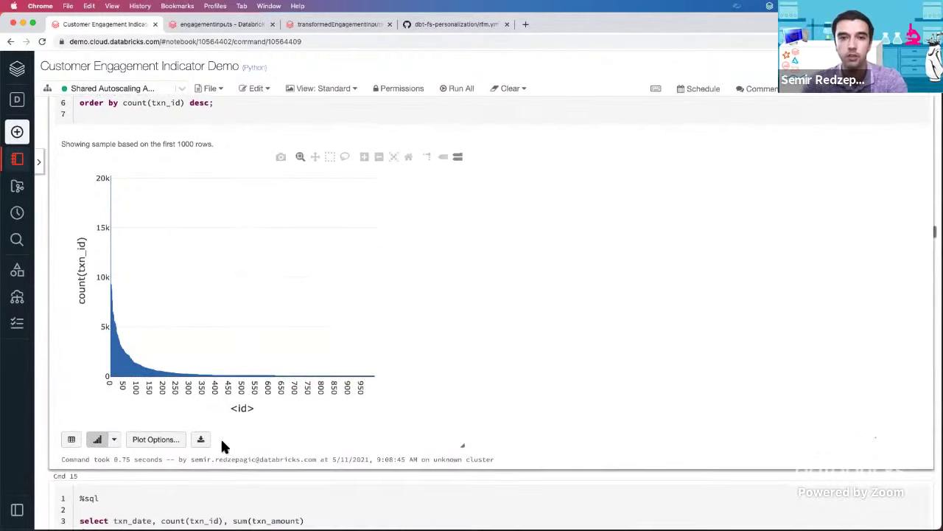
scroll(126, 450, "up", 1)
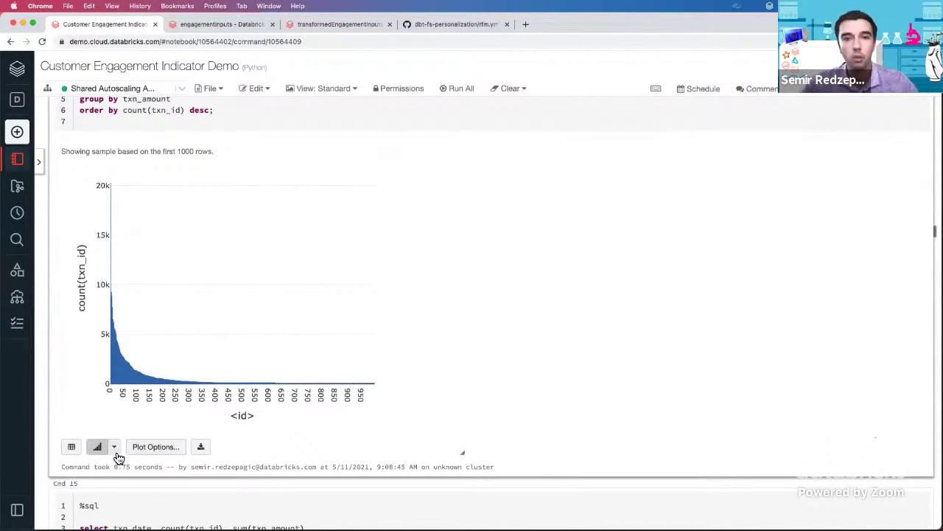
left_click(114, 447)
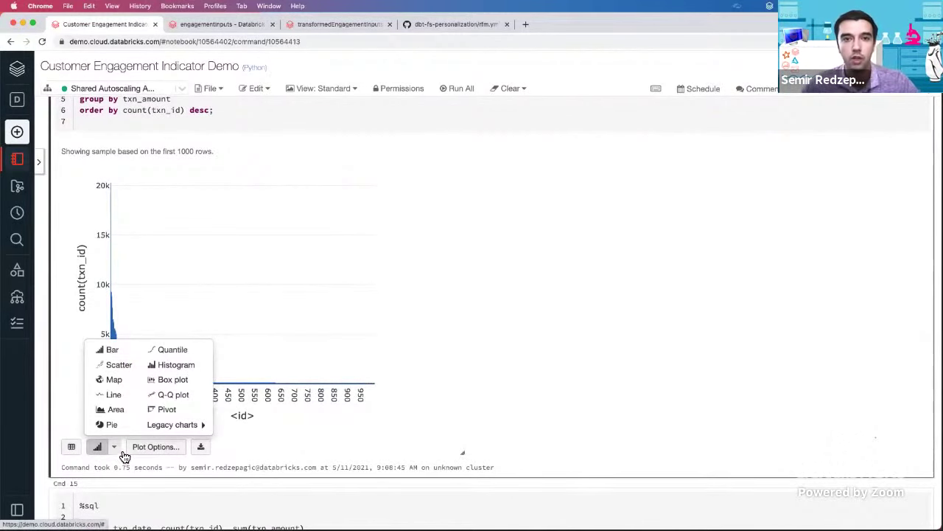
left_click(642, 431)
Step: Review the profiling charts for transaction sums by date and by customer, and the customer recency query
scroll(606, 457, "down", 1)
scroll(607, 460, "down", 5)
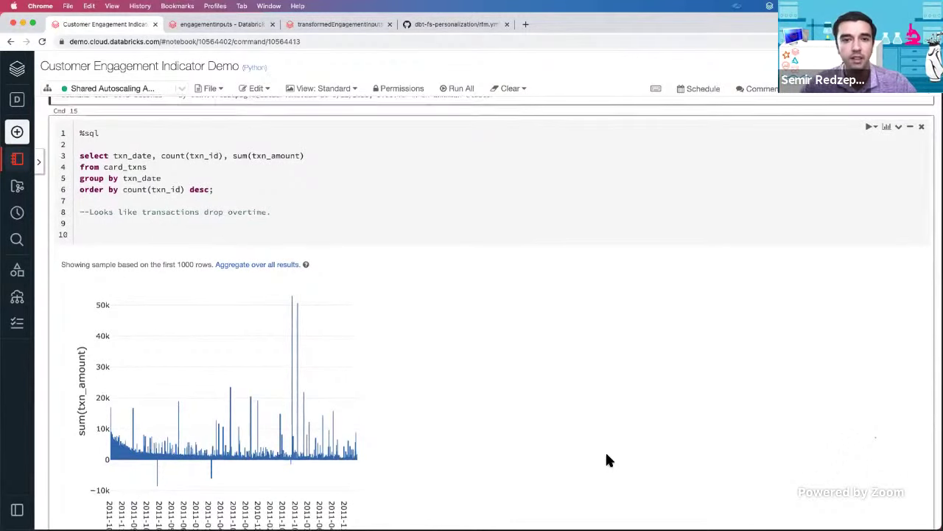
scroll(607, 460, "down", 6)
scroll(606, 460, "down", 2)
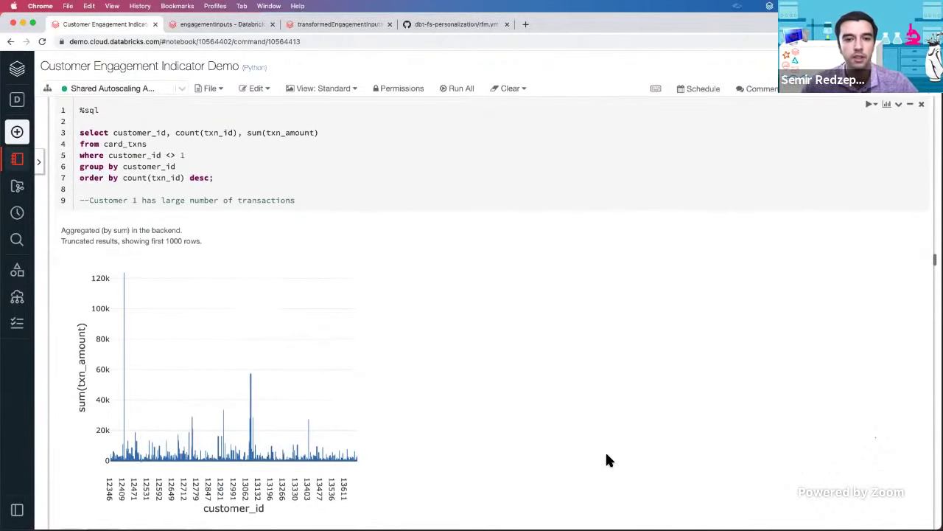
scroll(606, 460, "down", 2)
scroll(606, 457, "down", 4)
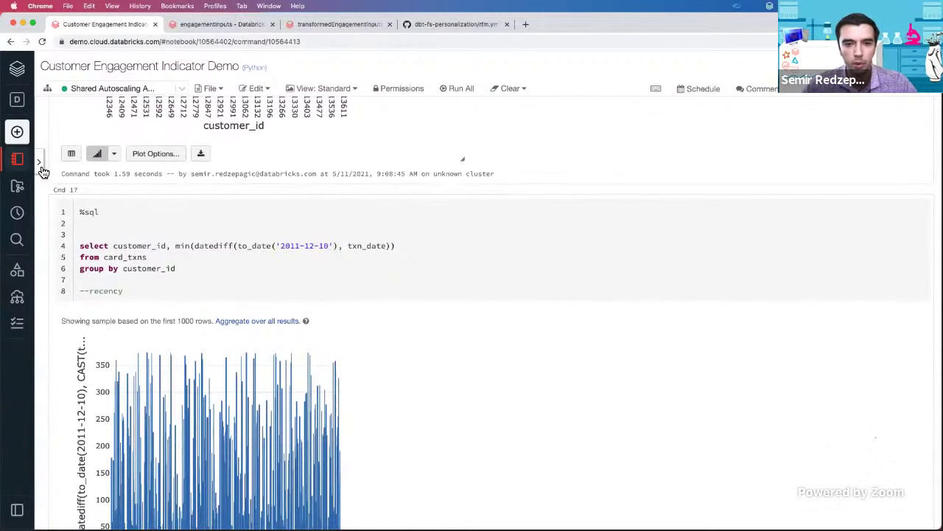
Step: Jump to the Step 2: Feature Engineering section through the notebook outline, hide the outline, and switch to the engagementInputs notebook
left_click(40, 164)
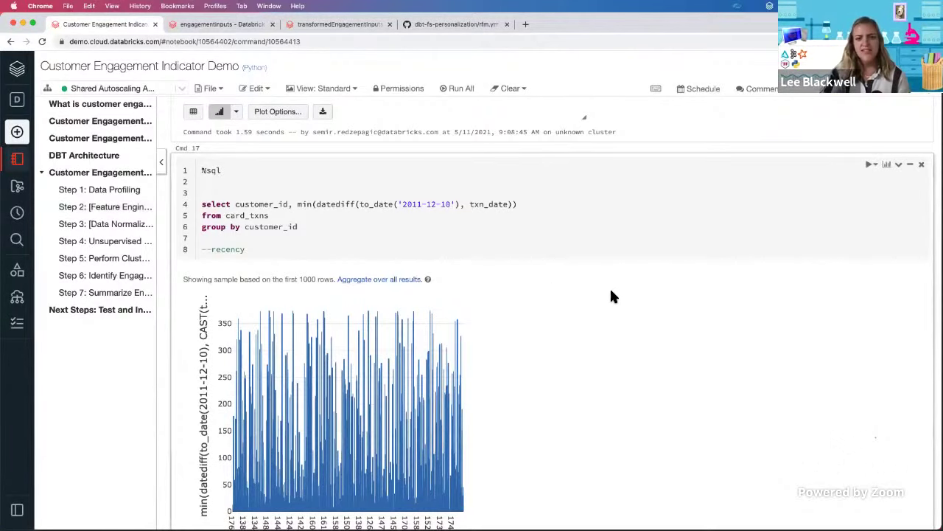
left_click(133, 215)
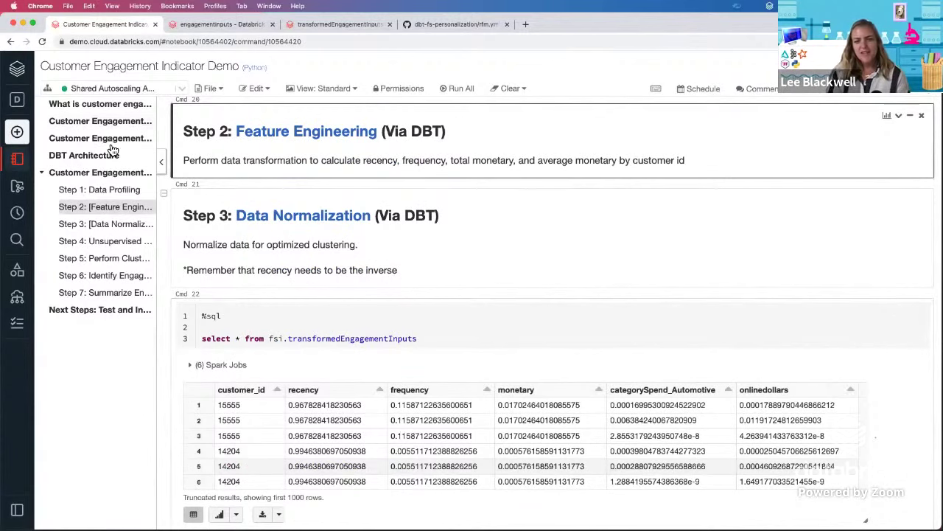
left_click(160, 161)
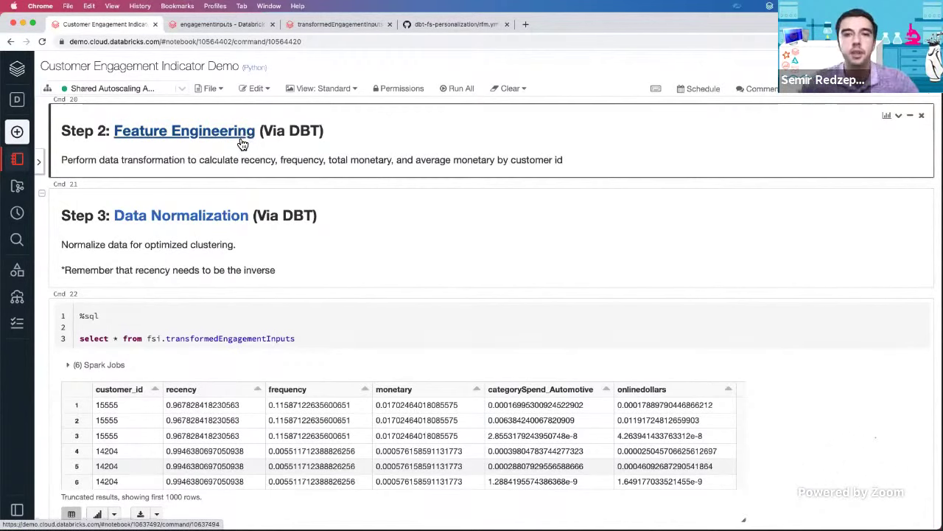
left_click(212, 23)
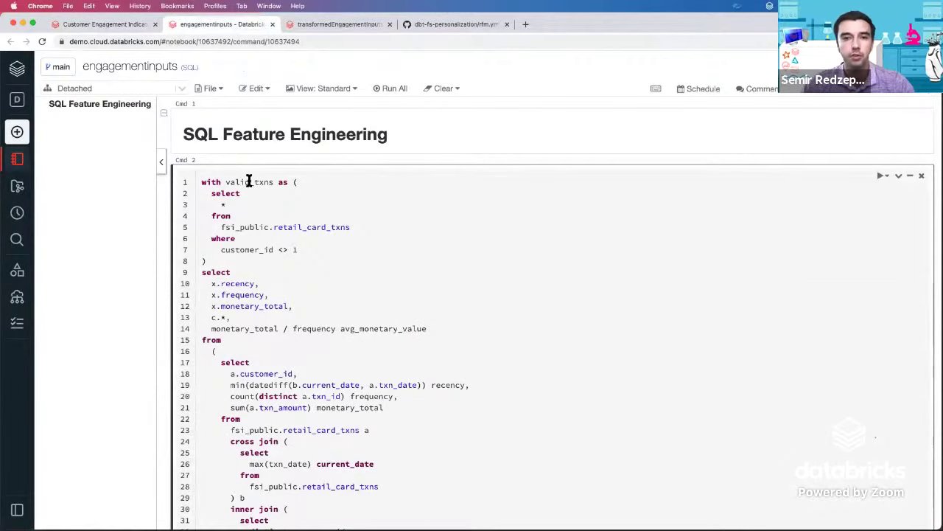
Step: Hide the notebook outline and review the SQL feature engineering query from the valid_txns clause to the final join
left_click(161, 165)
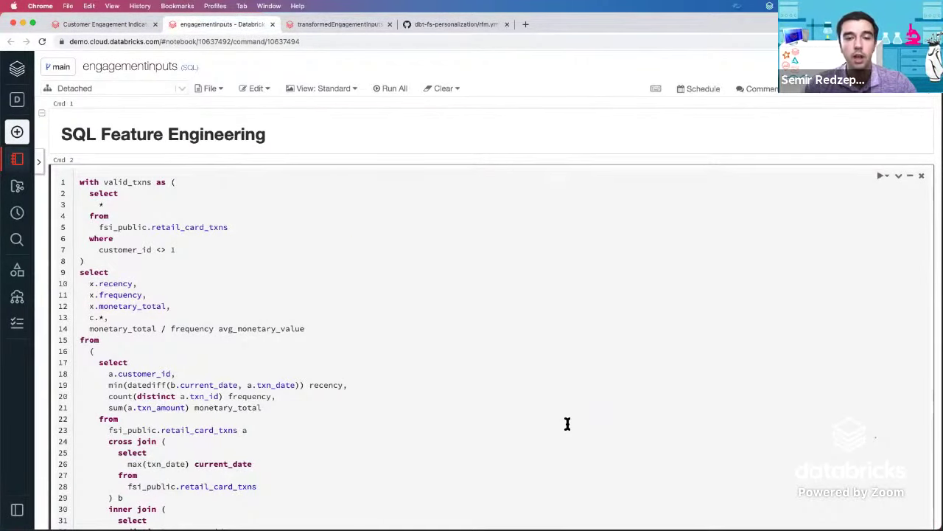
scroll(568, 424, "down", 3)
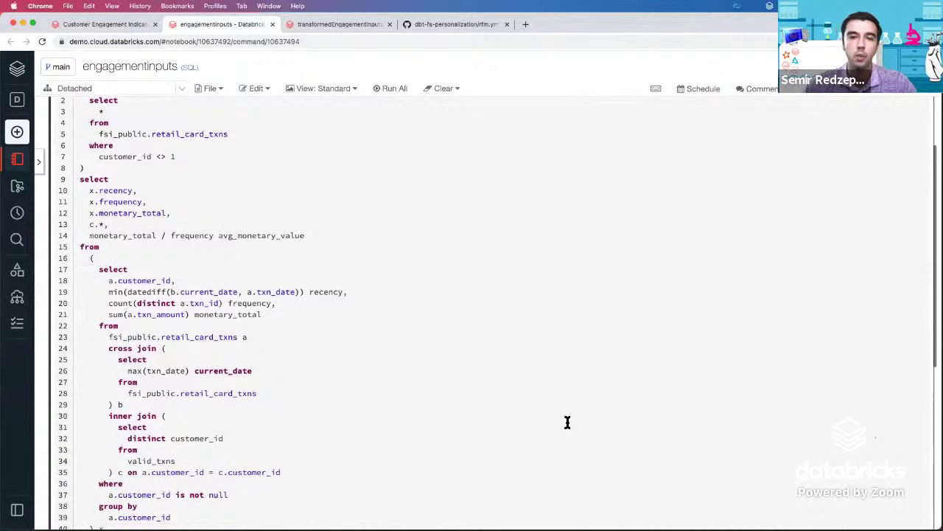
scroll(568, 422, "up", 3)
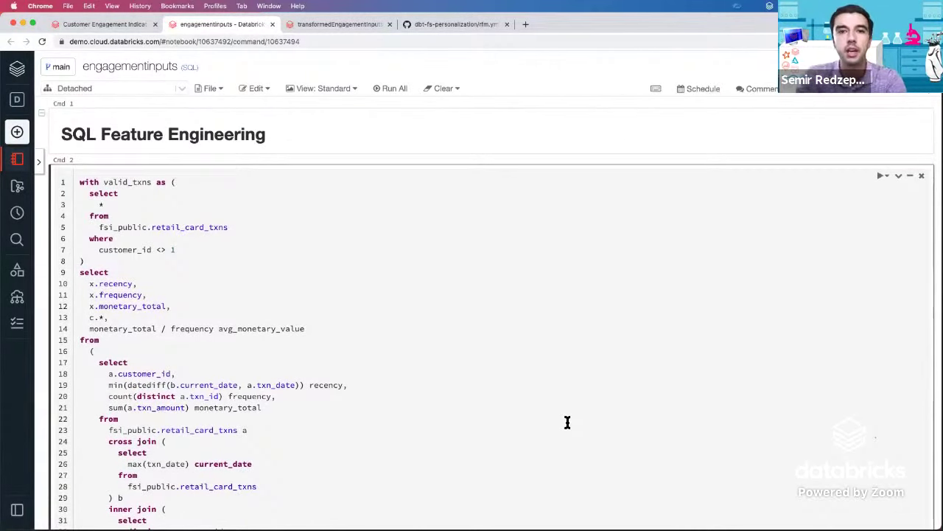
scroll(568, 422, "down", 3)
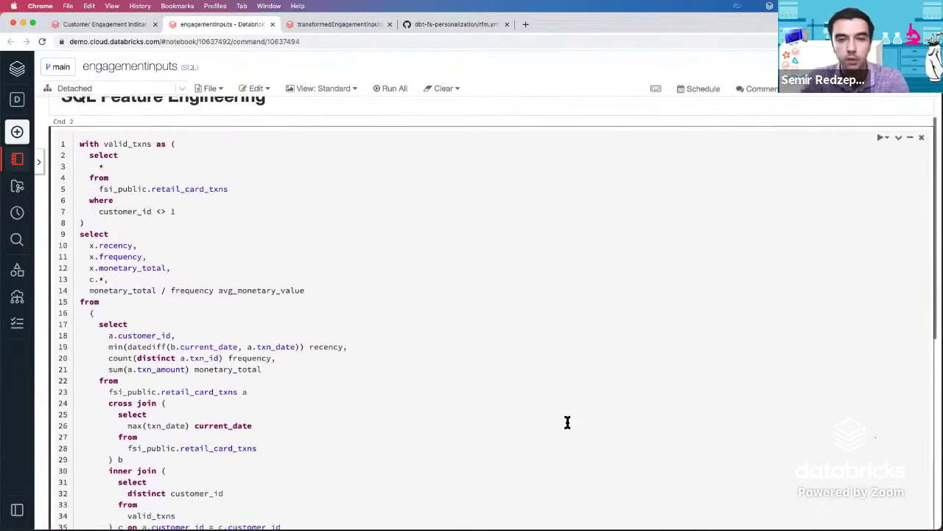
scroll(568, 422, "down", 3)
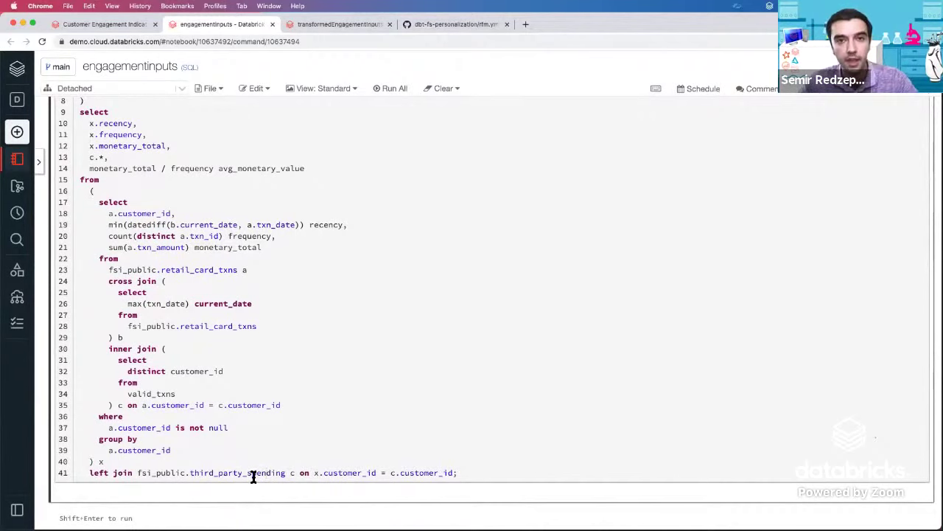
Step: Highlight the fsi_public.retail_card_txns source inside the cross join and review the query around it
scroll(253, 475, "up", 2)
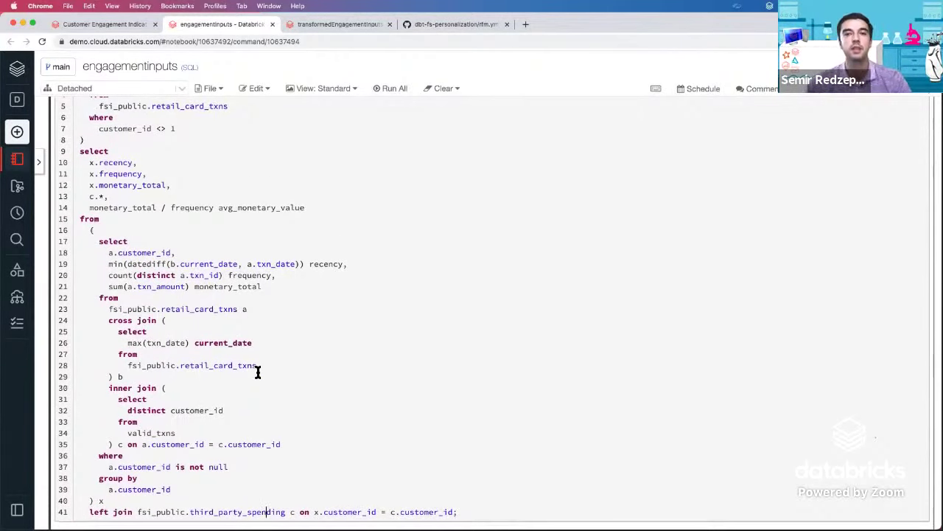
left_click_drag(258, 366, 126, 365)
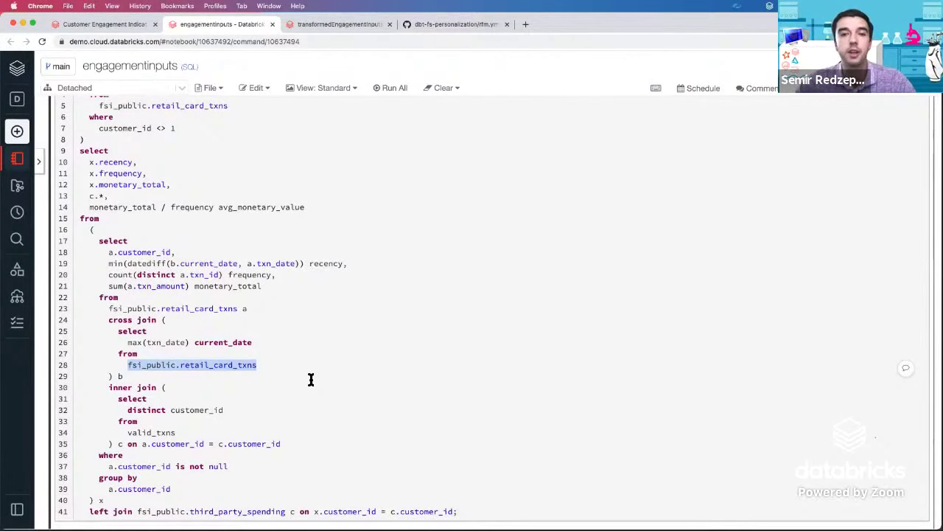
scroll(311, 380, "up", 3)
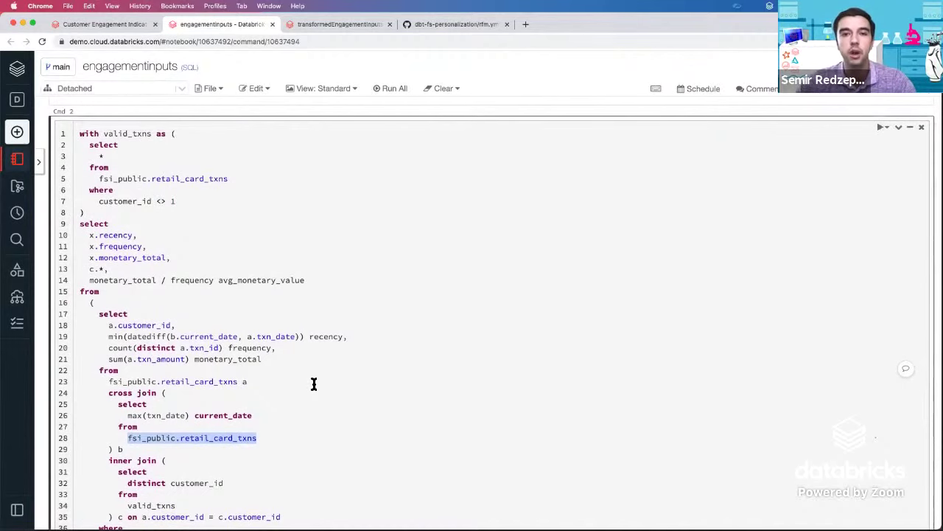
scroll(314, 383, "down", 5)
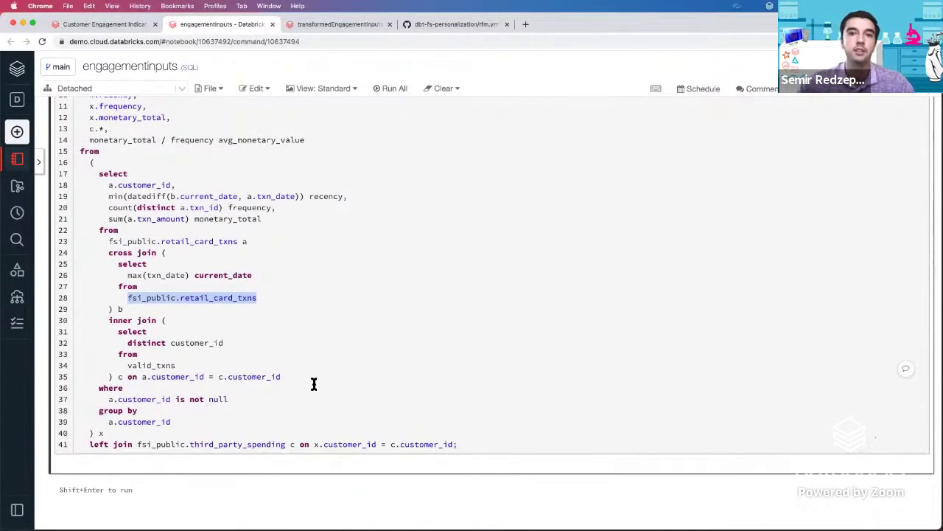
scroll(313, 384, "up", 2)
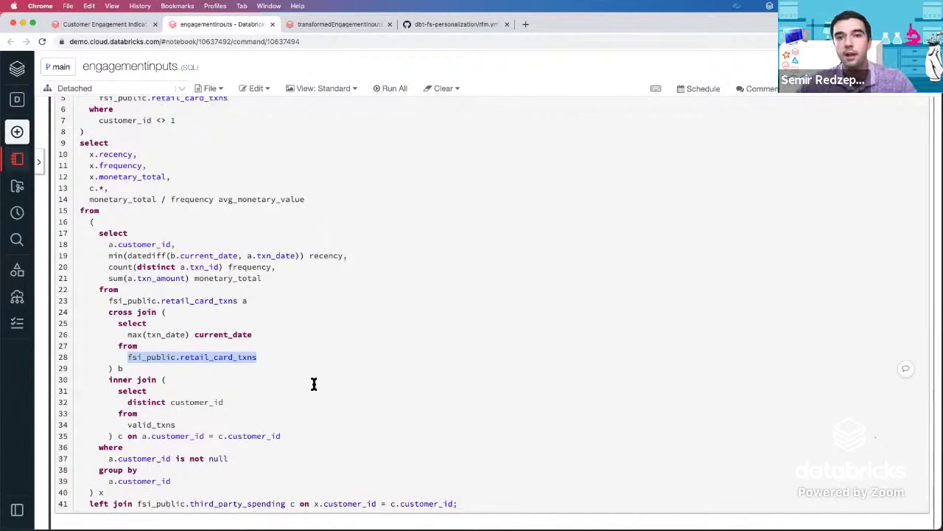
scroll(314, 384, "up", 1)
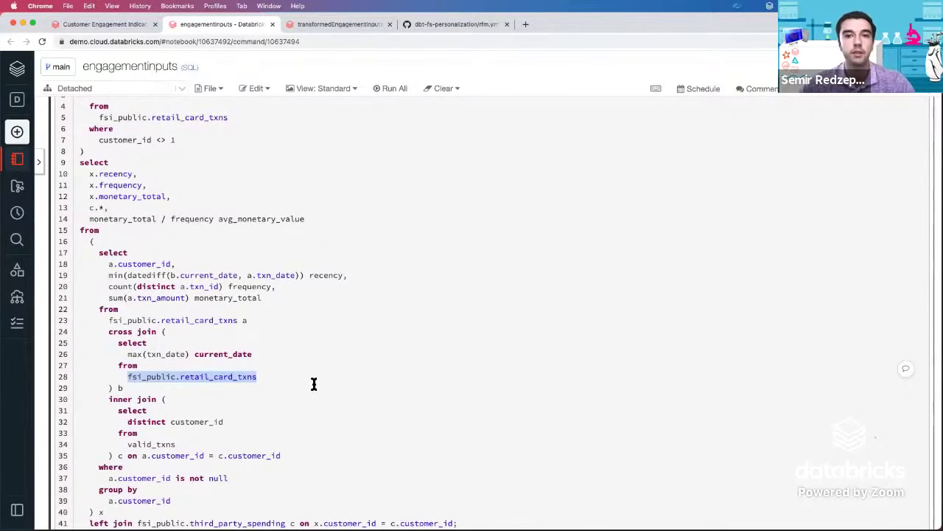
Step: Review the inner join on valid_txns and highlight the left join to fsi_public.third_party_spending on customer_id
left_click(268, 399)
scroll(244, 415, "down", 2)
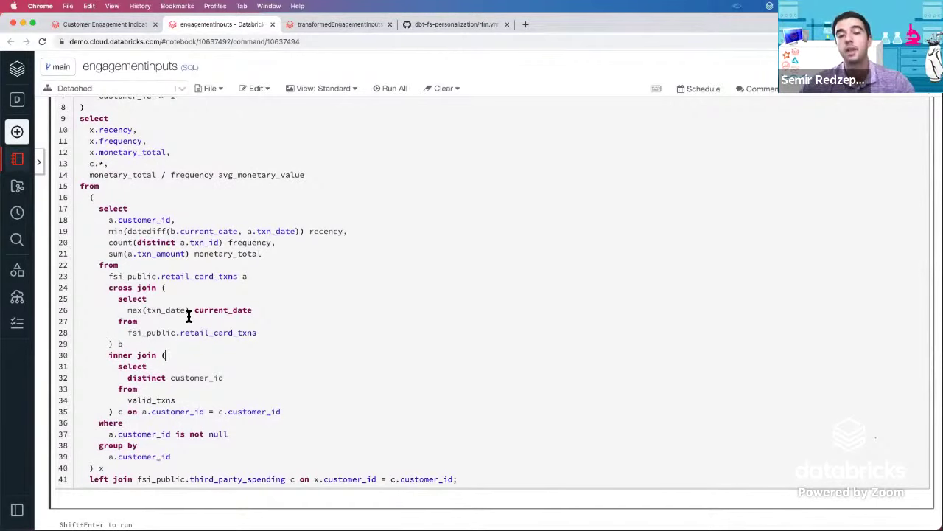
scroll(189, 315, "up", 2)
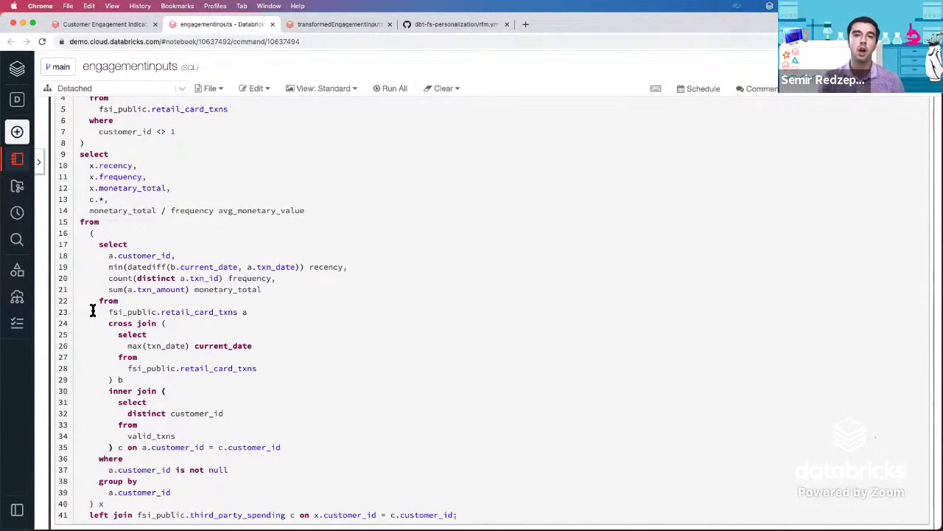
scroll(92, 311, "down", 1)
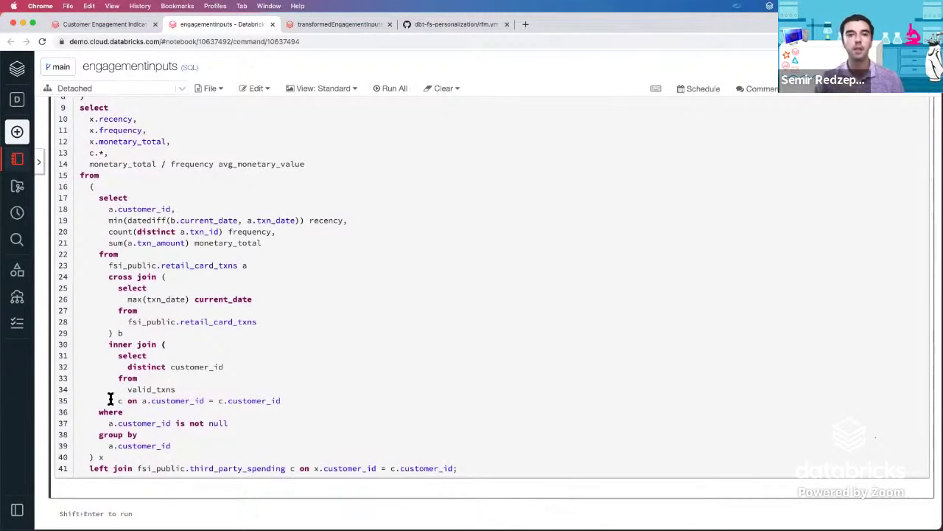
left_click_drag(84, 468, 516, 474)
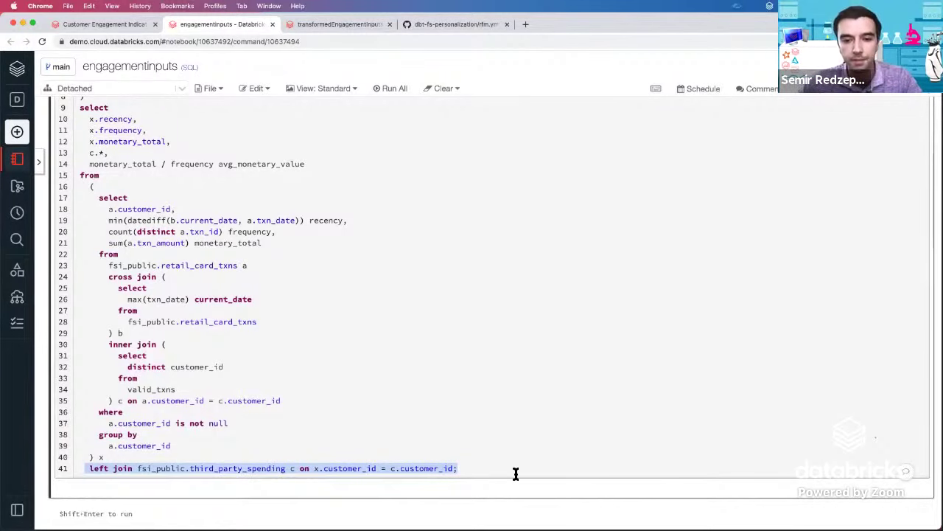
left_click(516, 474)
Step: Examine the outer select's recency, frequency and monetary_total columns and the avg_monetary_value expression
scroll(316, 400, "up", 2)
scroll(307, 374, "up", 2)
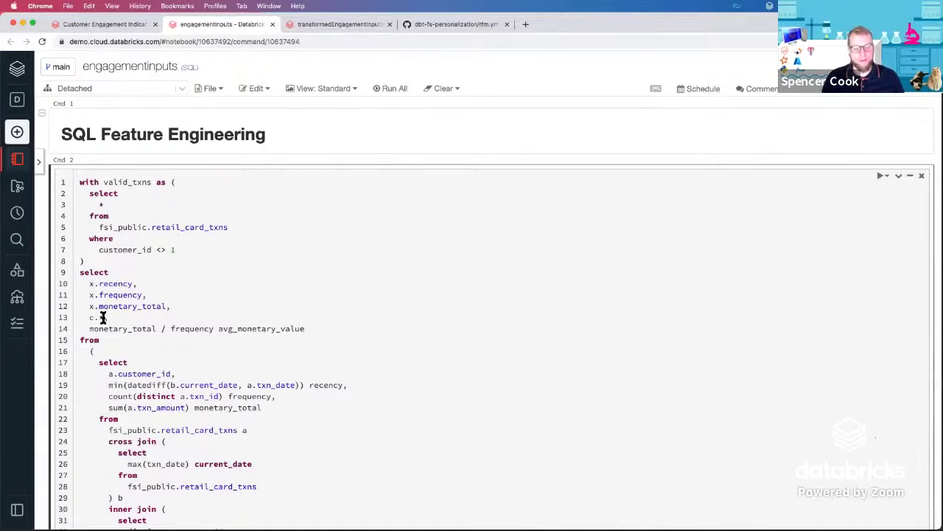
left_click(171, 329)
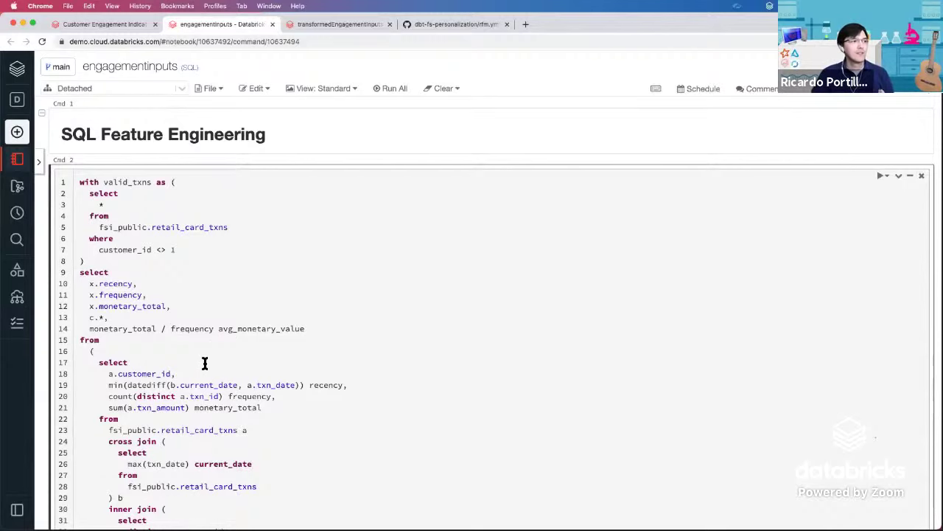
scroll(205, 363, "down", 2)
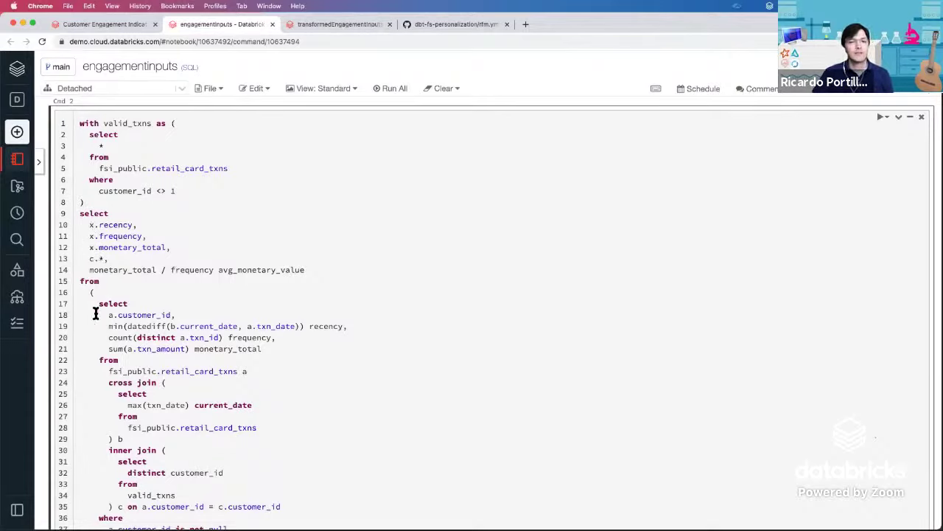
left_click(123, 270)
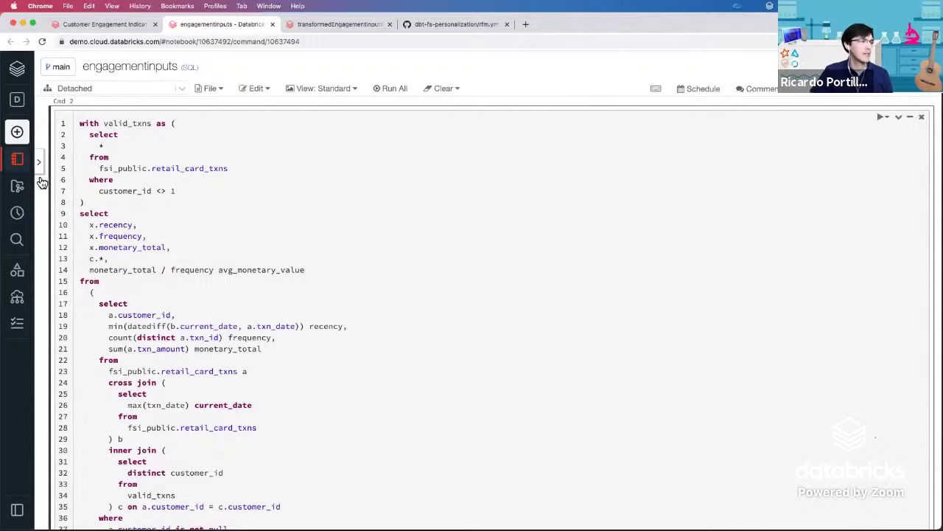
scroll(221, 227, "up", 2)
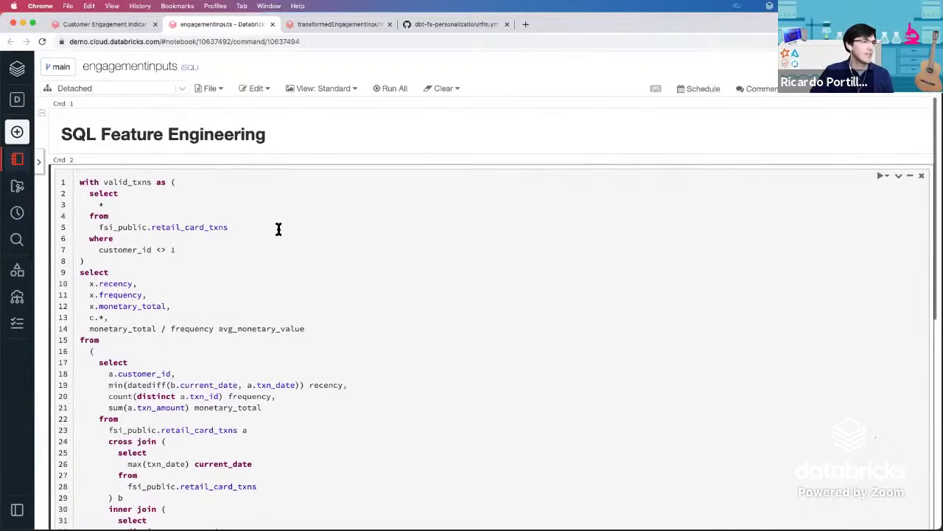
Step: Open the workspace's Repos browser and find the dbt-fs-personalization repo with its logs, models and target folders
mouse_move(108, 270)
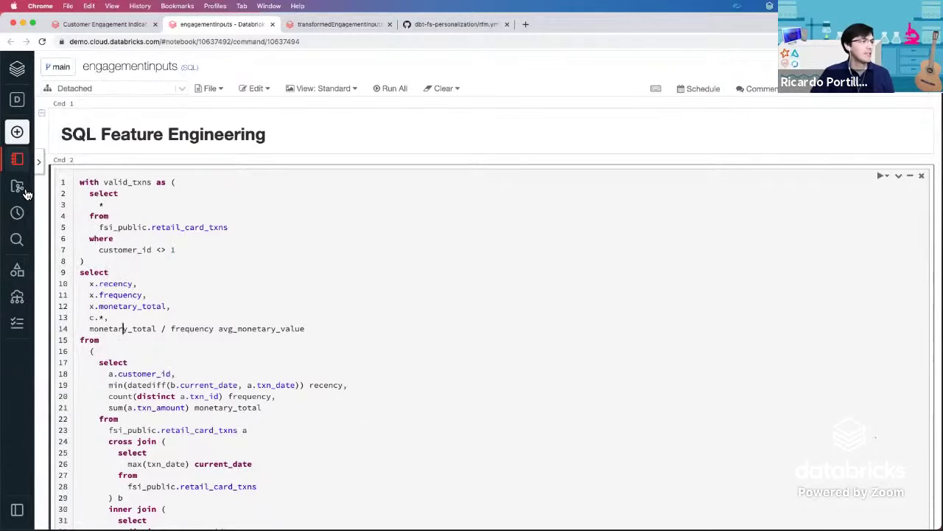
mouse_move(24, 194)
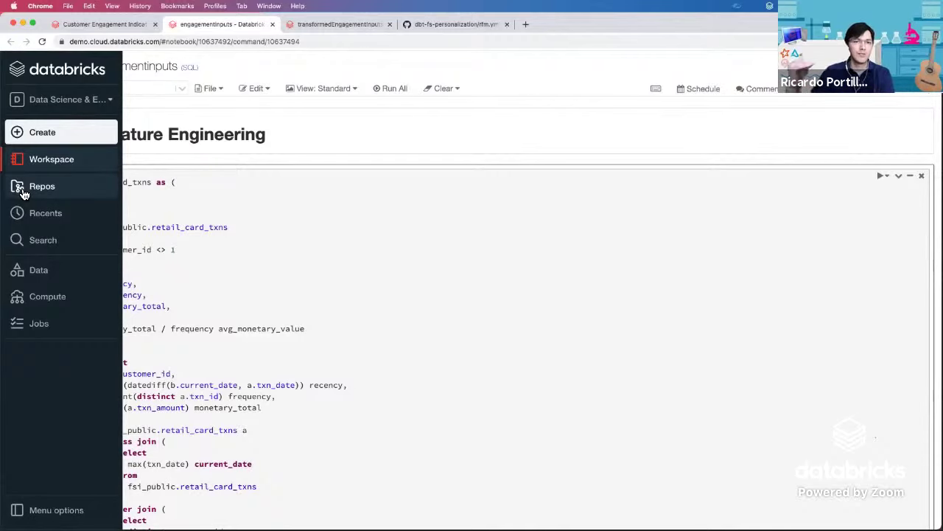
left_click(23, 190)
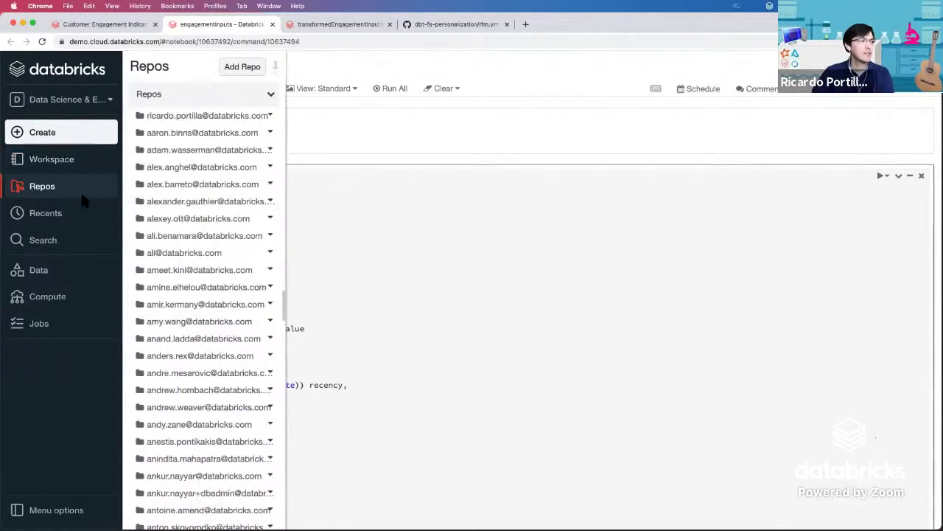
scroll(268, 160, "left", 5)
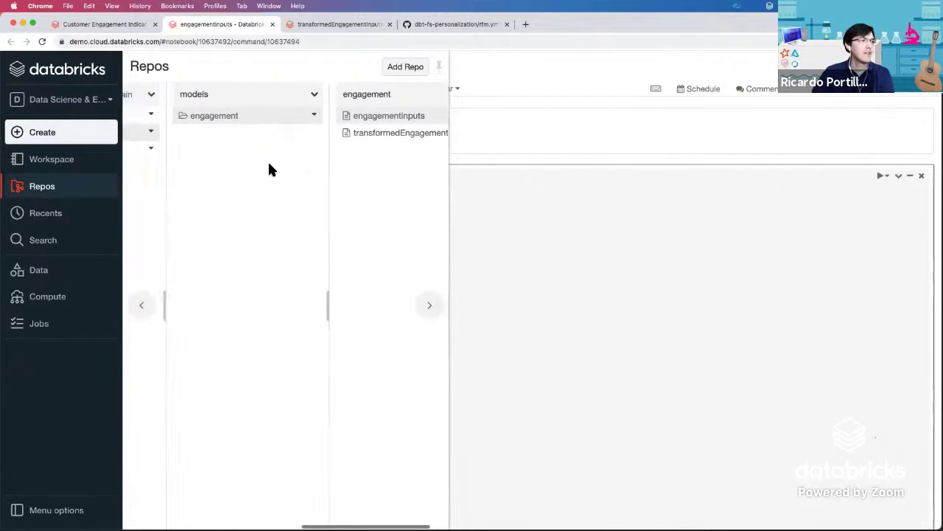
scroll(267, 160, "left", 3)
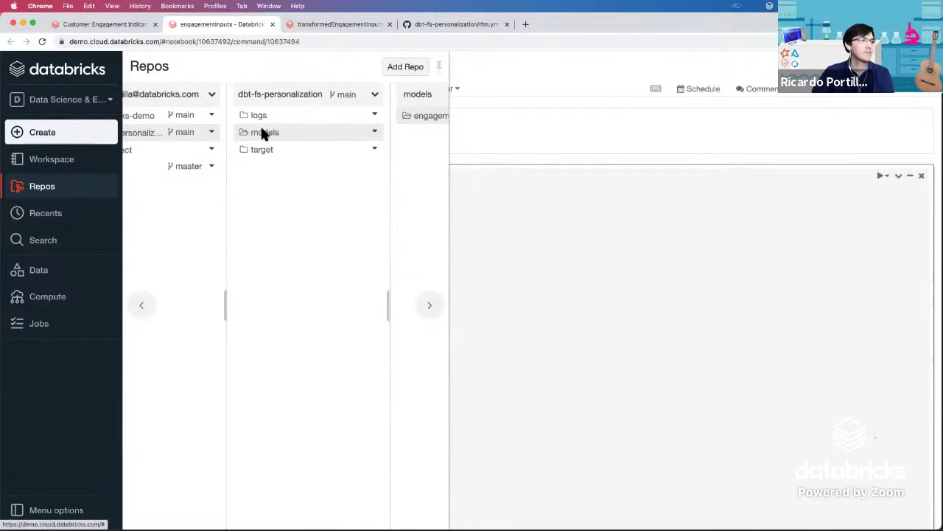
scroll(264, 127, "left", 1)
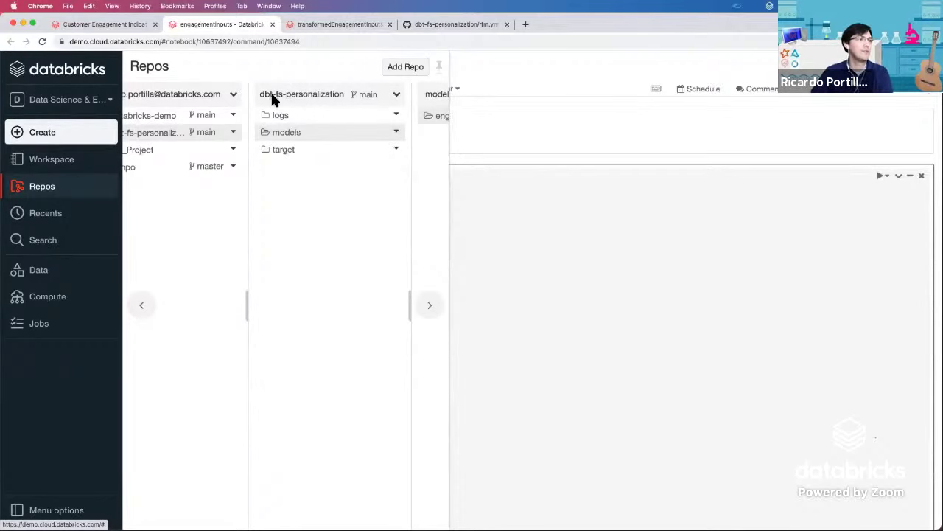
Step: Switch to GitHub to view rfm.yml in dbt-fs-personalization, and return to the engagementInputs notebook in Databricks
left_click(417, 20)
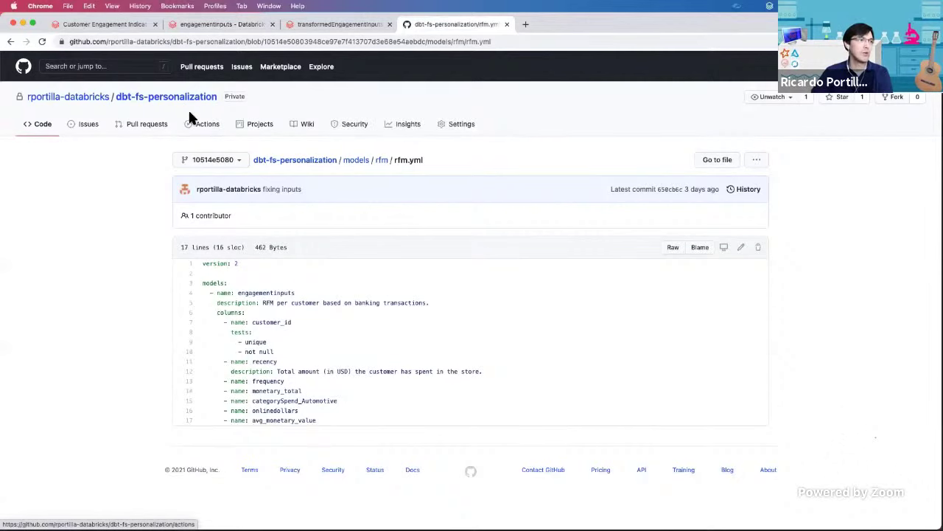
left_click(137, 25)
left_click(244, 25)
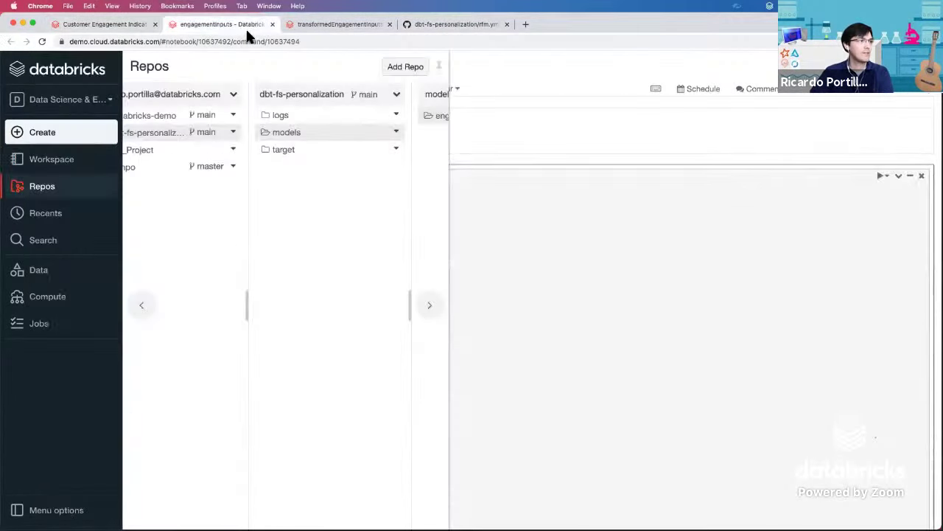
Step: Browse the repo's models and engagement folders down to the two notebooks, and close the Repos browser to return to the query
scroll(333, 231, "right", 5)
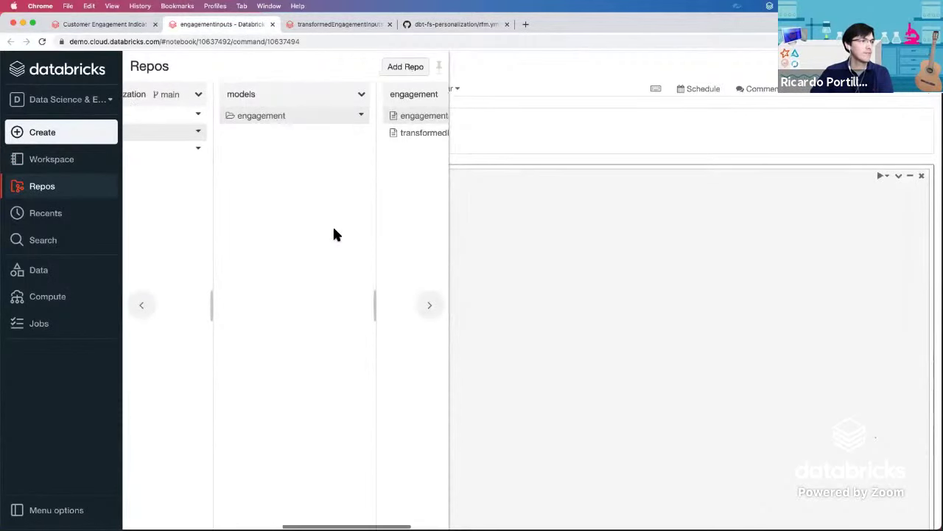
scroll(333, 232, "left", 6)
scroll(305, 238, "right", 5)
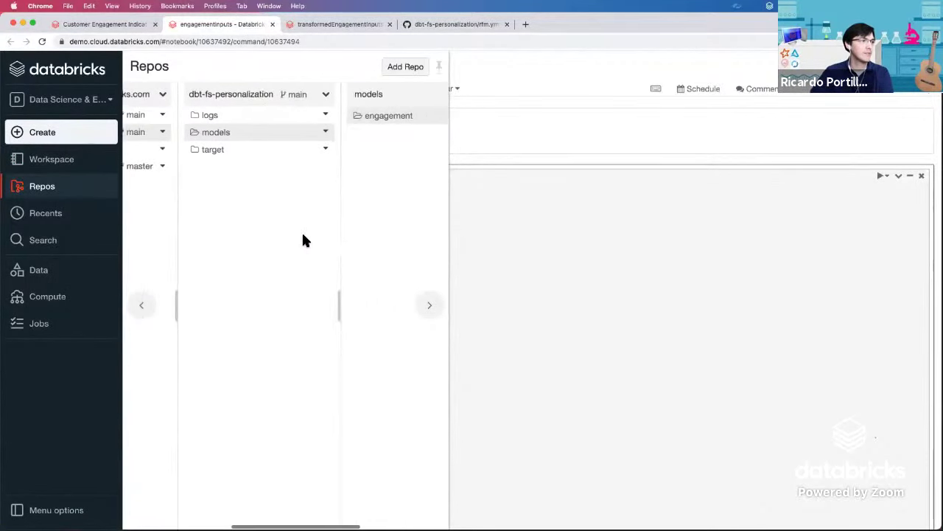
scroll(304, 235, "right", 2)
scroll(323, 199, "right", 3)
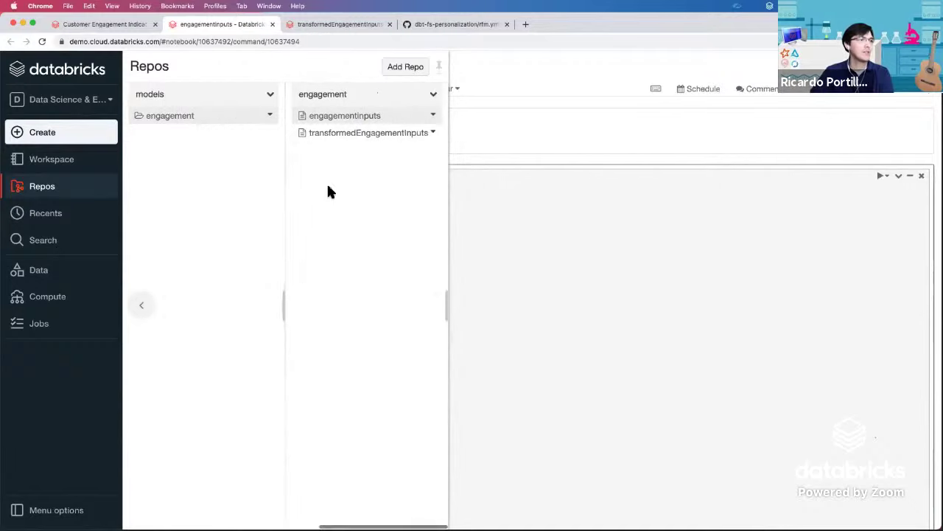
scroll(244, 145, "left", 4)
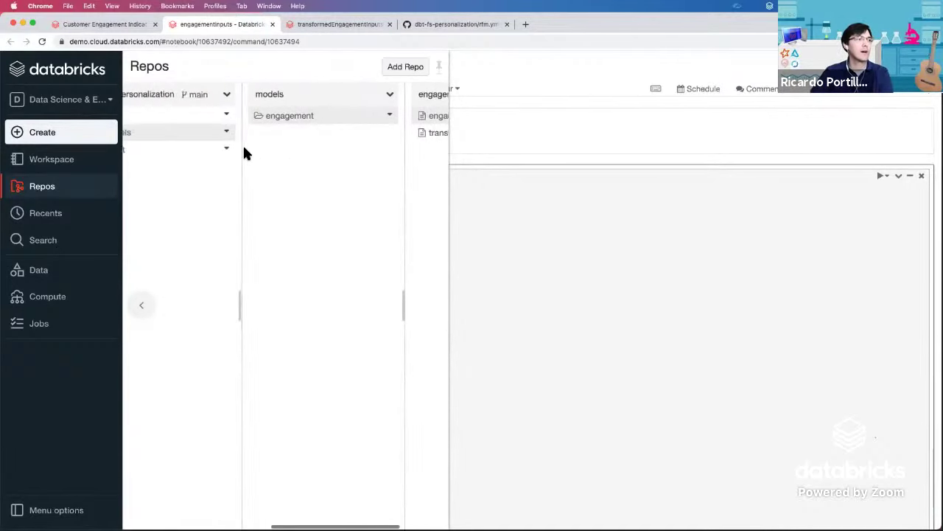
scroll(230, 137, "left", 2)
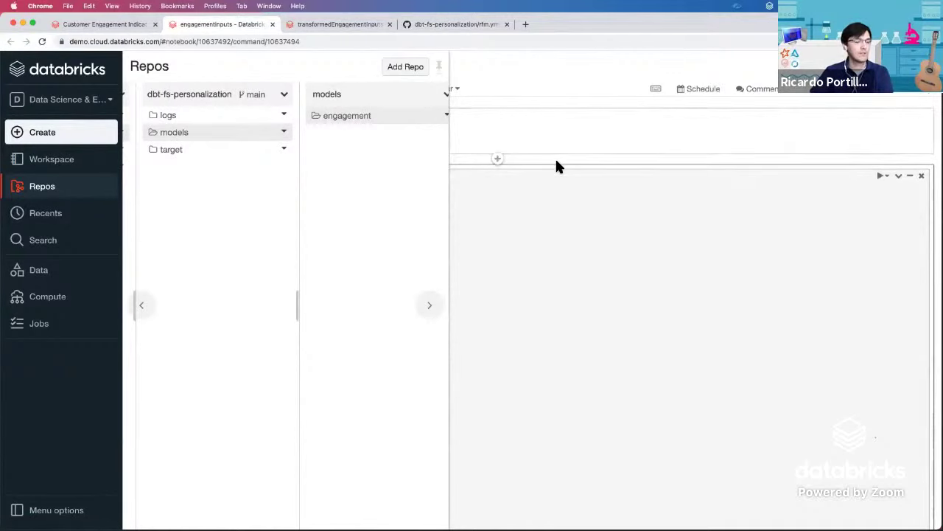
left_click(528, 197)
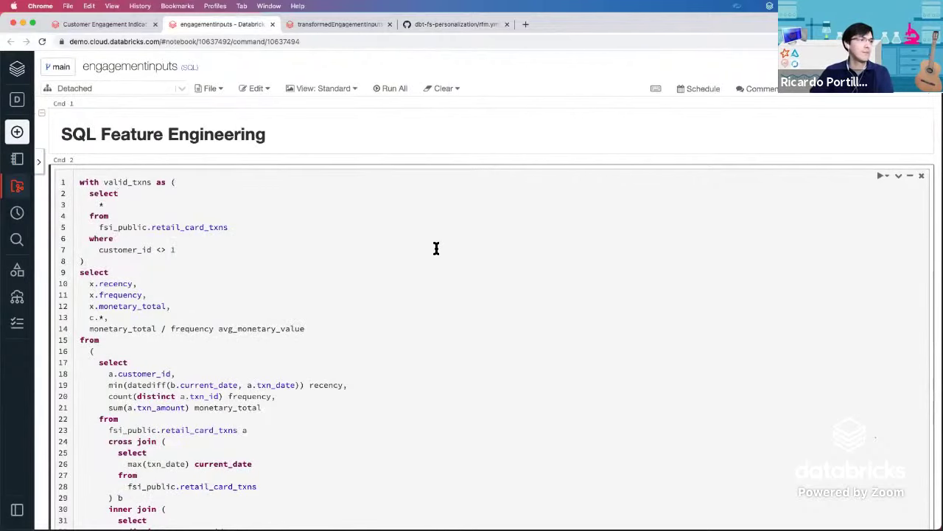
scroll(313, 355, "down", 1)
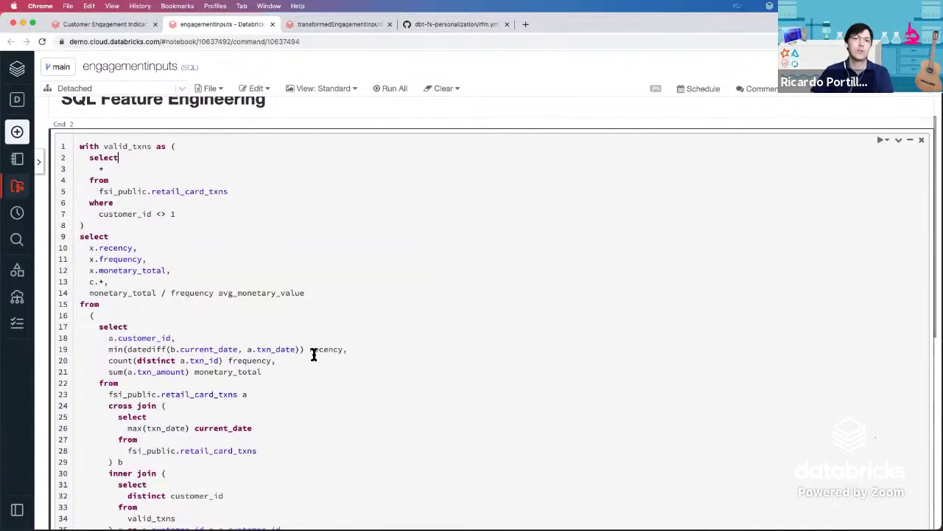
Step: Examine the engagementInputs query, including the valid_txns filter, the recency, frequency and monetary_total aggregations and the joins
scroll(313, 353, "up", 1)
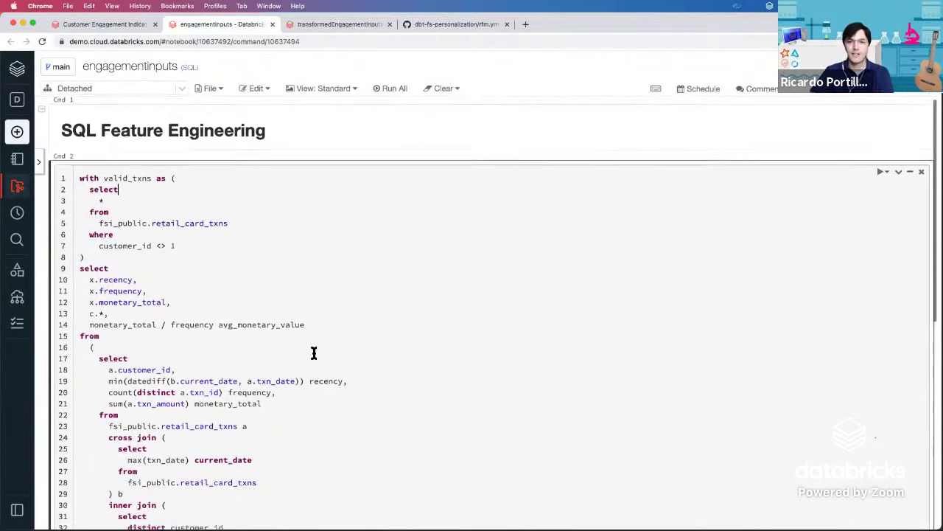
scroll(314, 354, "down", 1)
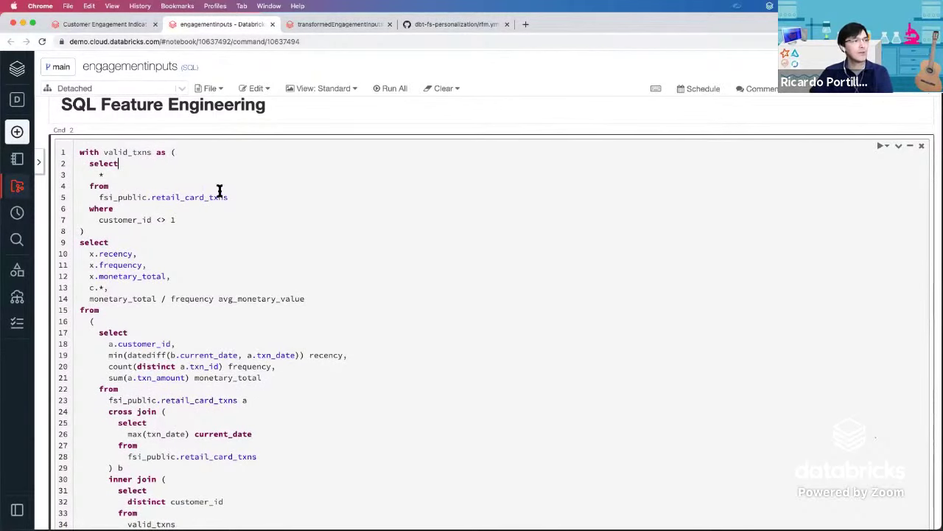
scroll(348, 362, "down", 2)
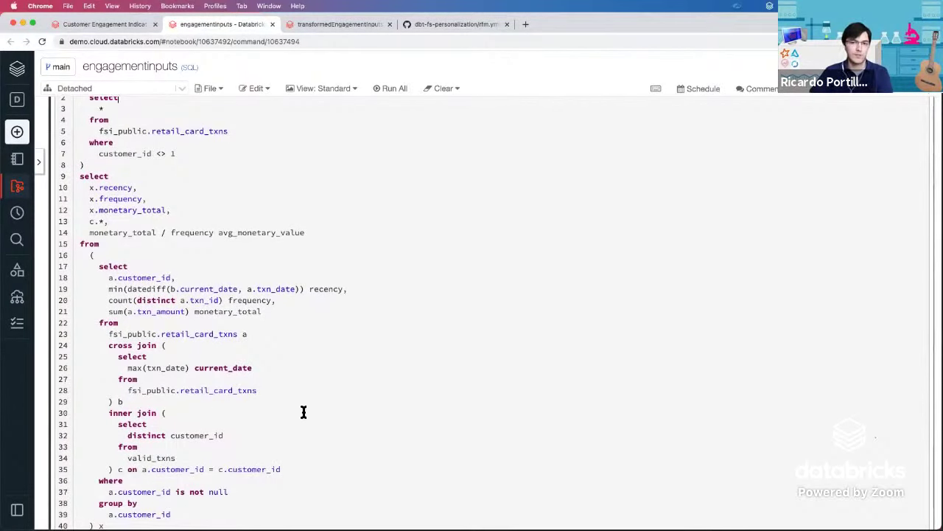
scroll(303, 411, "down", 2)
scroll(305, 410, "up", 5)
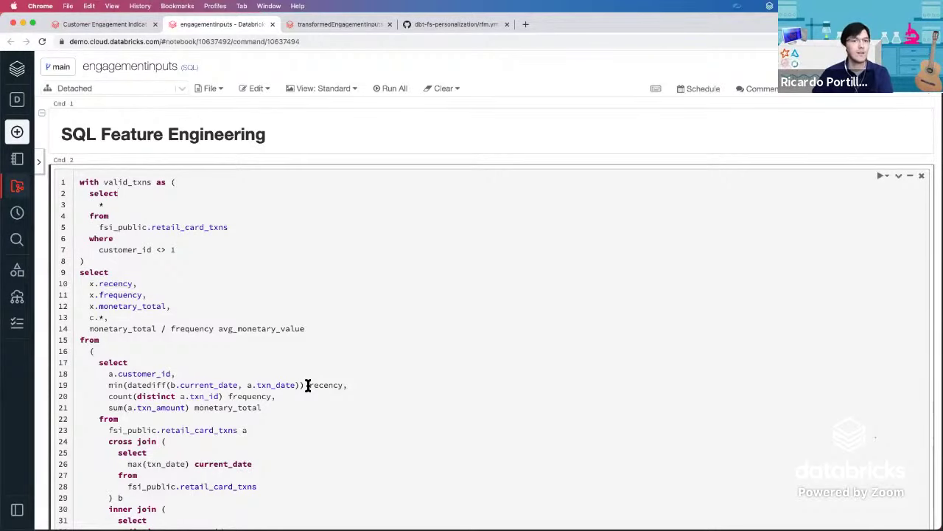
scroll(259, 392, "down", 3)
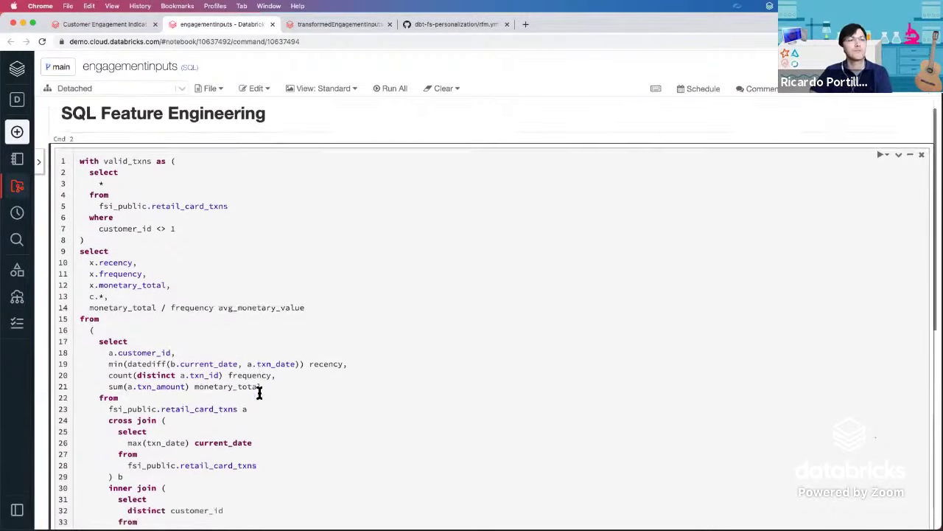
scroll(258, 392, "down", 4)
scroll(259, 392, "up", 4)
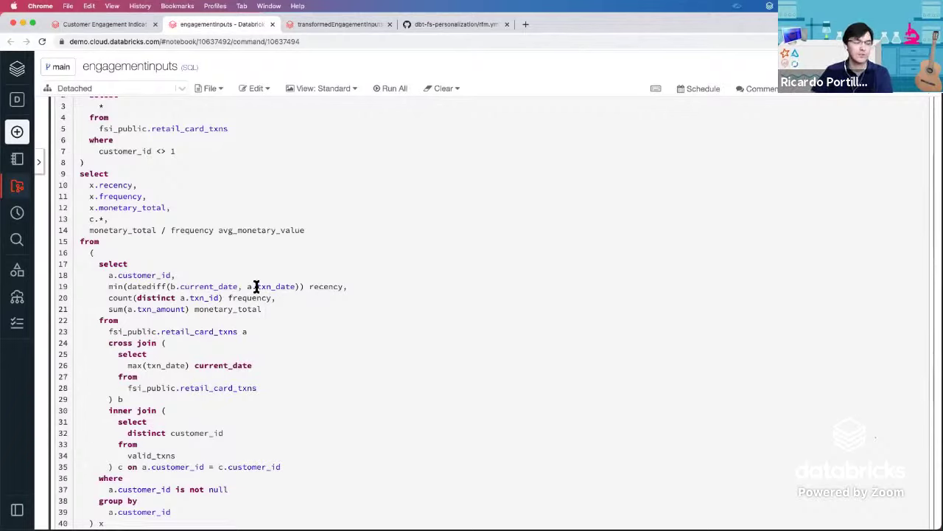
left_click(255, 286)
scroll(232, 267, "up", 3)
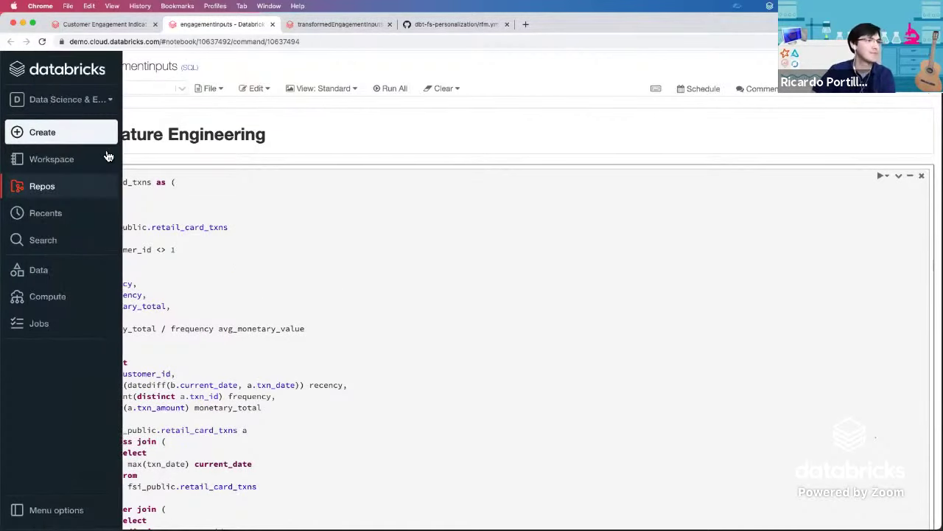
Step: Return to the Customer Engagement Indicator Demo notebook and examine the Step 3 Data Normalization section with its transformedEngagementInputs query output
left_click(110, 25)
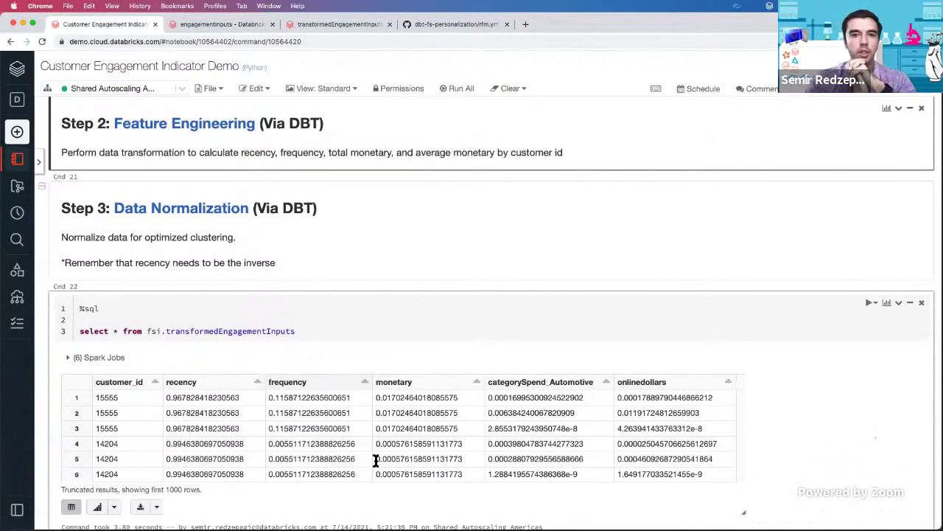
scroll(376, 460, "down", 2)
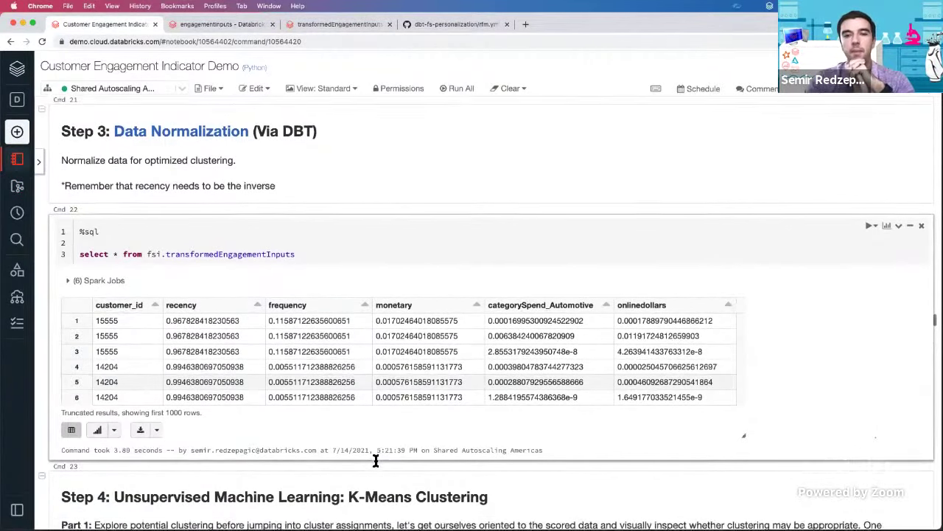
scroll(376, 460, "down", 1)
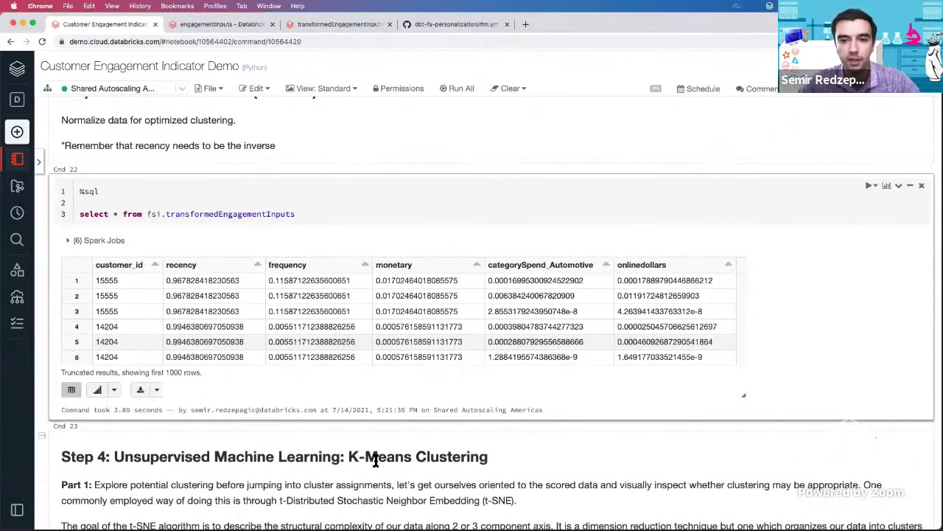
scroll(376, 460, "up", 1)
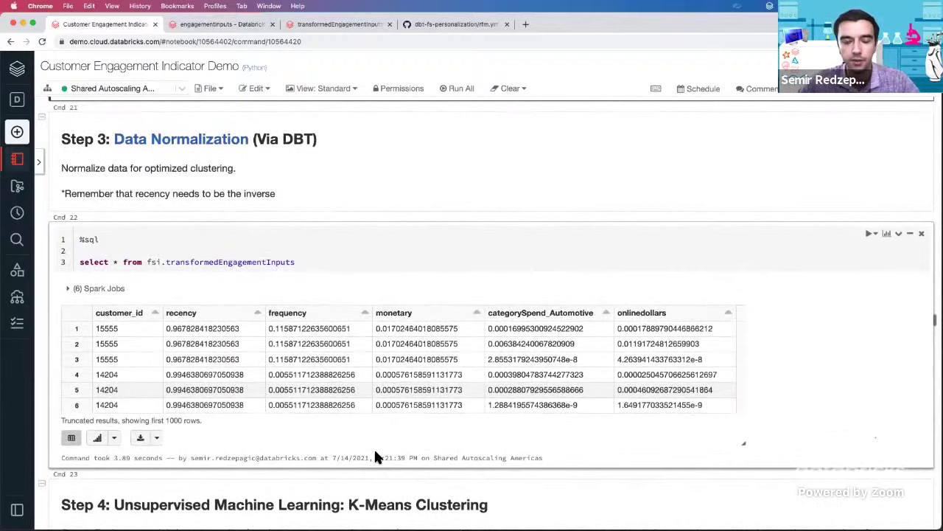
left_click(403, 267)
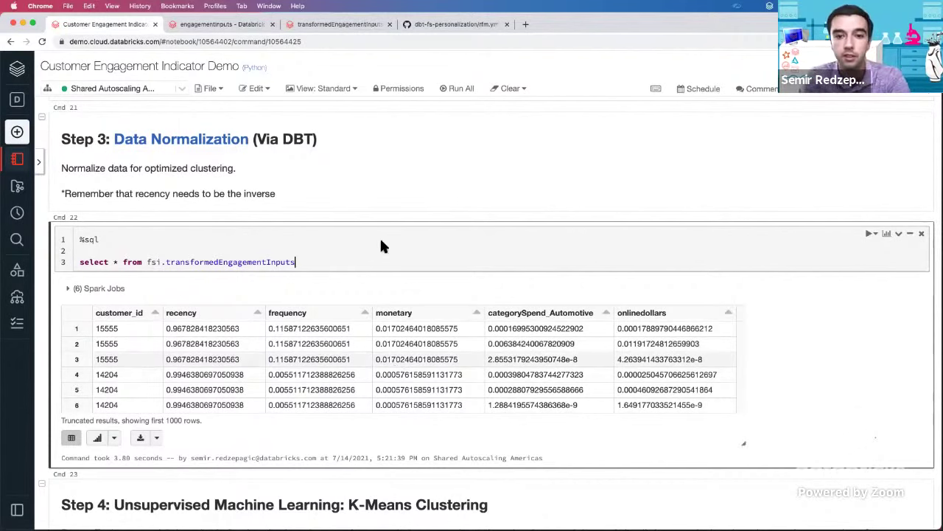
Step: Review the Normalized Engagement Inputs query with its table of contents hidden, and return to the demo notebook's Step 4 K-Means Clustering section
left_click(322, 18)
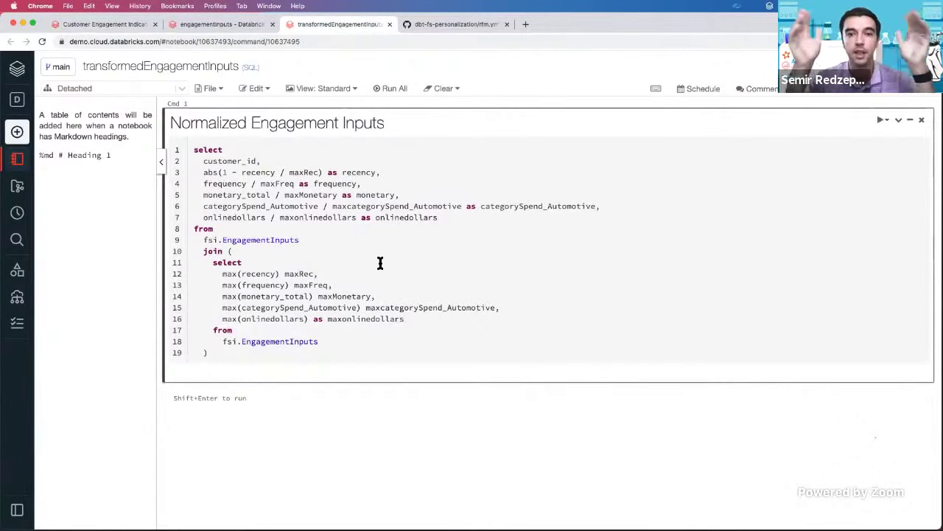
left_click(161, 161)
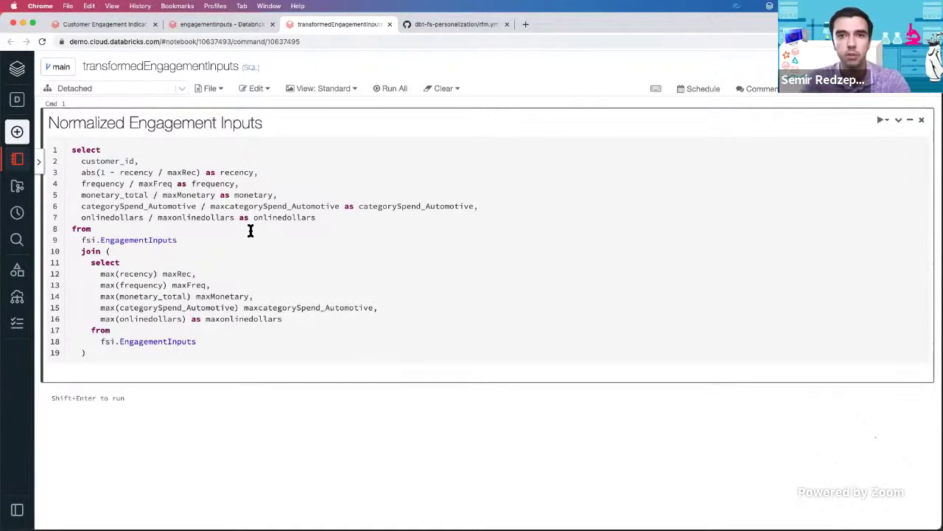
left_click(240, 25)
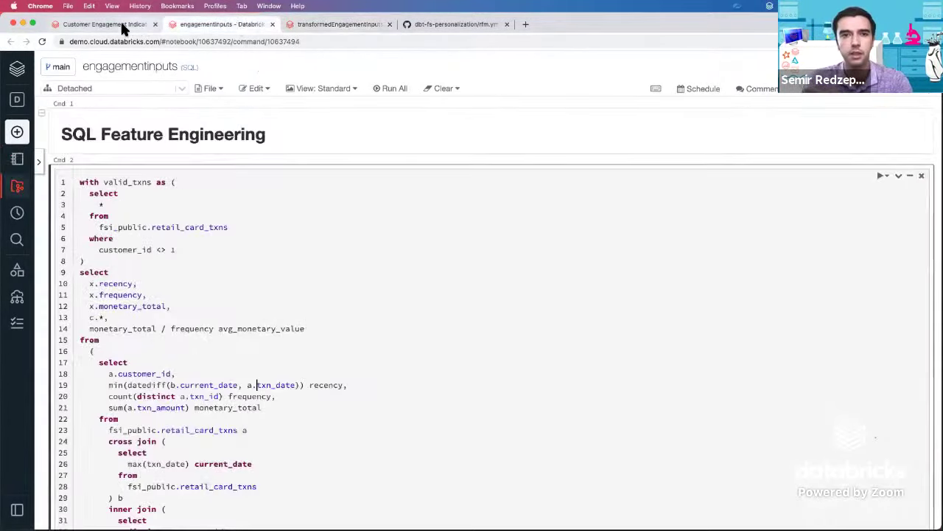
left_click(103, 25)
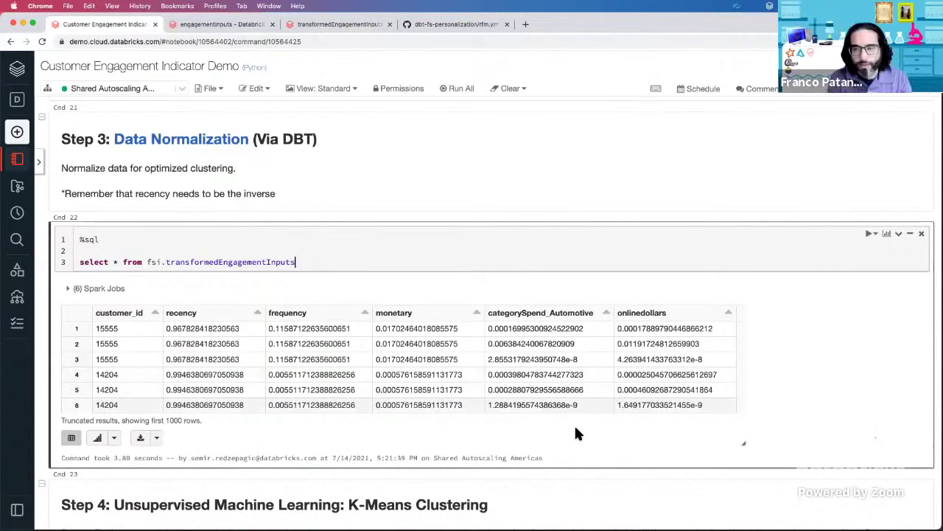
scroll(577, 431, "down", 3)
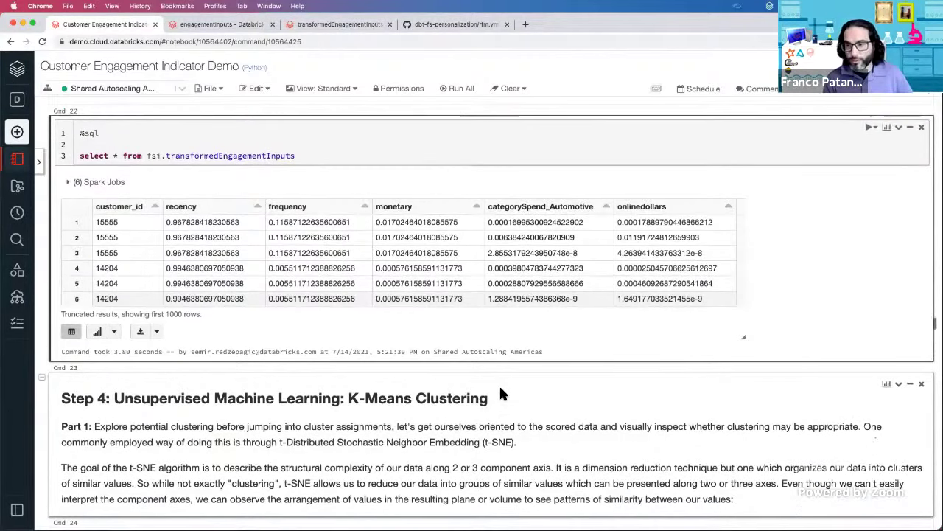
scroll(501, 394, "down", 1)
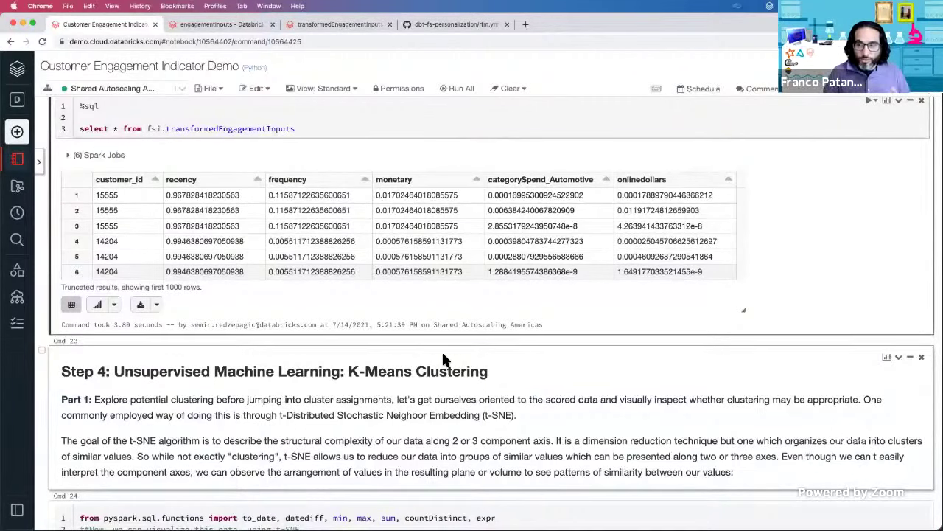
Step: Reopen the engagementInputs notebook and review the feature query down to its final left join with fsi_public.third_party_spending
left_click(211, 25)
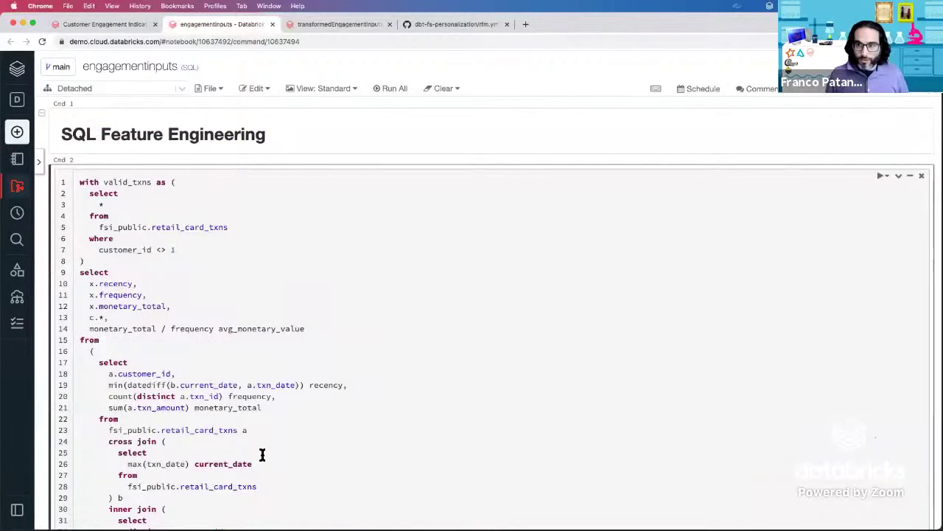
scroll(262, 452, "down", 5)
scroll(261, 452, "up", 6)
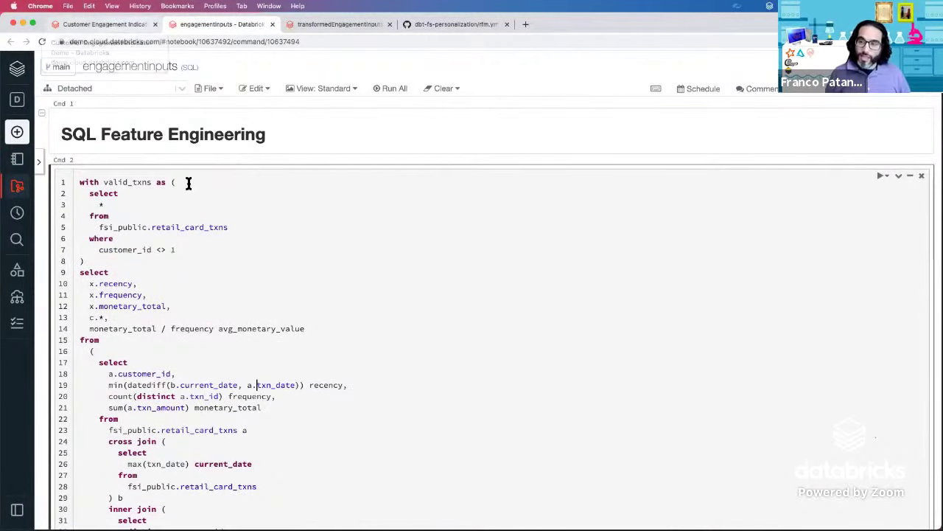
scroll(350, 385, "down", 1)
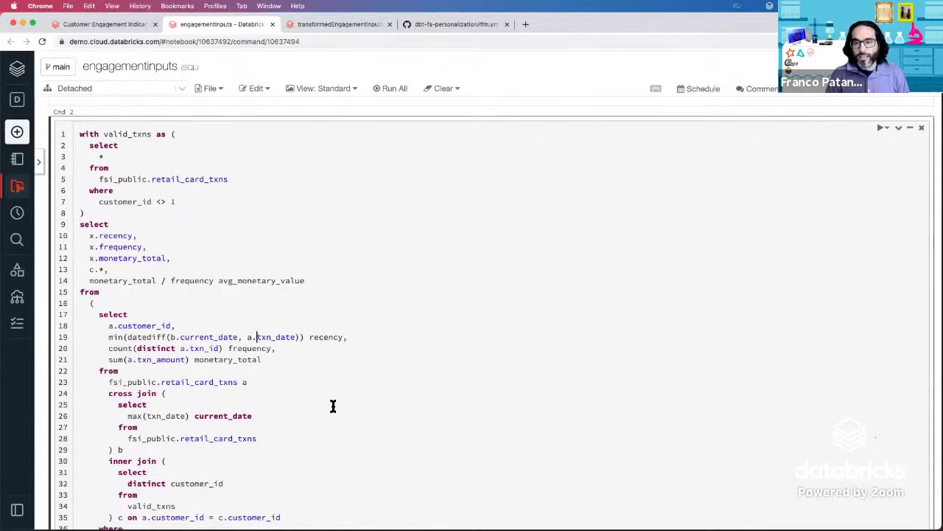
scroll(332, 406, "down", 1)
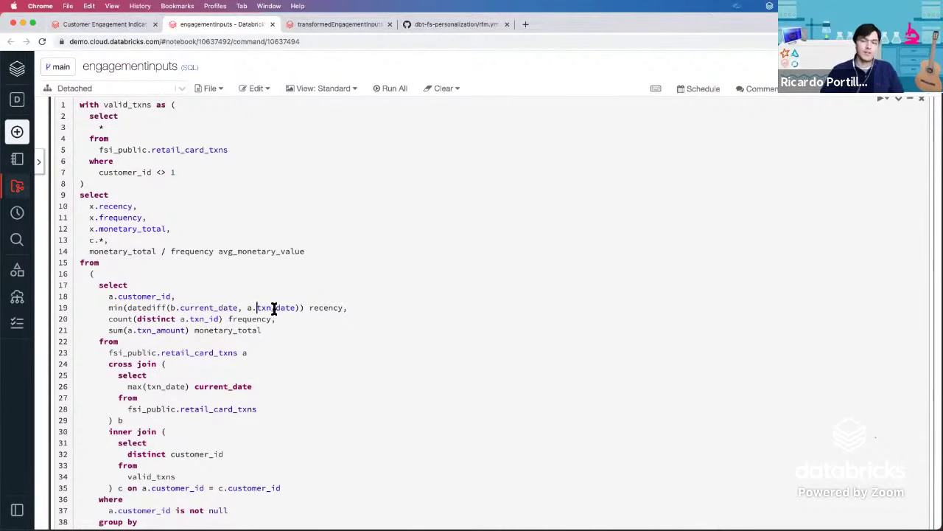
scroll(254, 456, "down", 2)
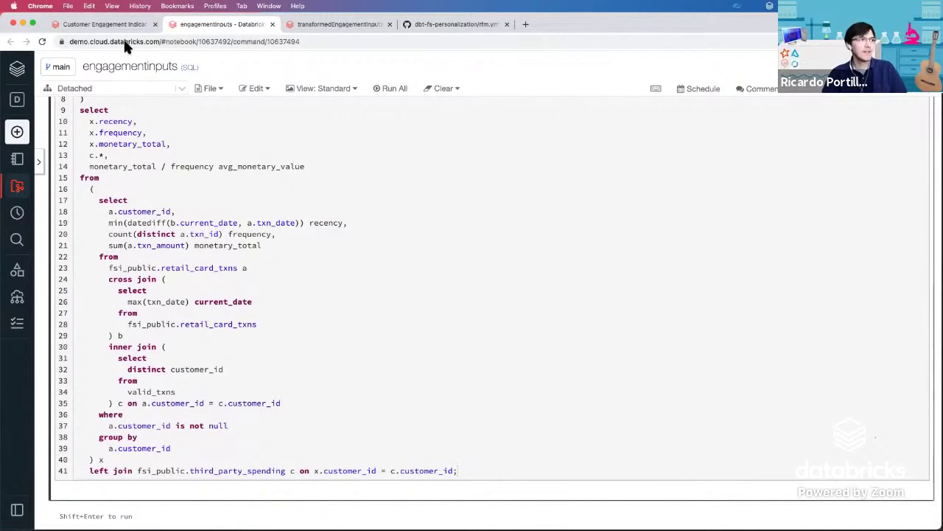
Step: Go back to the demo notebook and look over the transformedEngagementInputs table and the Step 4 t-SNE explanation
left_click(106, 26)
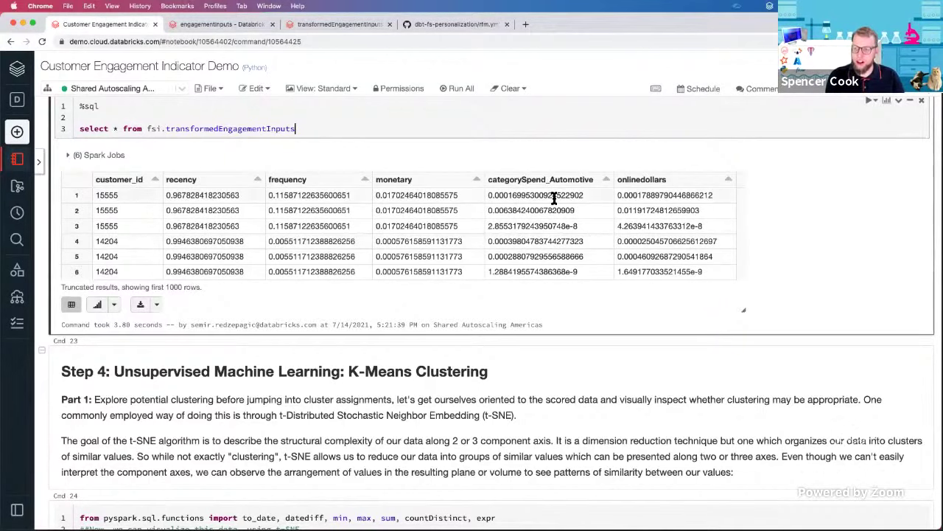
scroll(521, 370, "down", 2)
scroll(520, 370, "up", 2)
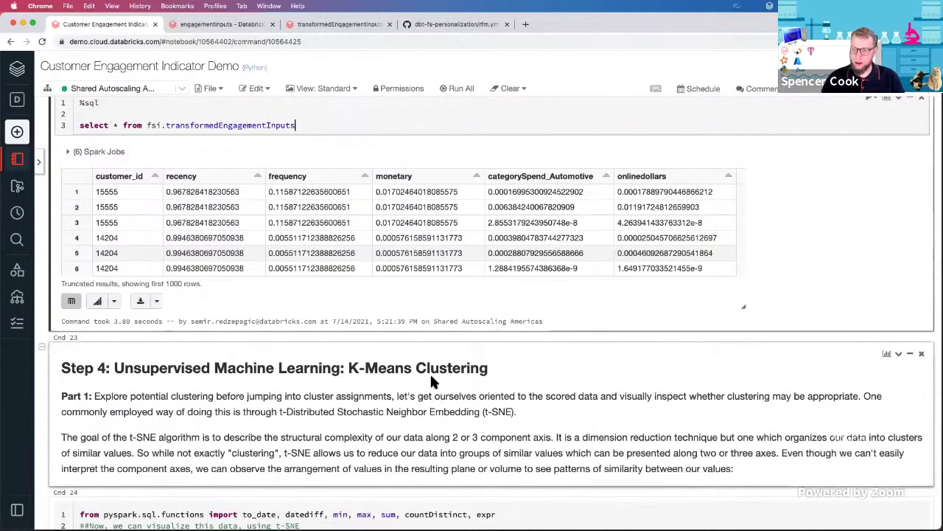
Step: From the engagementInputs notebook, try to create a develop branch from main in the dbt-fs-personalization repo, and close the Git dialog
left_click(201, 24)
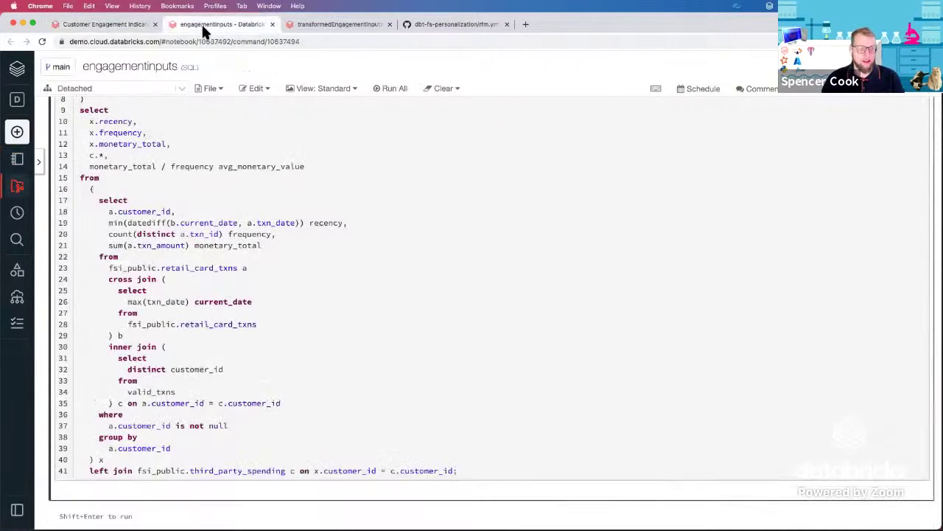
left_click(63, 66)
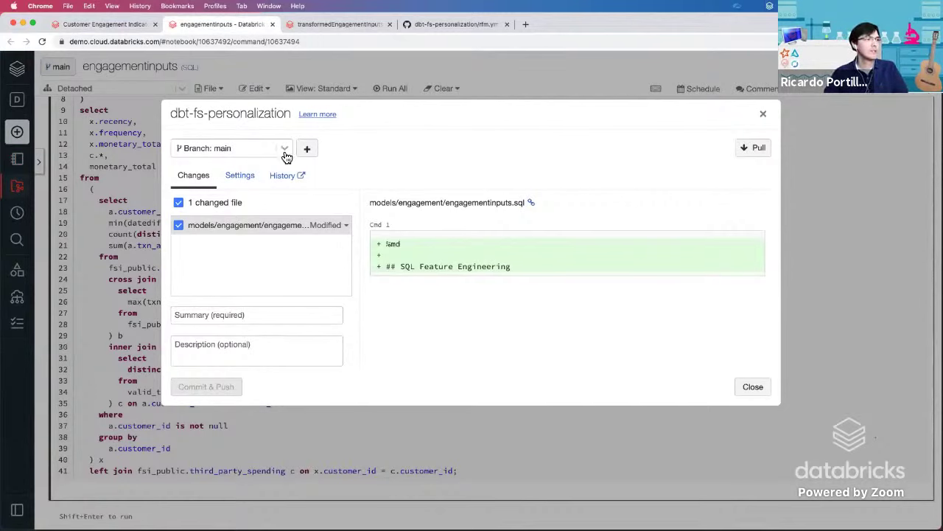
left_click(311, 154)
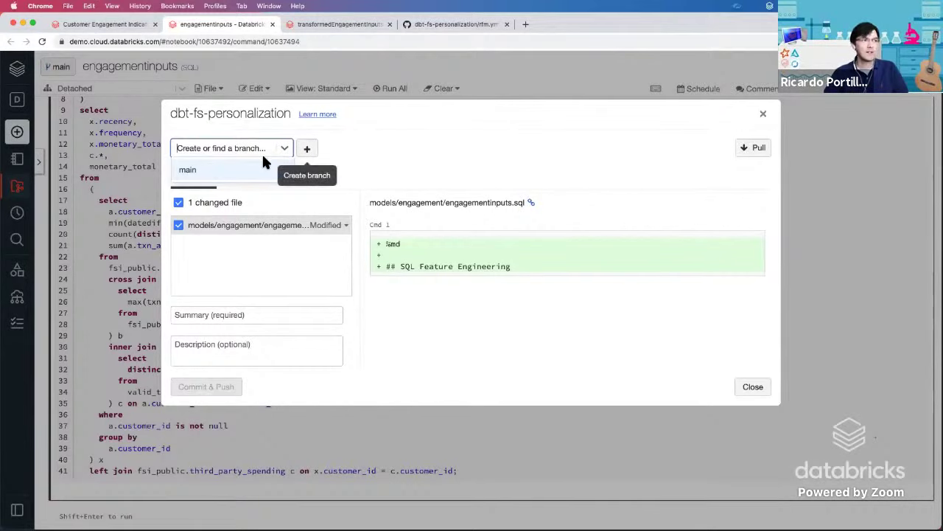
left_click(240, 171)
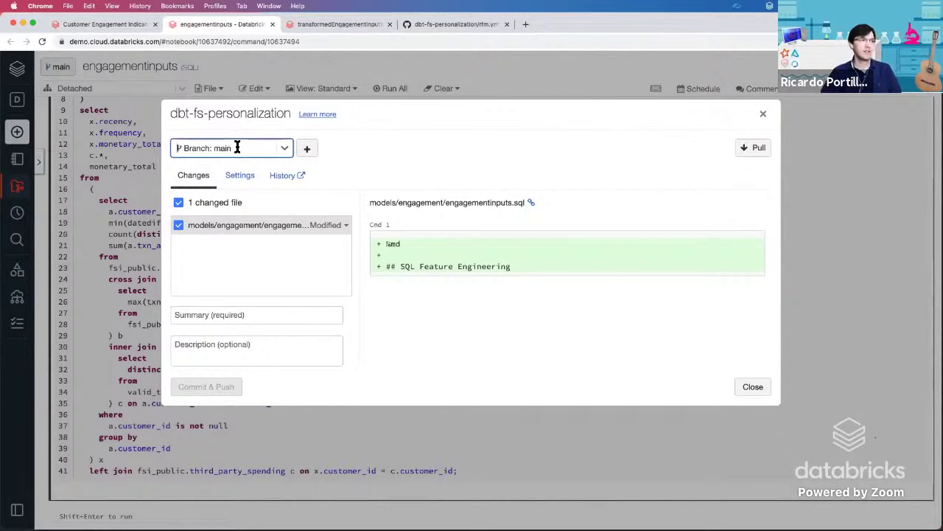
left_click(235, 148)
type("develop")
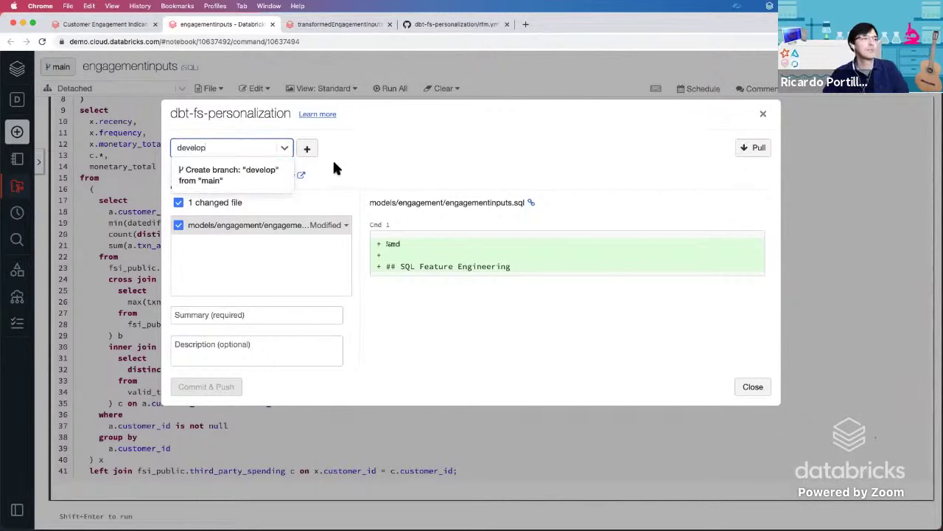
left_click(263, 172)
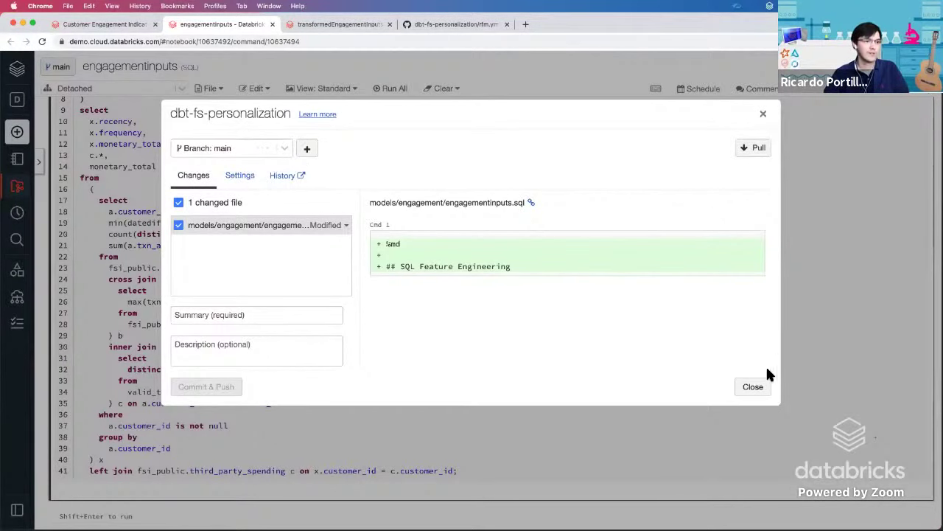
left_click(753, 388)
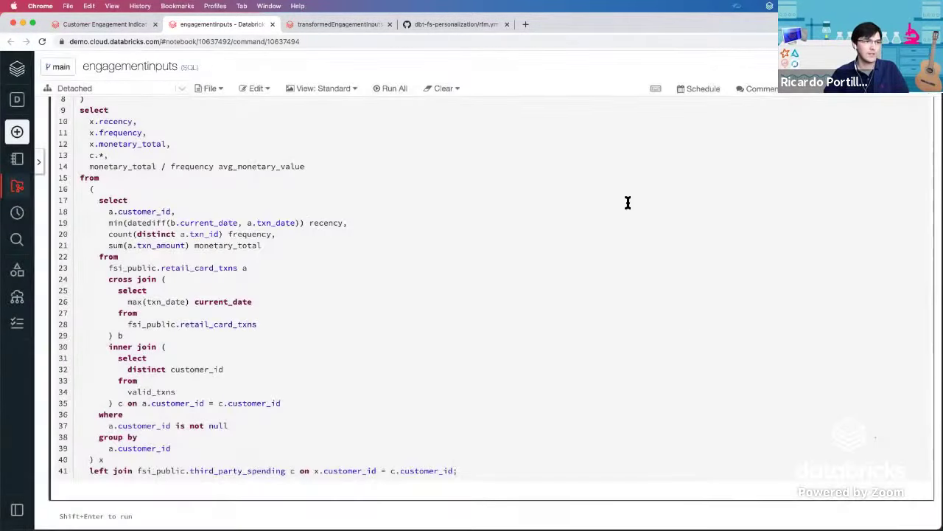
Step: Switch back to the Customer Engagement Indicator Demo notebook and view the introduction to K-Means Clustering below the normalized data
left_click(125, 28)
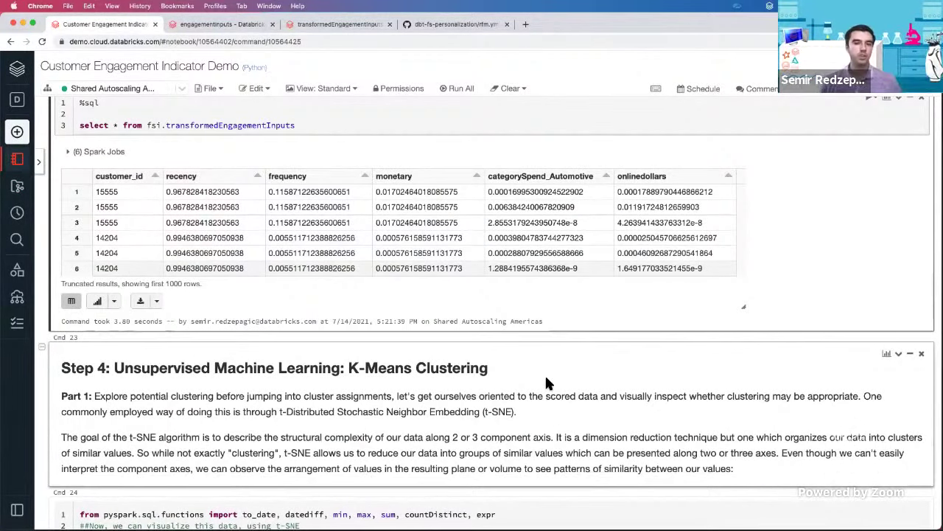
scroll(547, 379, "up", 1)
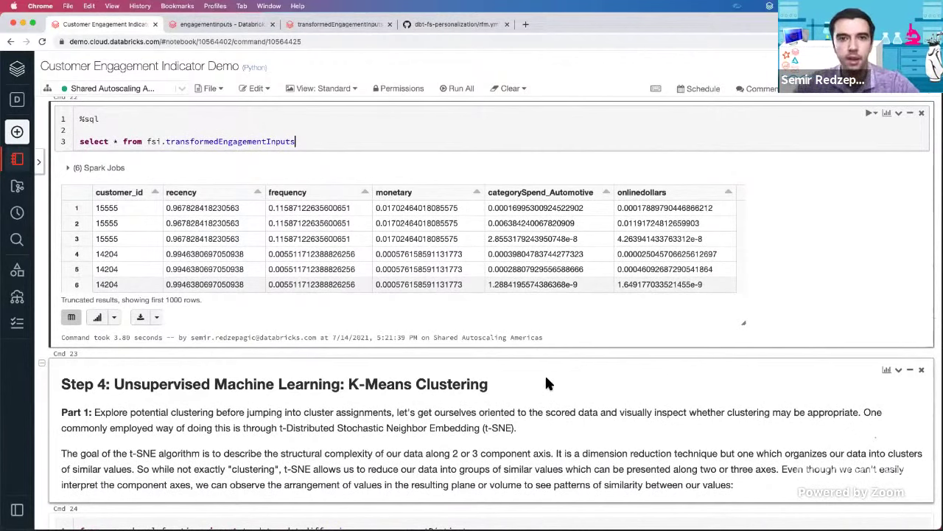
scroll(547, 381, "down", 1)
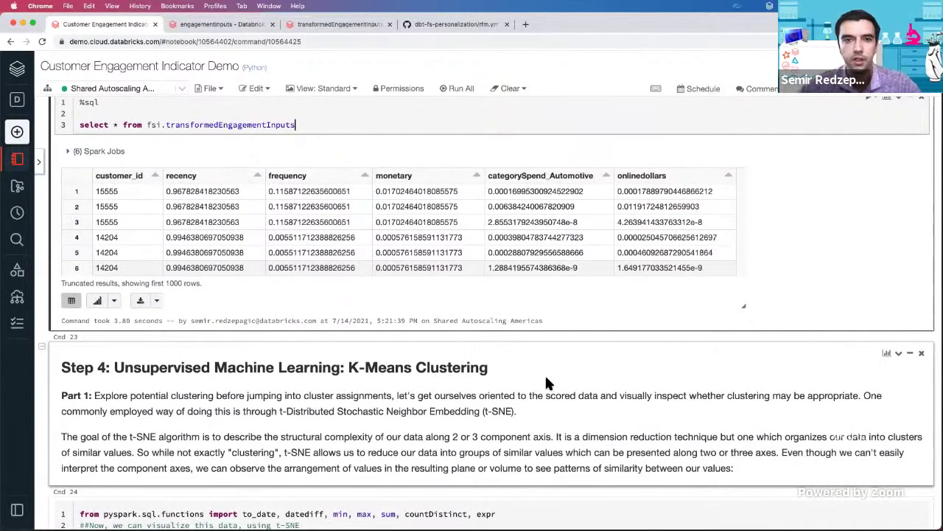
Step: Review Step 4 Part 1, from the t-SNE explanation through the TSNE training and plotting code to the recency, frequency and monetary scatter plots
scroll(546, 381, "up", 1)
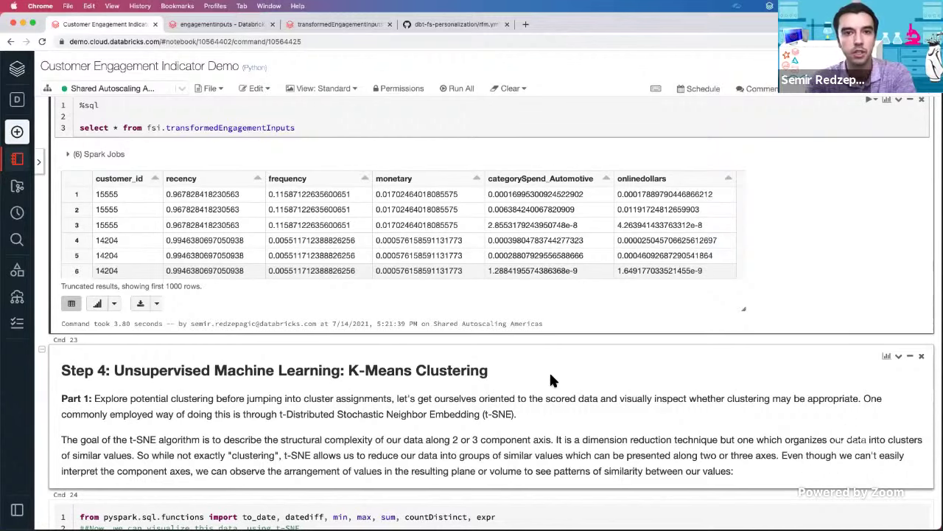
scroll(553, 380, "down", 4)
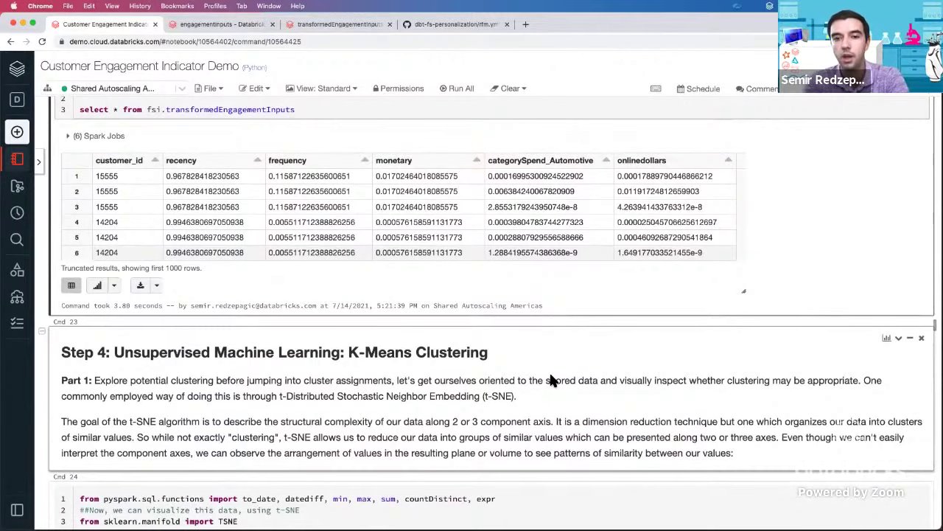
scroll(552, 380, "down", 4)
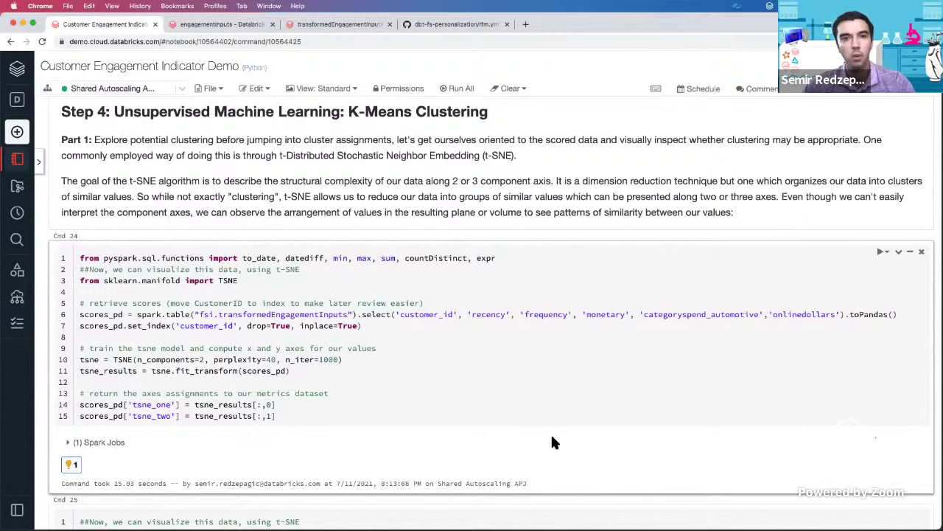
scroll(552, 435, "down", 2)
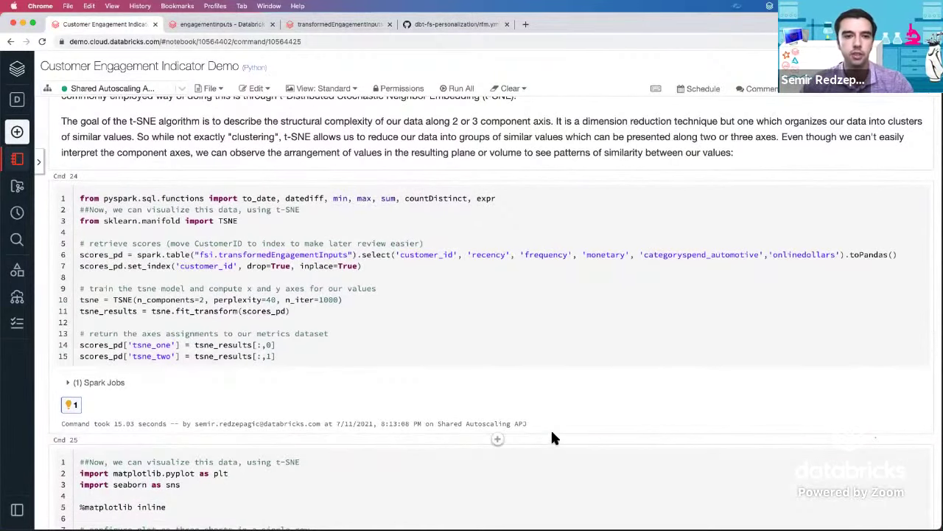
scroll(552, 438, "down", 6)
scroll(552, 436, "down", 5)
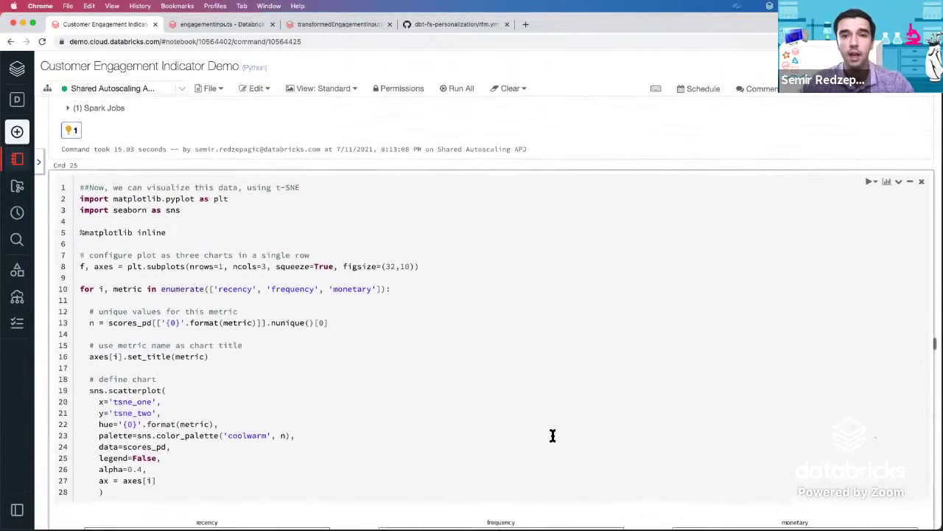
scroll(553, 435, "down", 7)
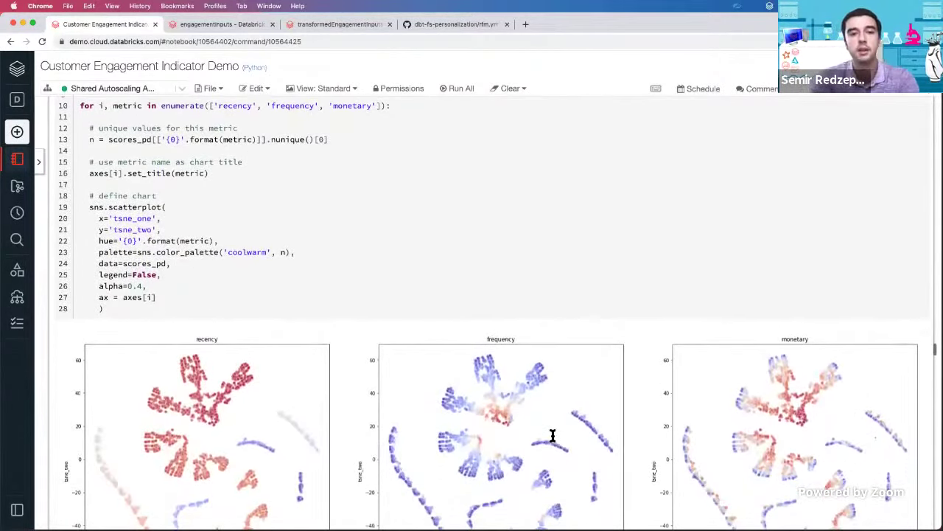
scroll(553, 437, "down", 3)
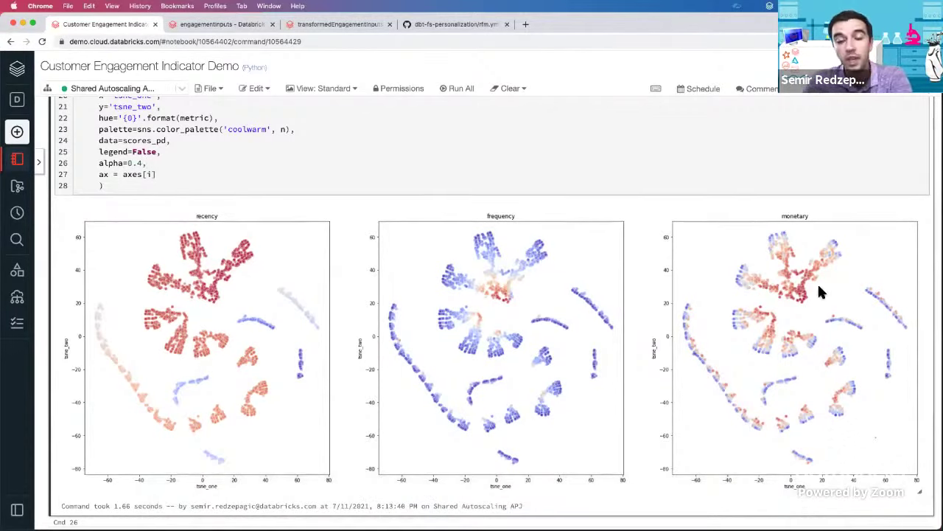
scroll(765, 409, "down", 1)
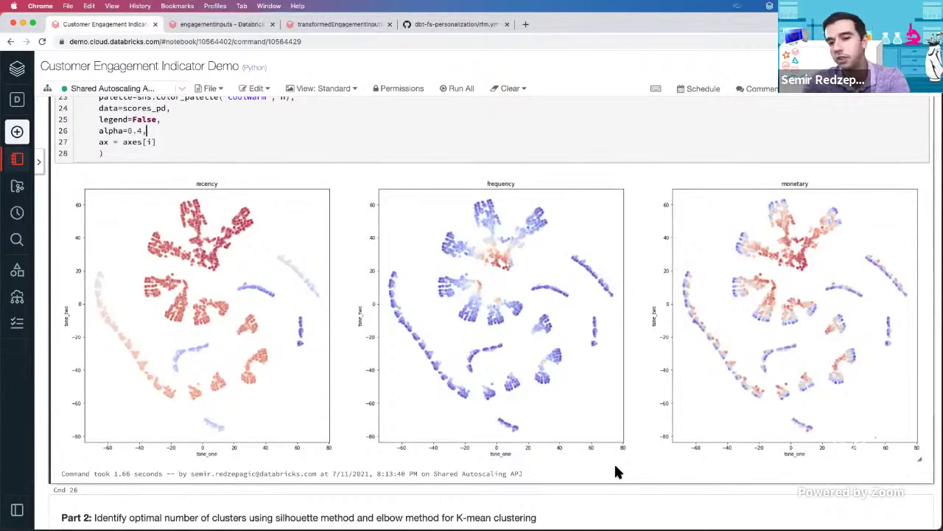
Step: Examine Part 2 on the optimal cluster count, covering the MLflow-logged train_model code, the silhouette chart and the Elbow Method plot
scroll(610, 461, "down", 5)
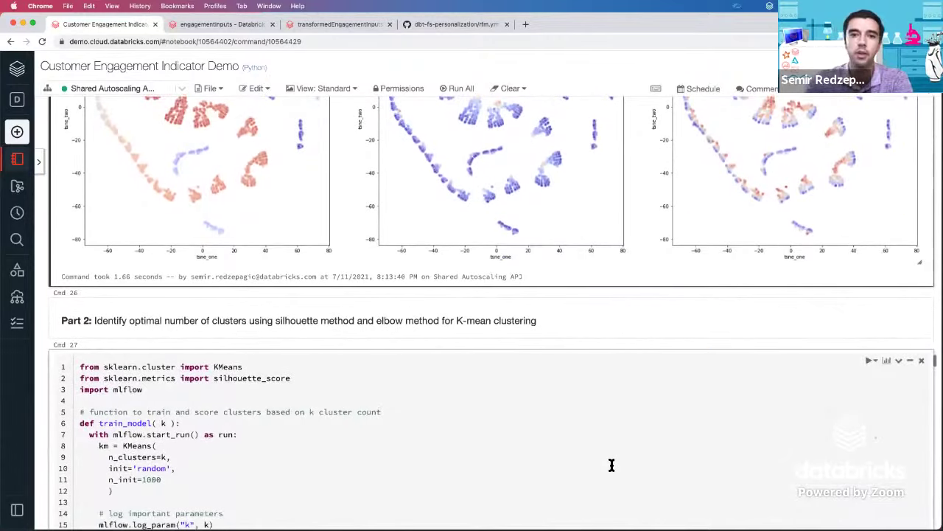
scroll(612, 464, "down", 4)
scroll(611, 465, "down", 2)
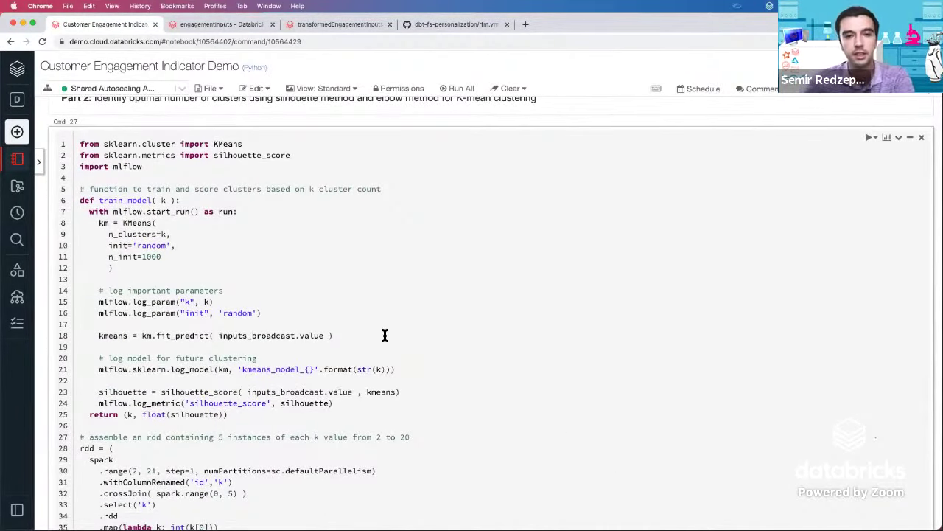
scroll(407, 374, "down", 3)
scroll(408, 374, "up", 2)
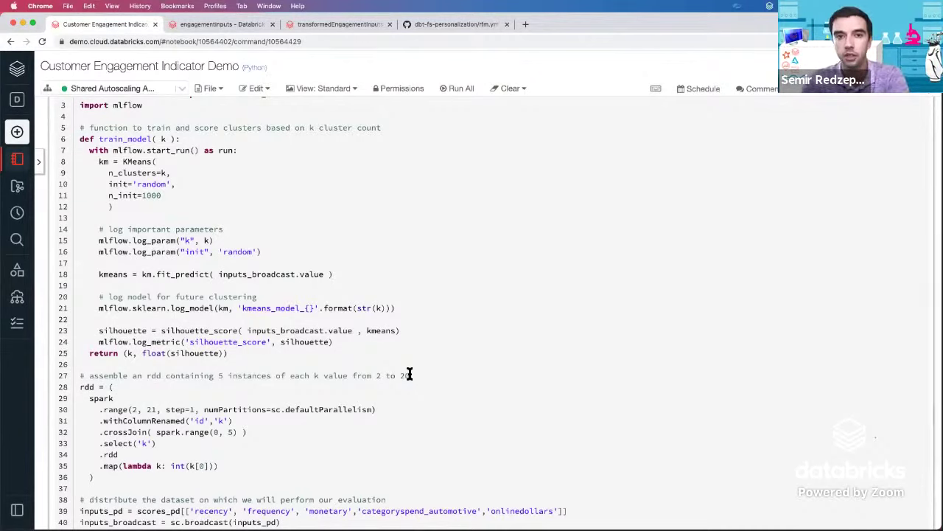
scroll(410, 374, "down", 4)
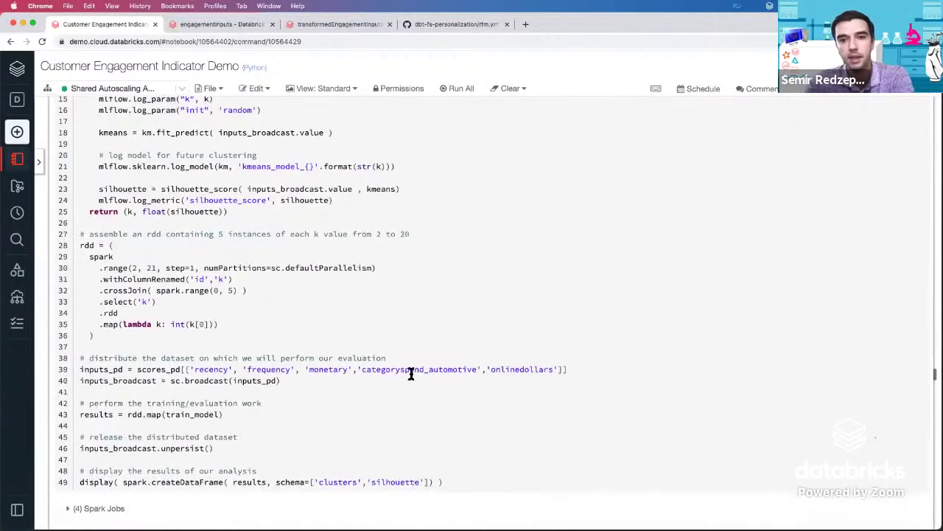
scroll(410, 374, "down", 4)
scroll(411, 375, "down", 2)
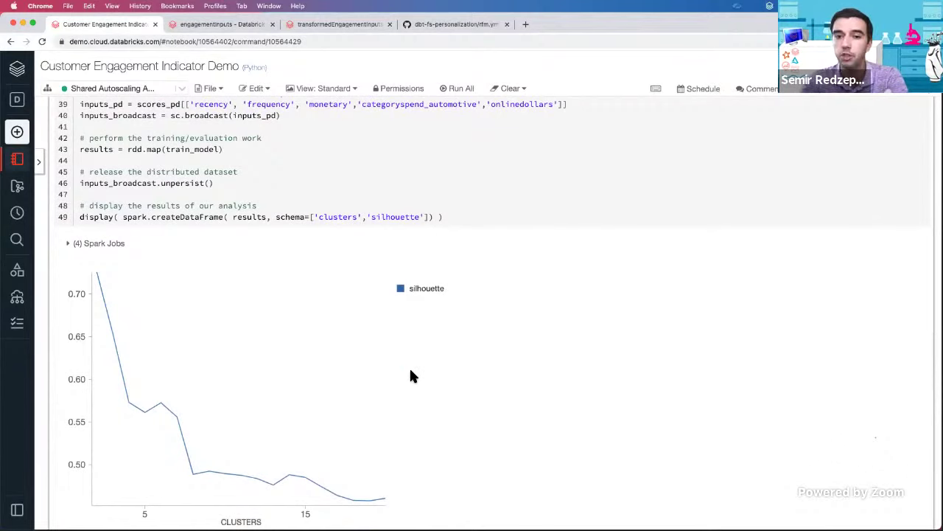
scroll(411, 373, "down", 2)
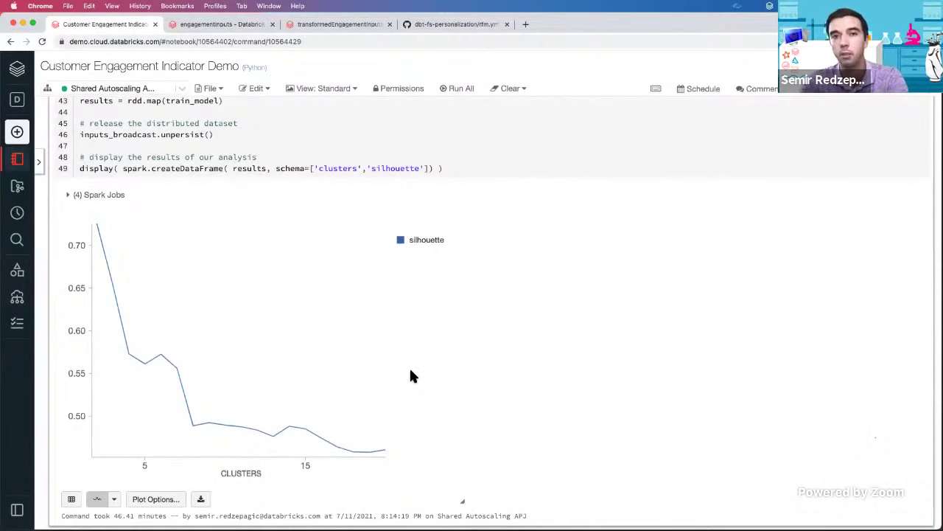
scroll(411, 376, "down", 10)
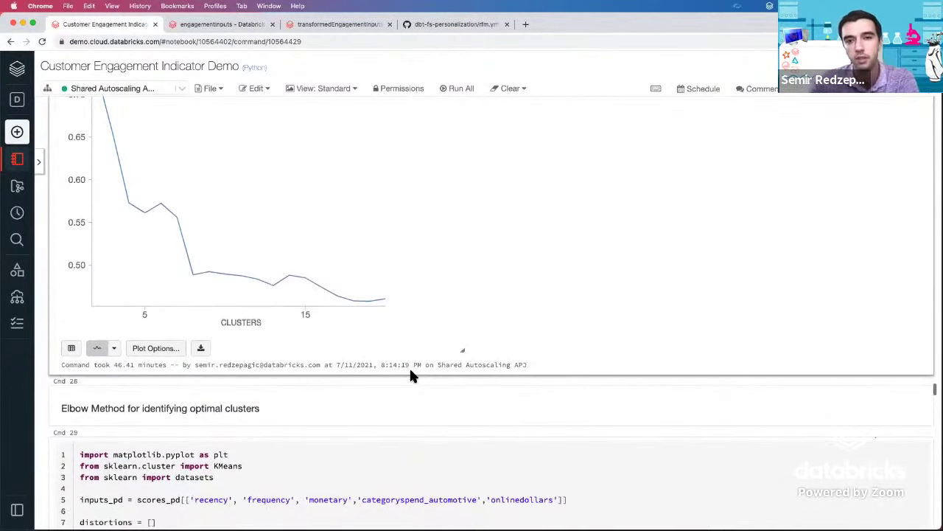
scroll(411, 372, "down", 13)
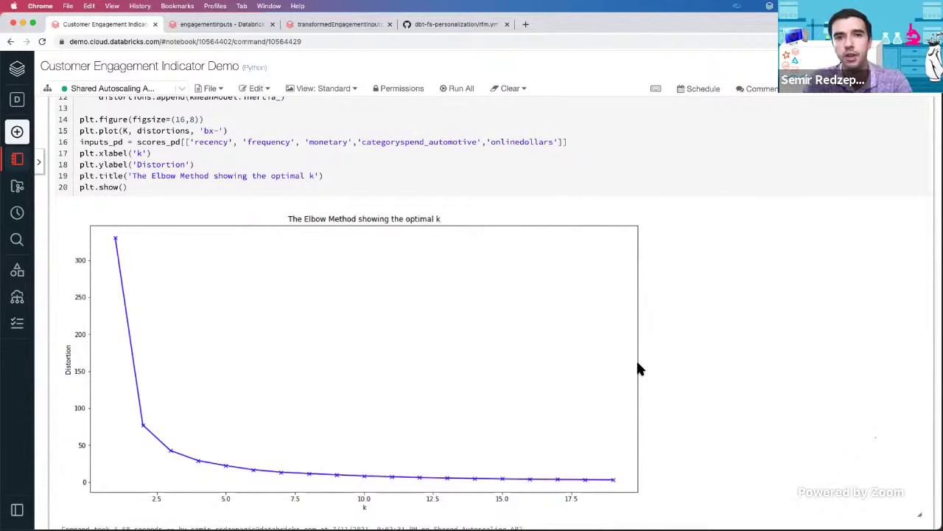
Step: Inspect the Part 3 K-Means cell, highlighting the n_clusters=12 parameter and checking the km.fit line against the cluster assignments below
scroll(638, 369, "down", 10)
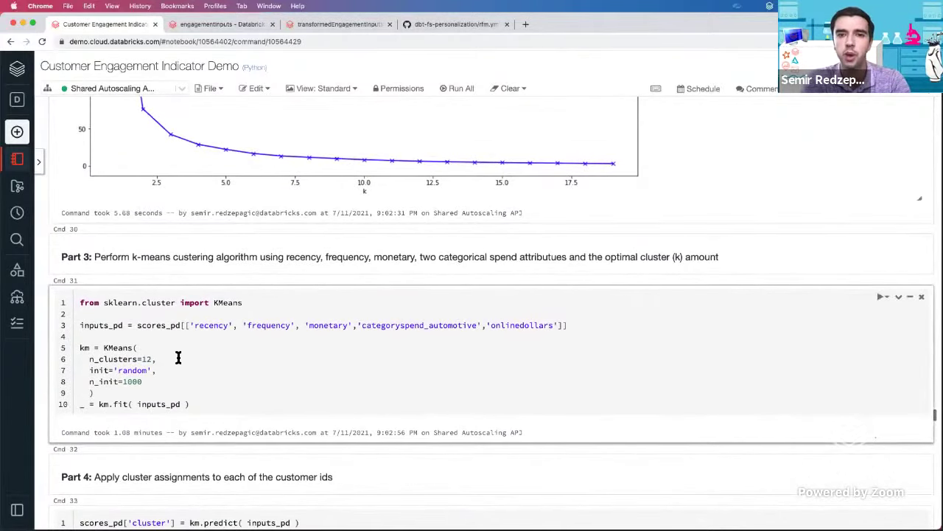
left_click_drag(161, 359, 64, 360)
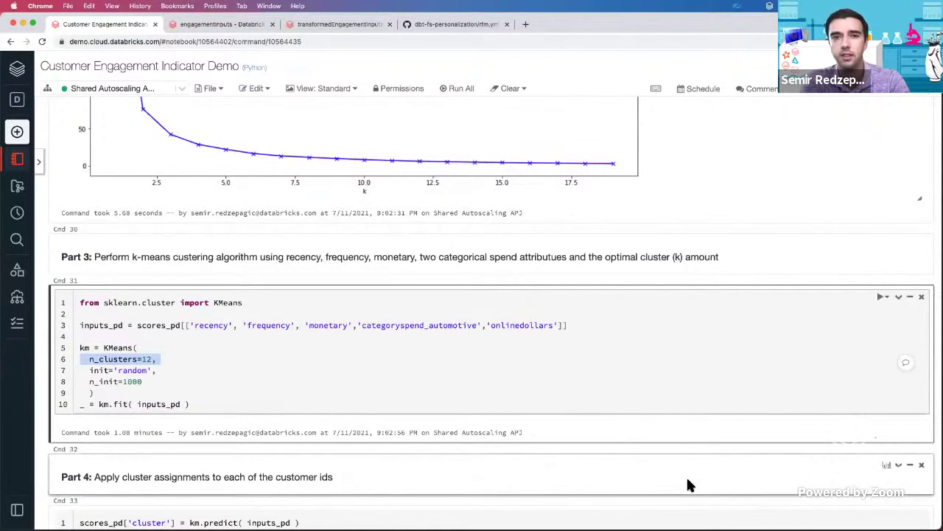
scroll(687, 475, "down", 4)
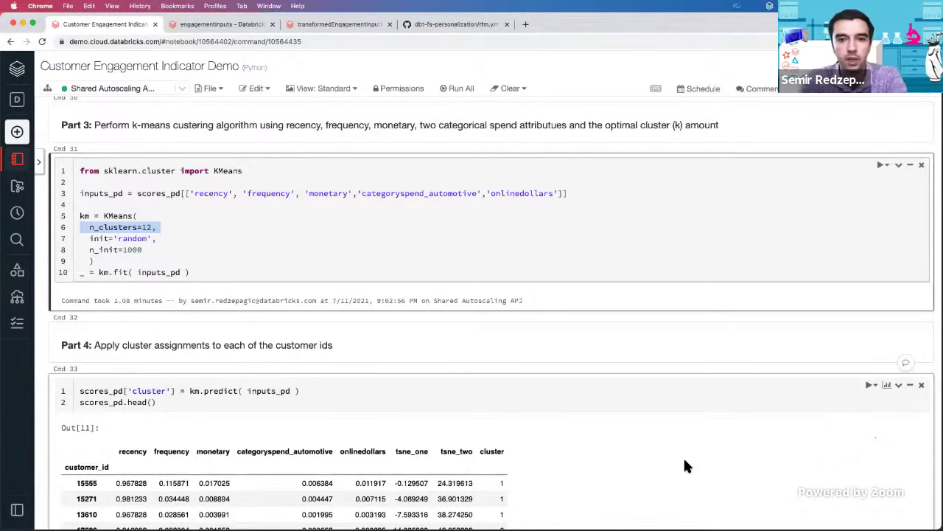
scroll(686, 463, "down", 5)
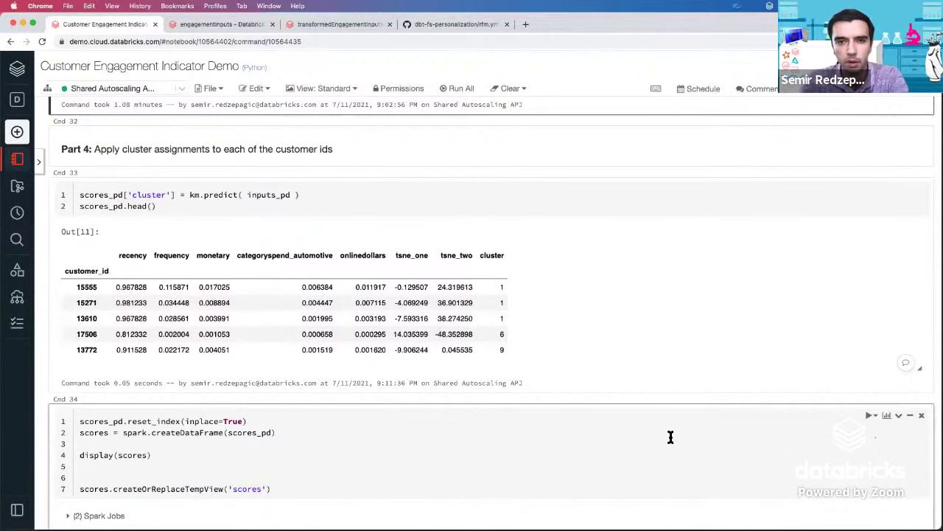
scroll(670, 437, "up", 6)
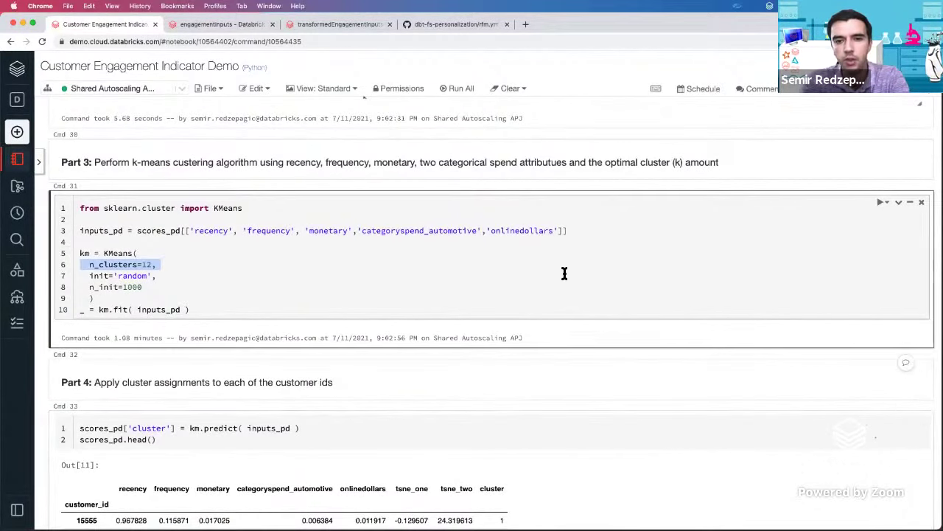
left_click(242, 311)
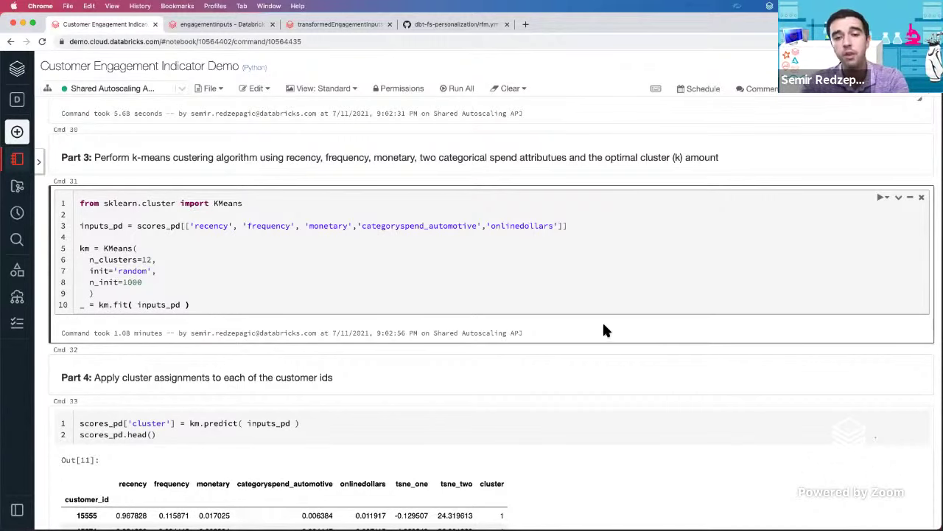
Step: View the Part 4 cluster assignments per customer id and the scores DataFrame registered as a temp view
scroll(590, 350, "down", 5)
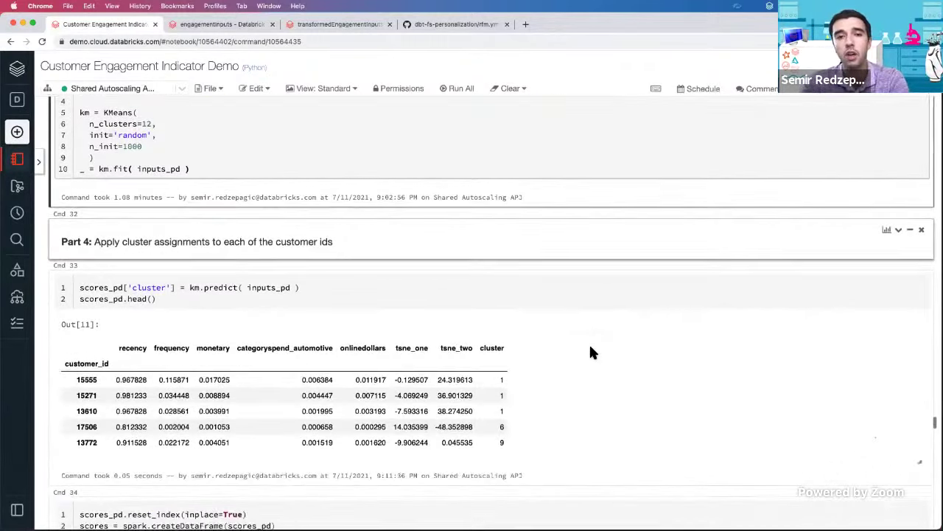
scroll(590, 350, "down", 2)
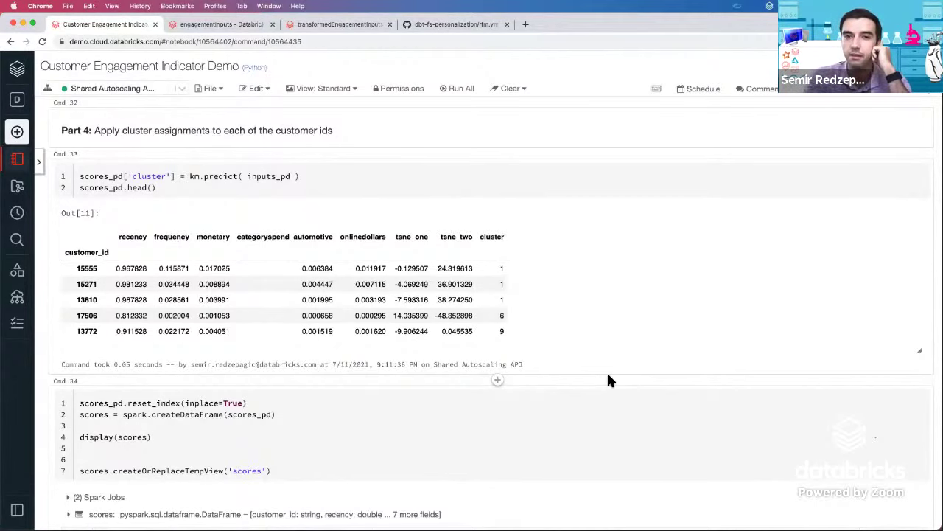
scroll(608, 382, "down", 3)
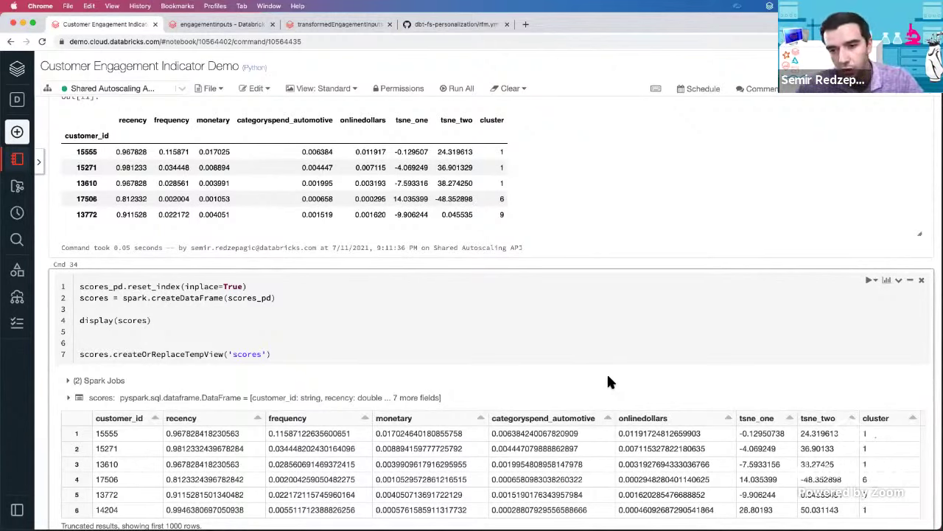
scroll(608, 381, "down", 4)
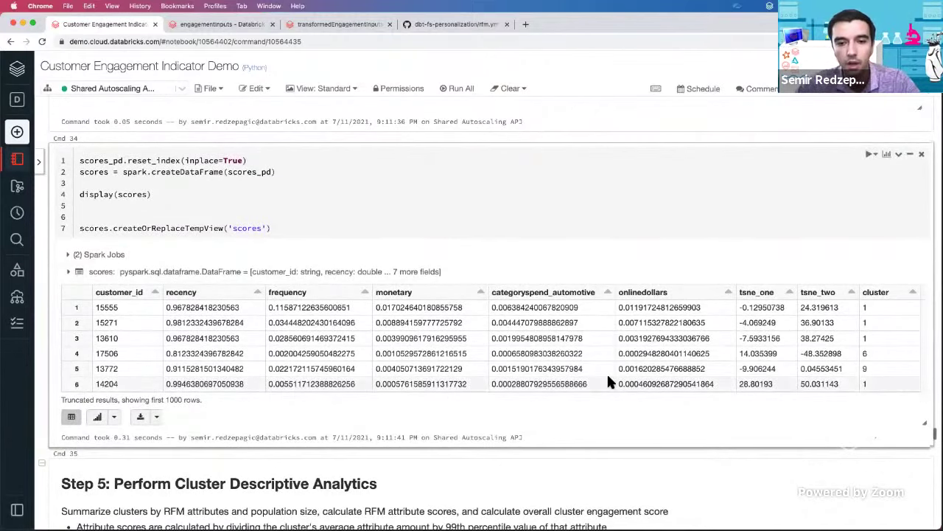
Step: Review Step 5 Cluster Descriptive Analytics, reading the clusterSummary SQL and its per-cluster table of recency, monetary, frequency and engagement scores
scroll(608, 381, "down", 2)
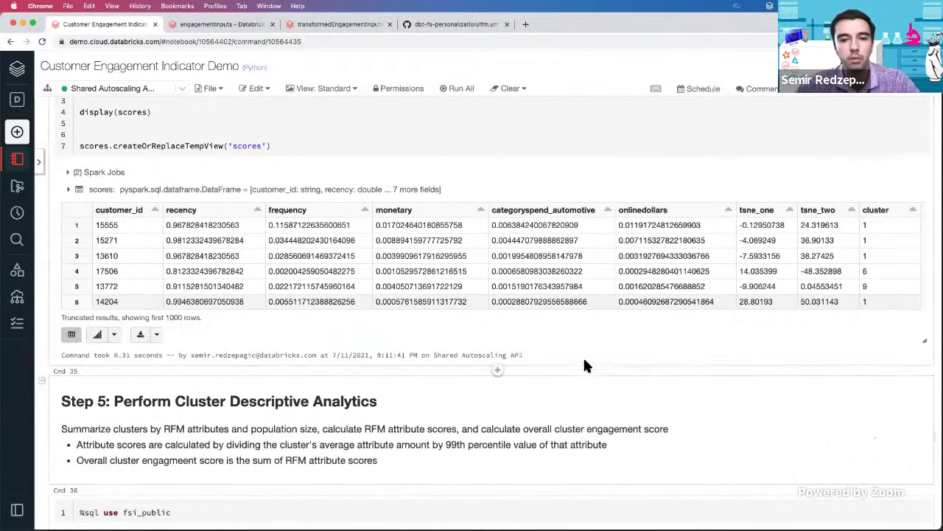
scroll(602, 356, "down", 7)
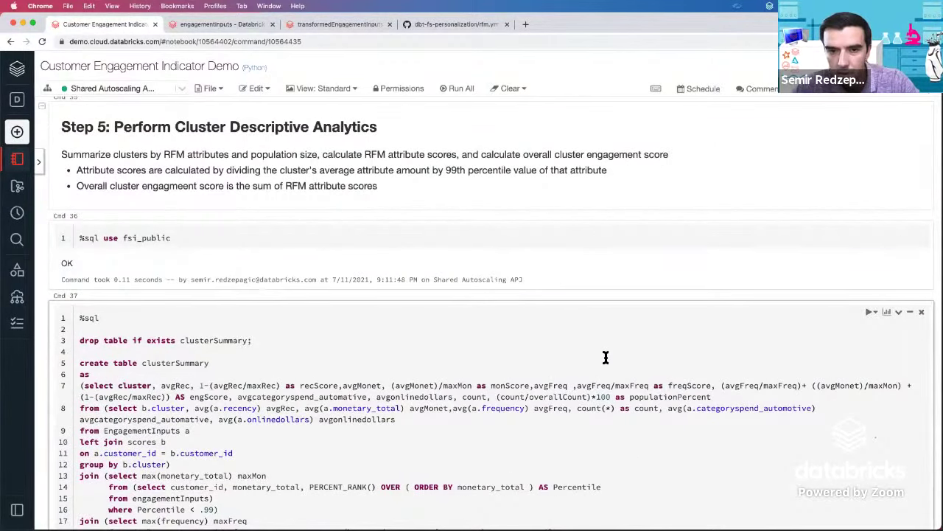
scroll(607, 357, "down", 5)
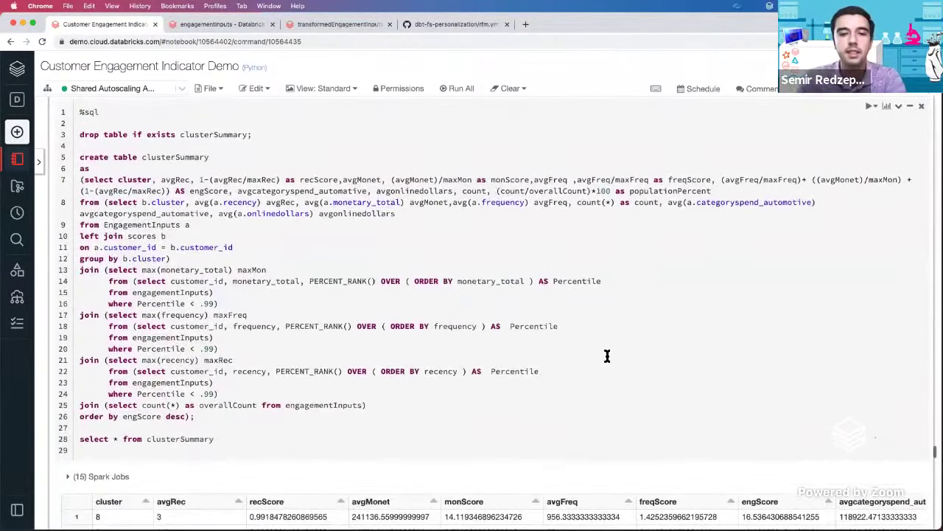
scroll(722, 350, "down", 2)
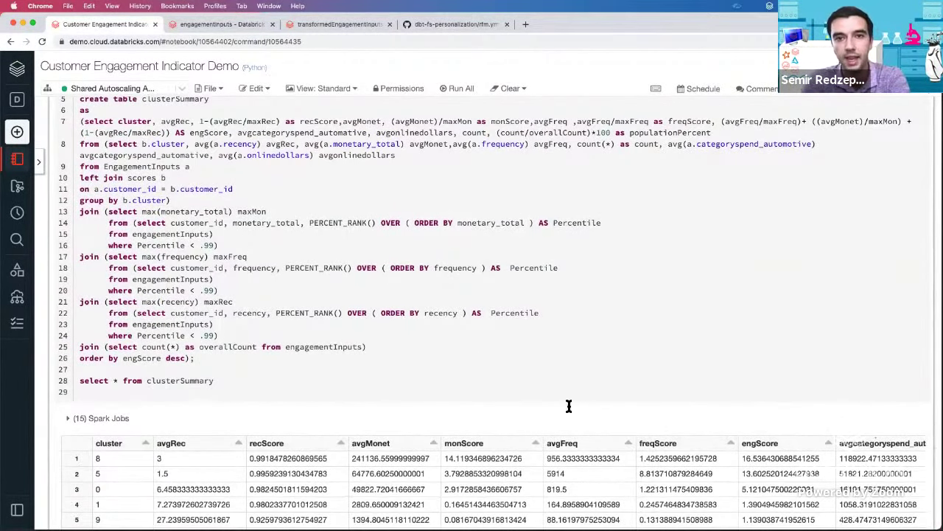
scroll(536, 395, "down", 4)
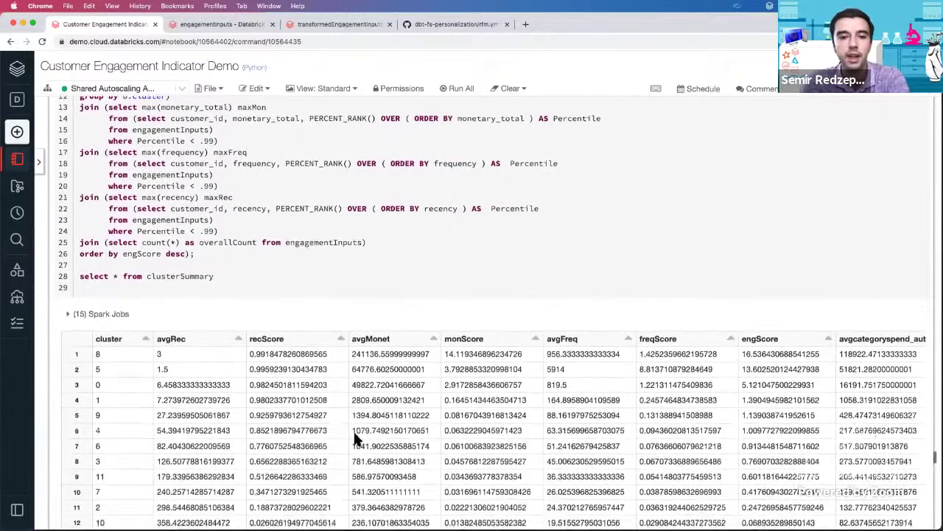
scroll(346, 427, "down", 1)
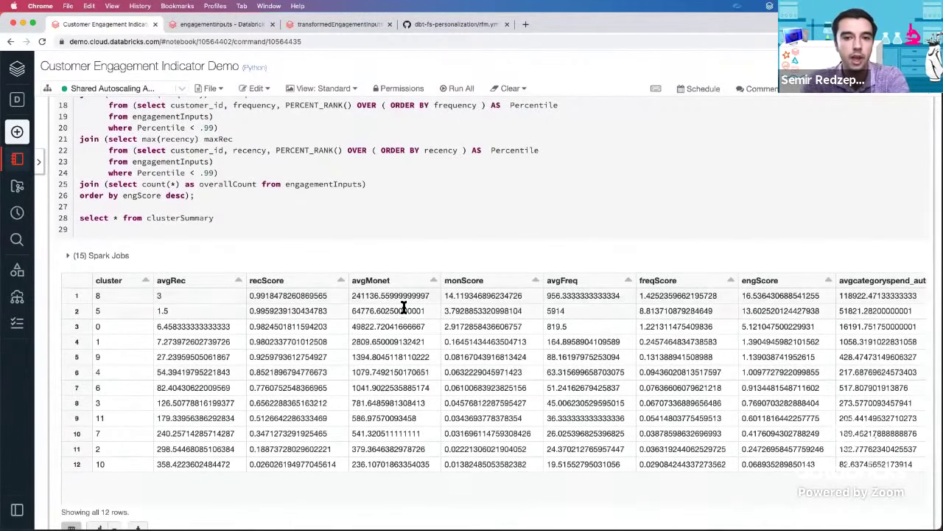
scroll(404, 306, "up", 1)
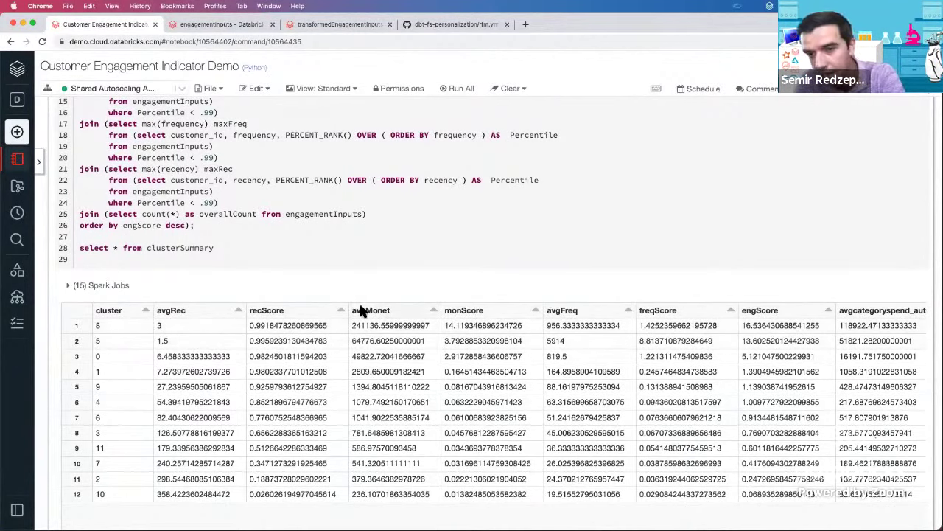
scroll(413, 350, "up", 1)
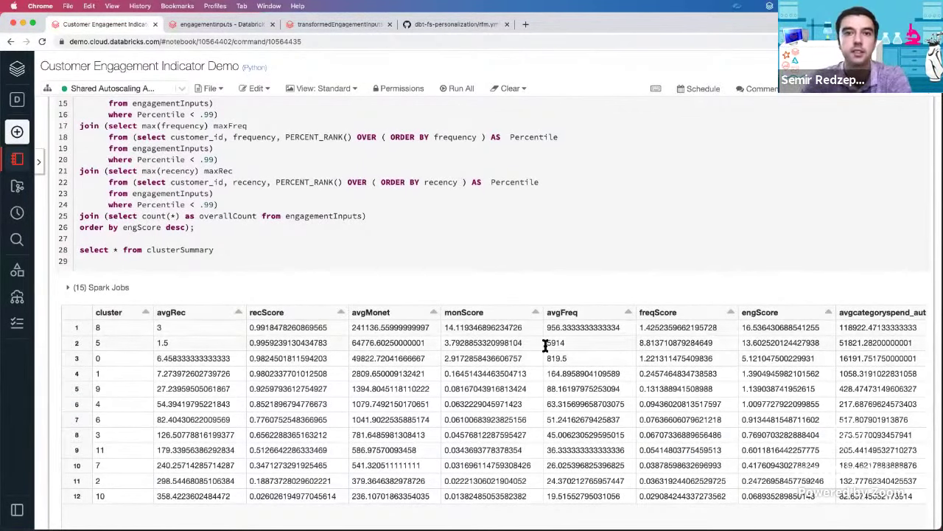
scroll(597, 331, "down", 1)
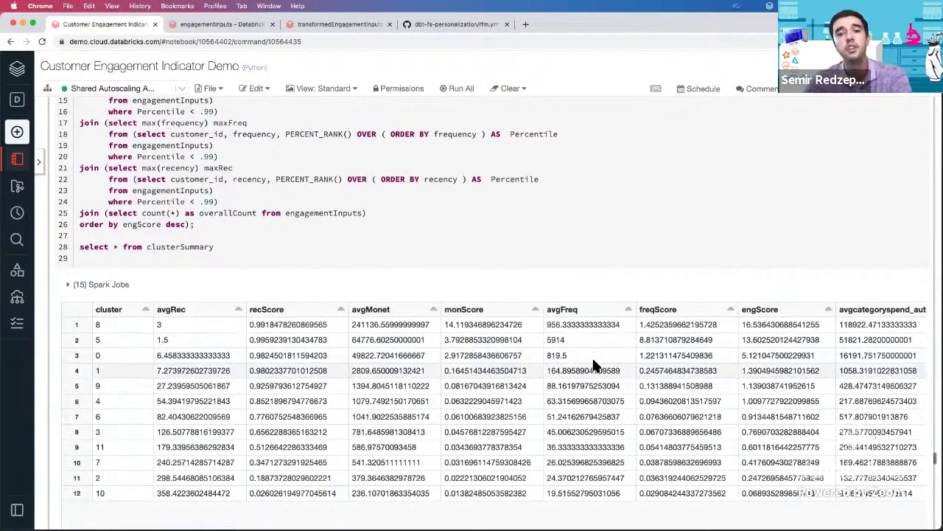
Step: Examine the clusterSummary results across the recency, monetary, frequency and engagement score columns through to online dollars and customer count
left_click(595, 359)
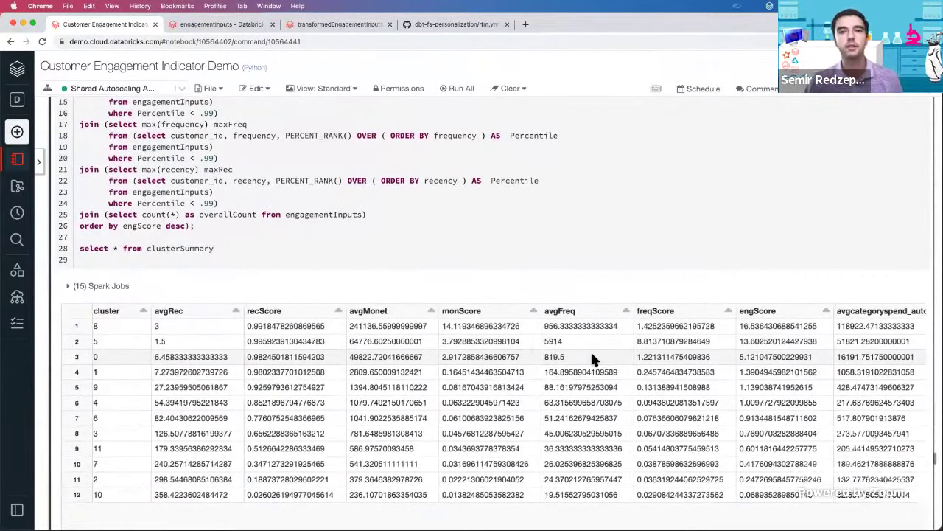
scroll(593, 359, "right", 2)
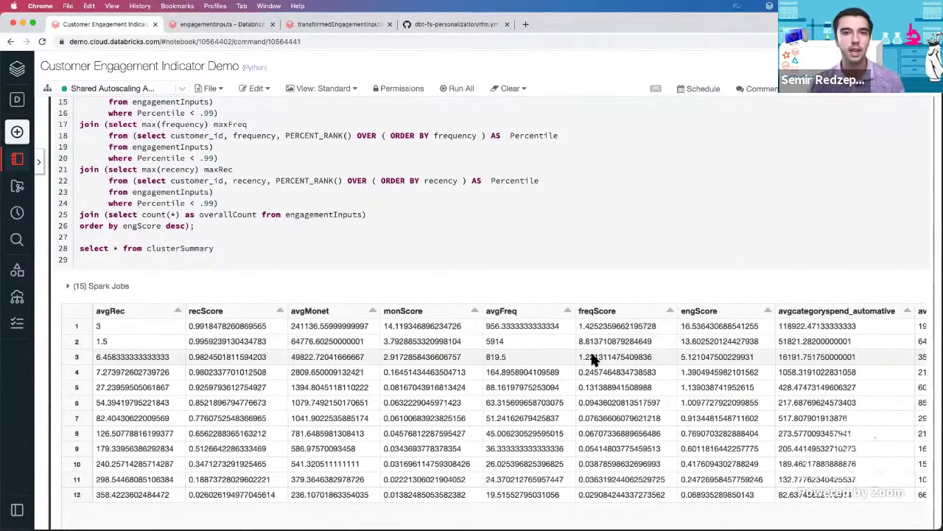
scroll(593, 359, "right", 3)
scroll(593, 359, "right", 1)
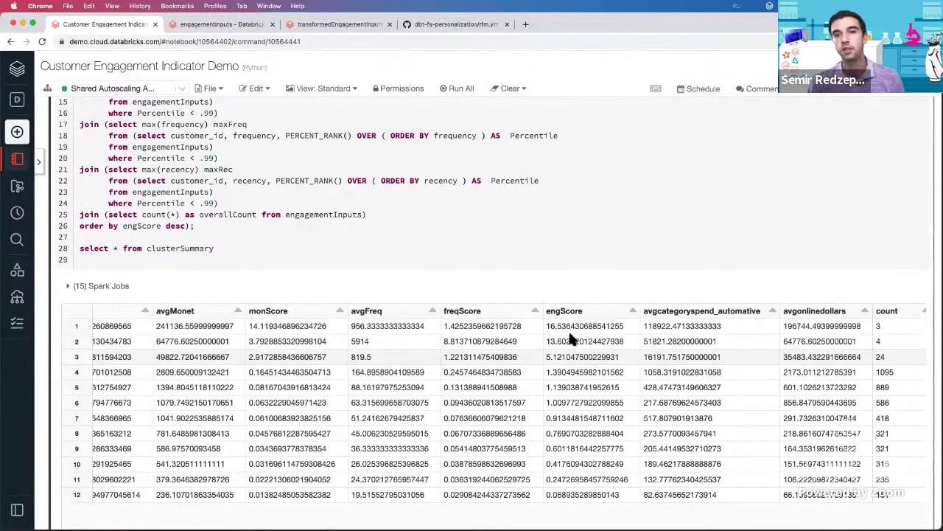
scroll(452, 236, "up", 1)
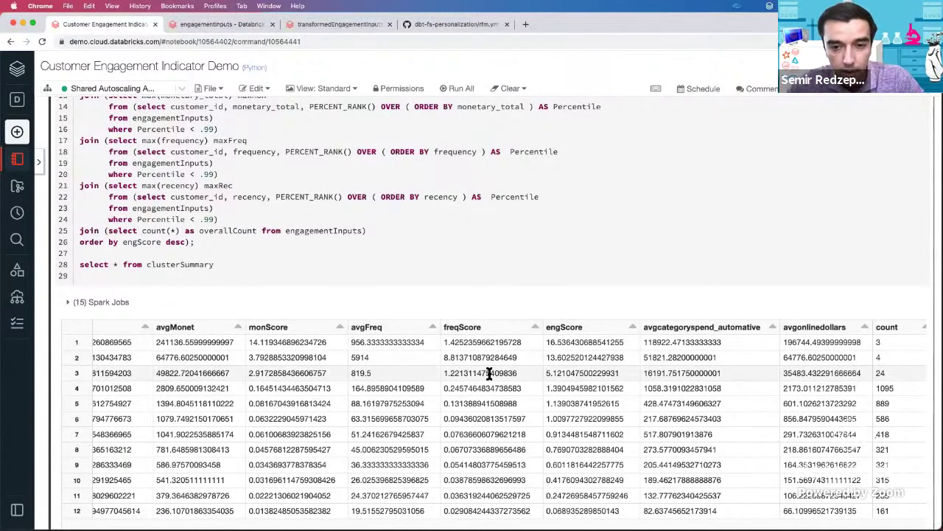
scroll(489, 374, "left", 4)
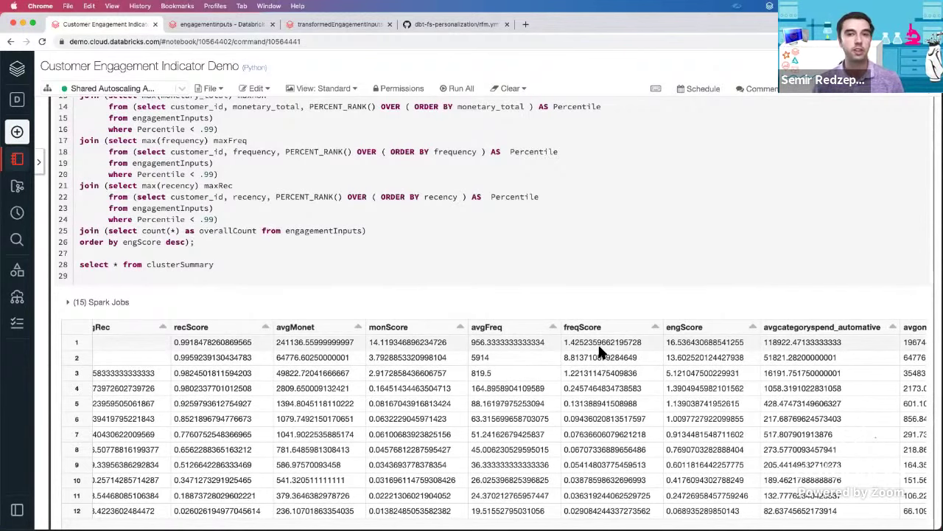
scroll(609, 354, "right", 3)
scroll(609, 354, "right", 1)
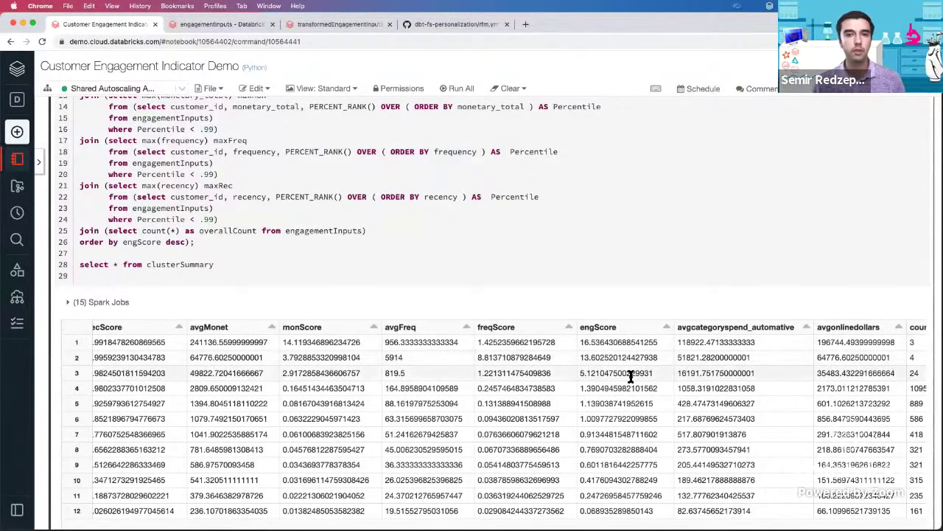
scroll(630, 375, "right", 3)
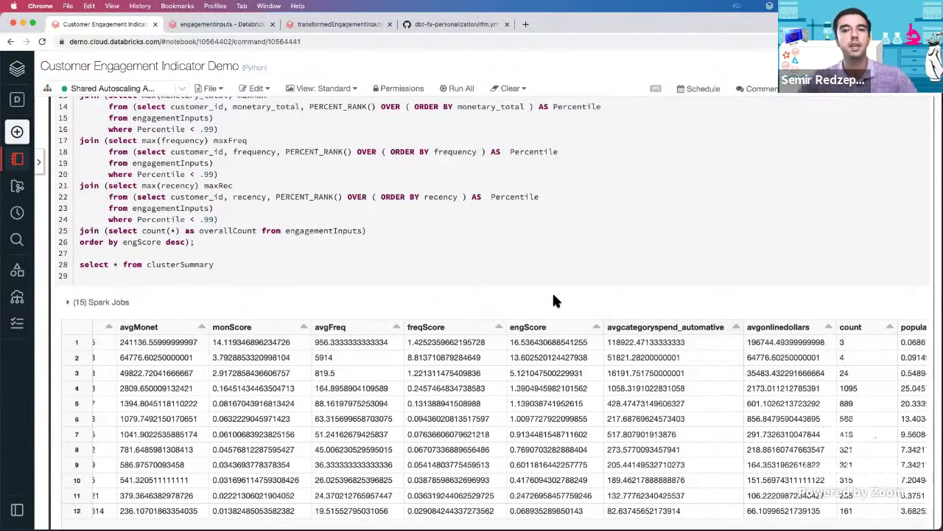
Step: Sort the clusterSummary results by engScore in descending order and review the spend, count and populationPercent columns
left_click(559, 331)
left_click(560, 332)
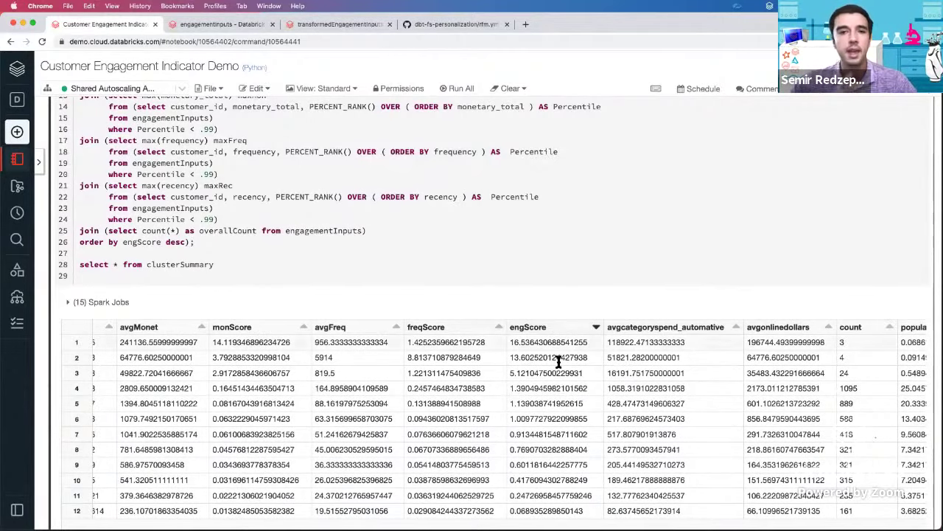
scroll(583, 377, "right", 1)
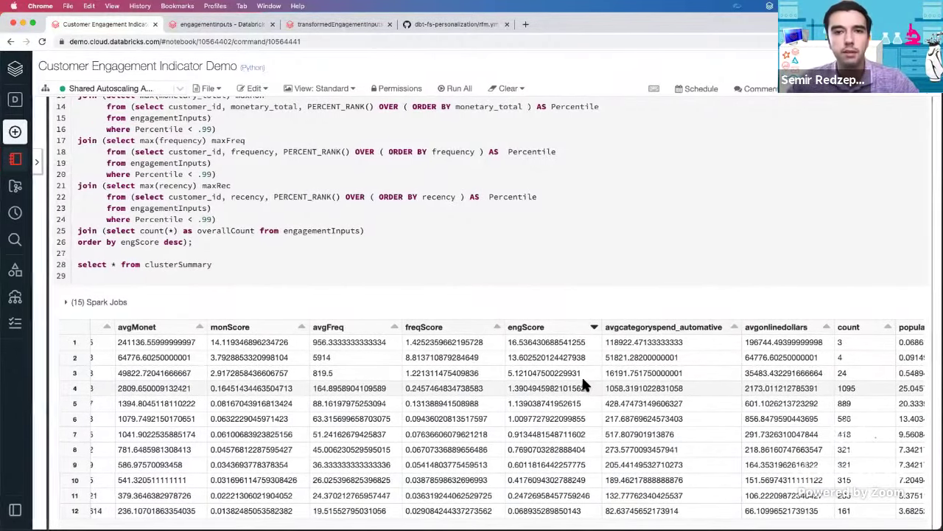
scroll(586, 377, "left", 1)
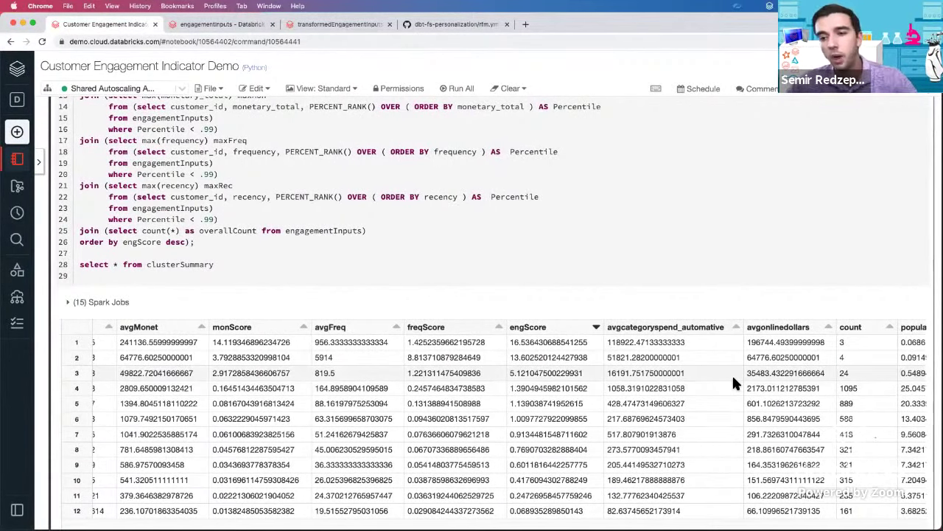
scroll(733, 380, "right", 3)
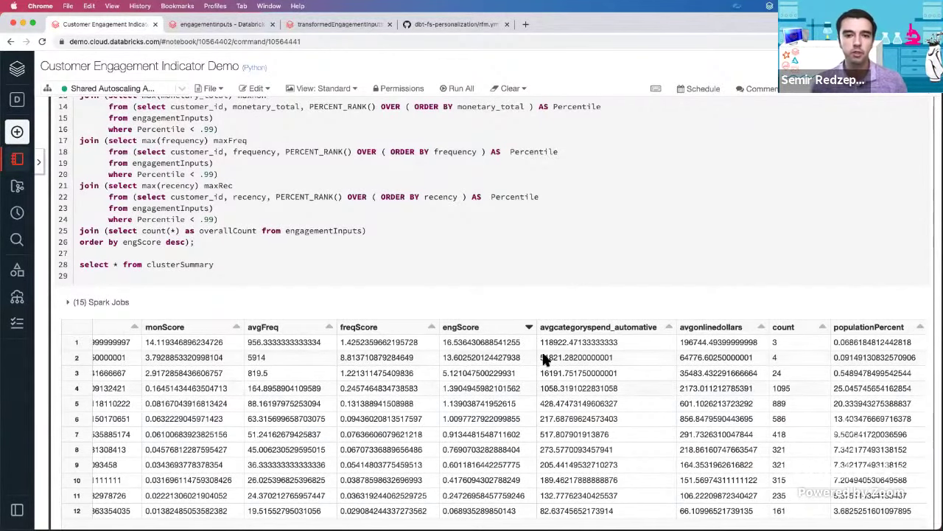
Step: View the Step 6 Identify Engagement Threshold table with its color-coded Extreme, High, Medium and Low cluster groupings
scroll(544, 358, "down", 5)
scroll(521, 398, "down", 8)
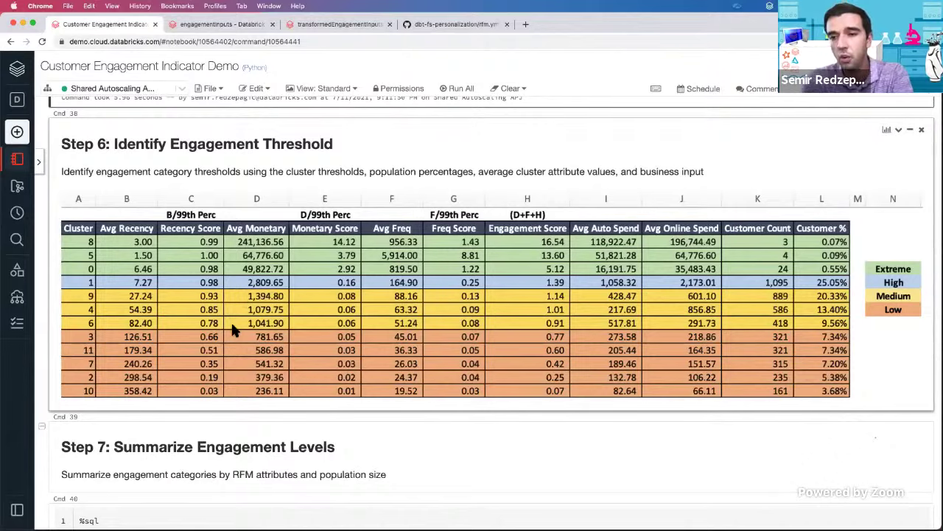
scroll(232, 329, "down", 3)
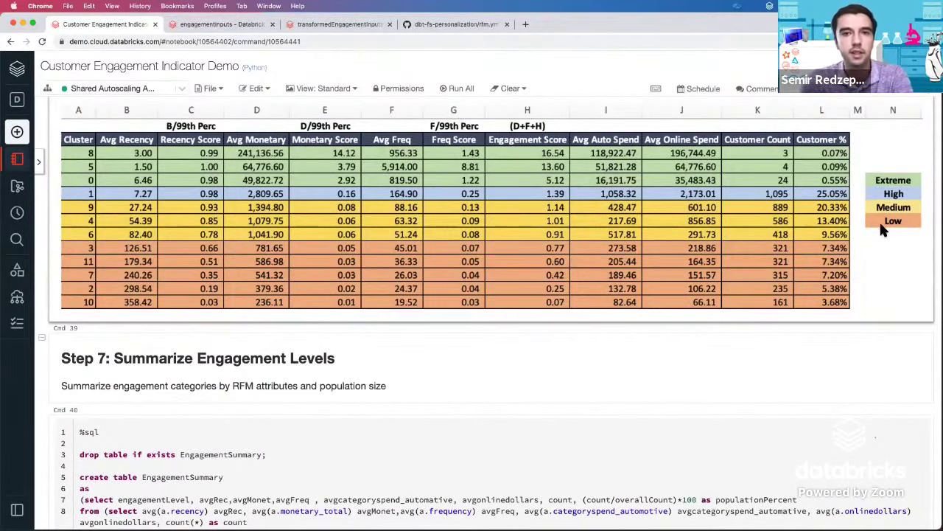
Step: Review Step 7 Summarize Engagement Levels, reading the EngagementSummary SQL and its results per engagement level
scroll(752, 410, "down", 4)
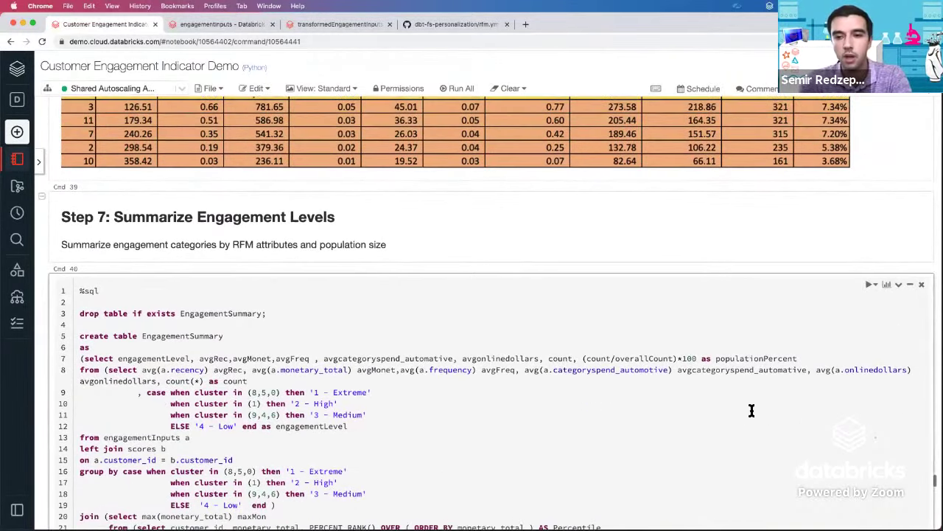
scroll(752, 411, "down", 3)
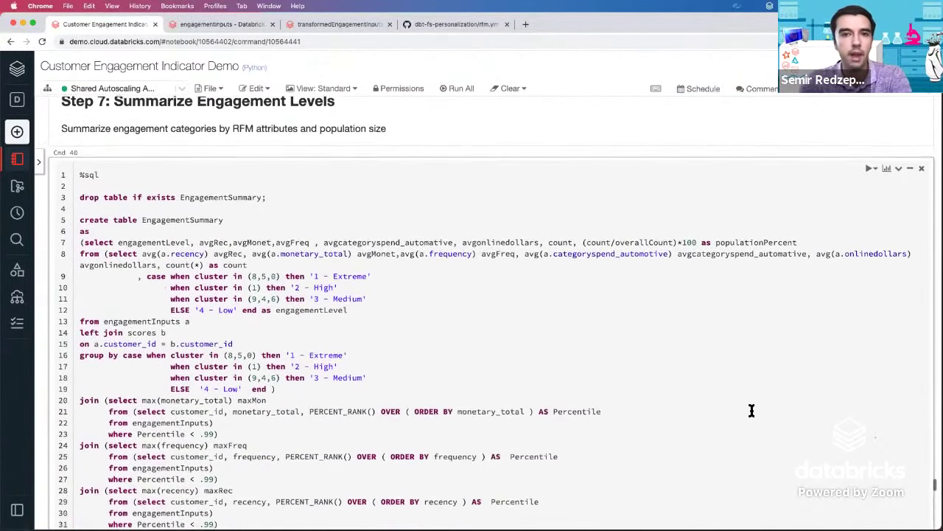
scroll(751, 411, "down", 2)
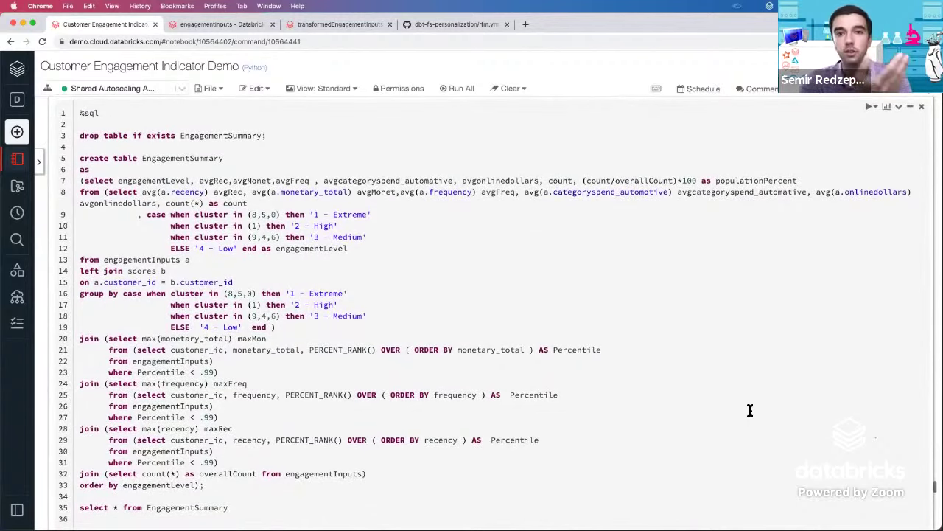
scroll(750, 411, "down", 4)
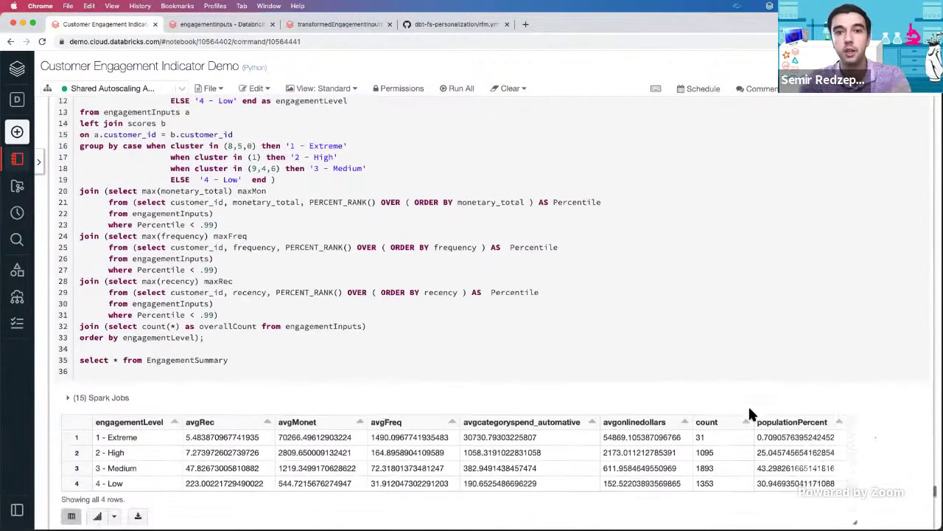
scroll(751, 415, "down", 4)
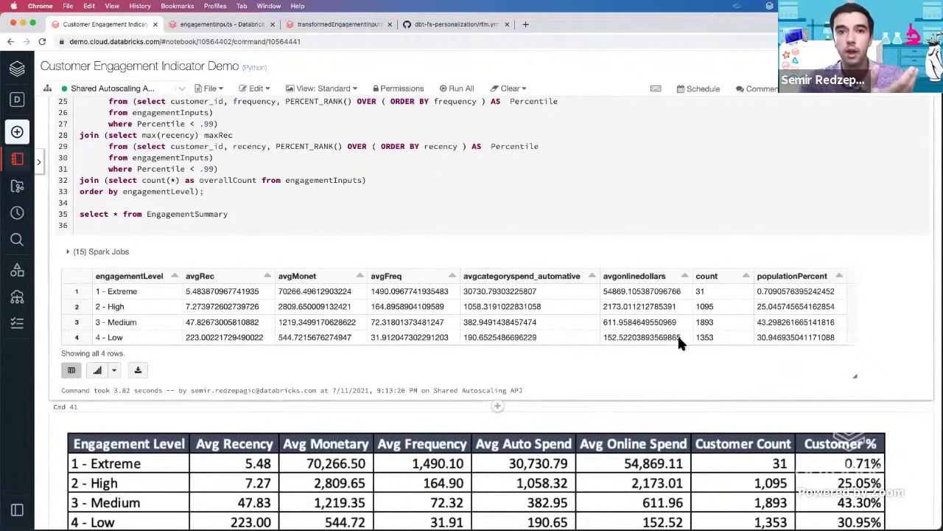
left_click(639, 226)
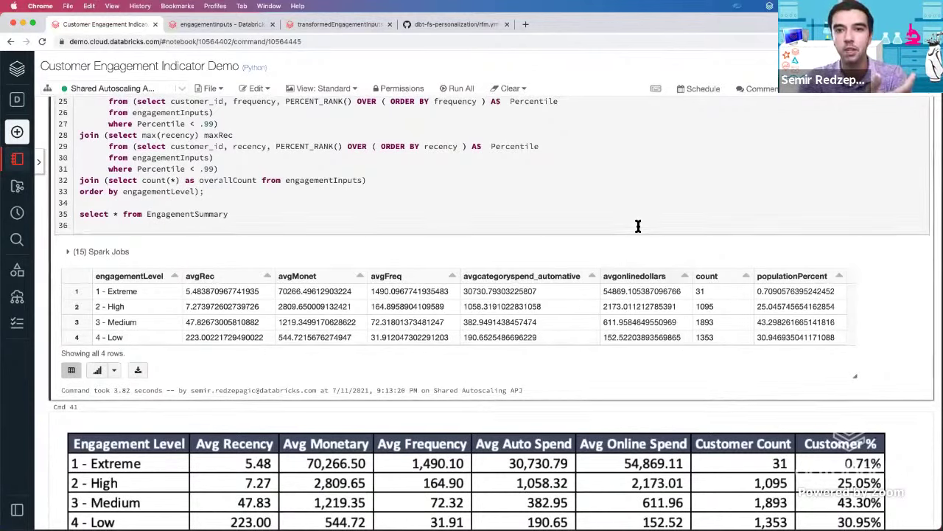
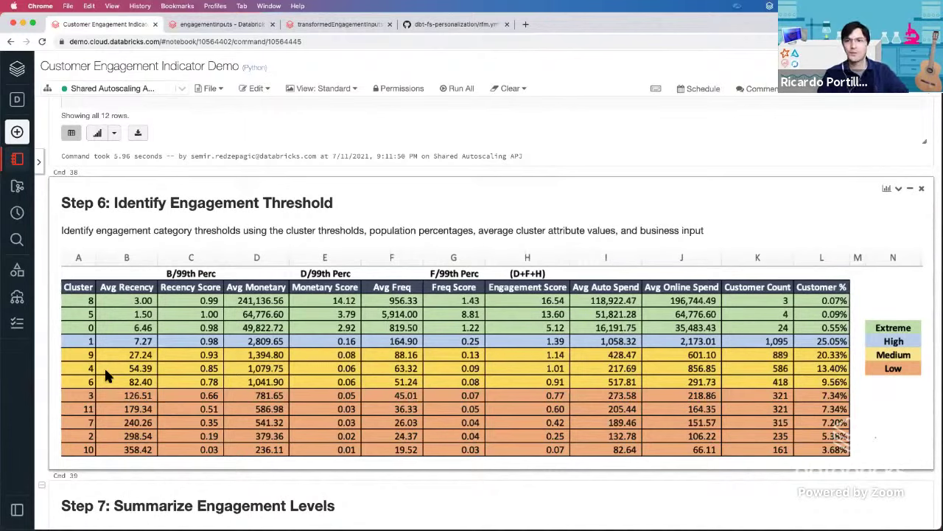
Step: Switch the workspace to the Machine Learning environment and open the AutoML experiment configuration
mouse_move(22, 324)
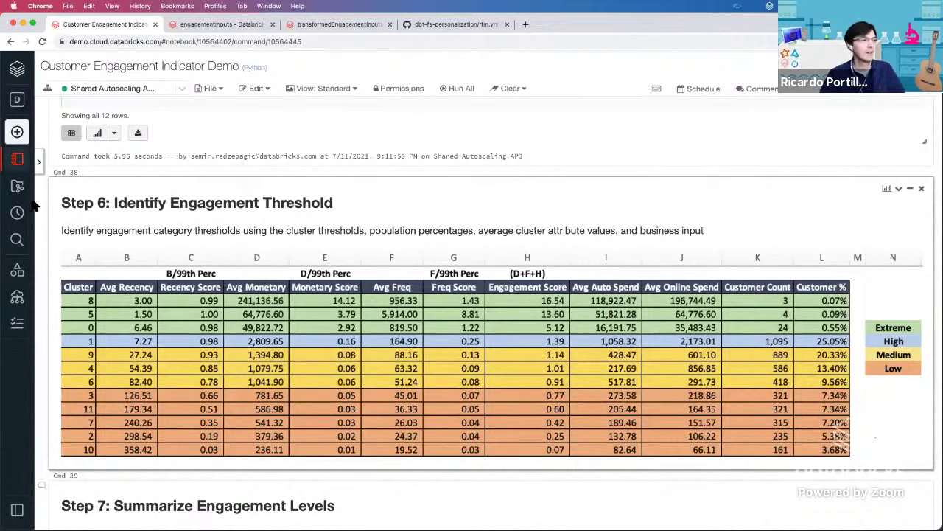
mouse_move(36, 189)
left_click(52, 103)
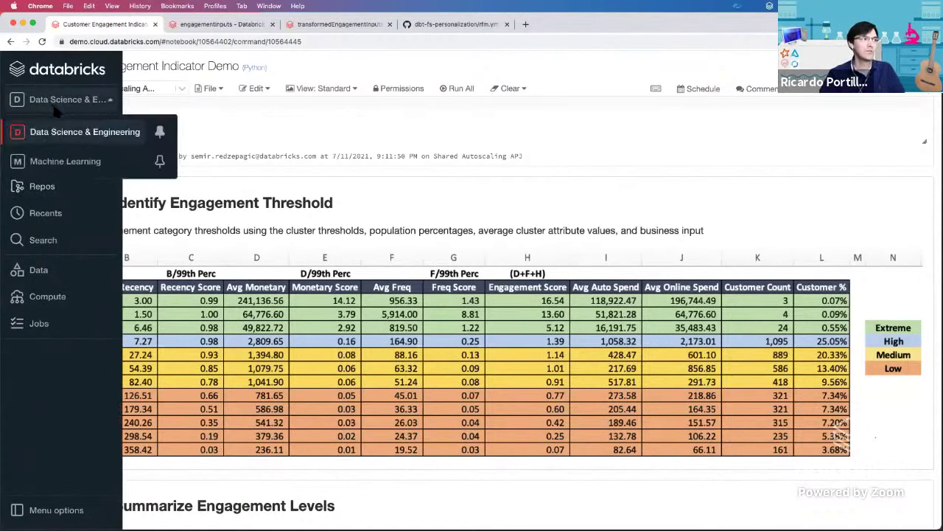
left_click(62, 164)
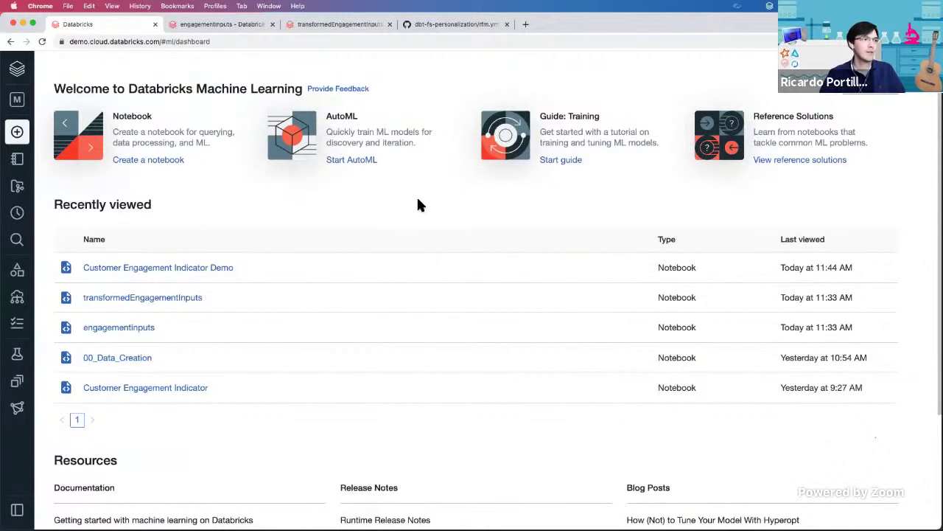
left_click(359, 164)
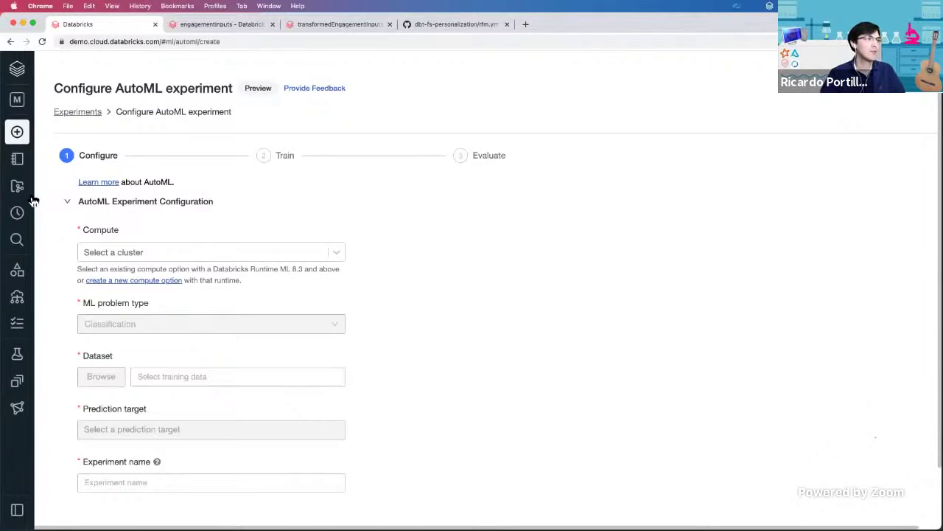
Step: Return to the Data Science & Engineering environment and reopen the recent Customer Engagement Indicator Demo notebook
mouse_move(22, 214)
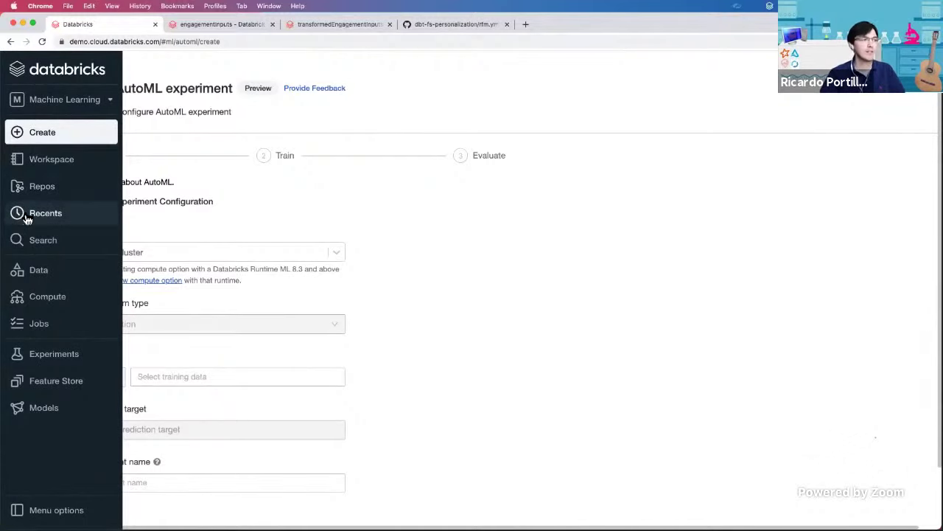
left_click(85, 105)
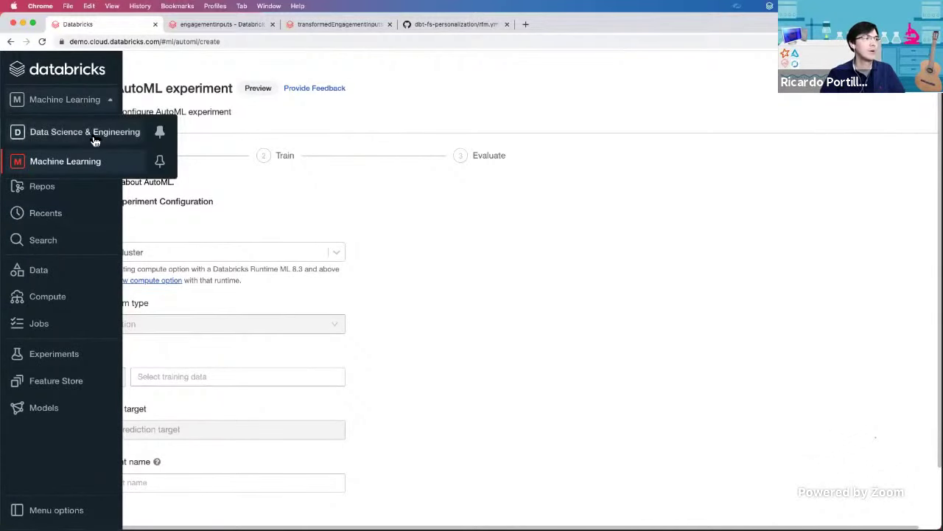
left_click(94, 135)
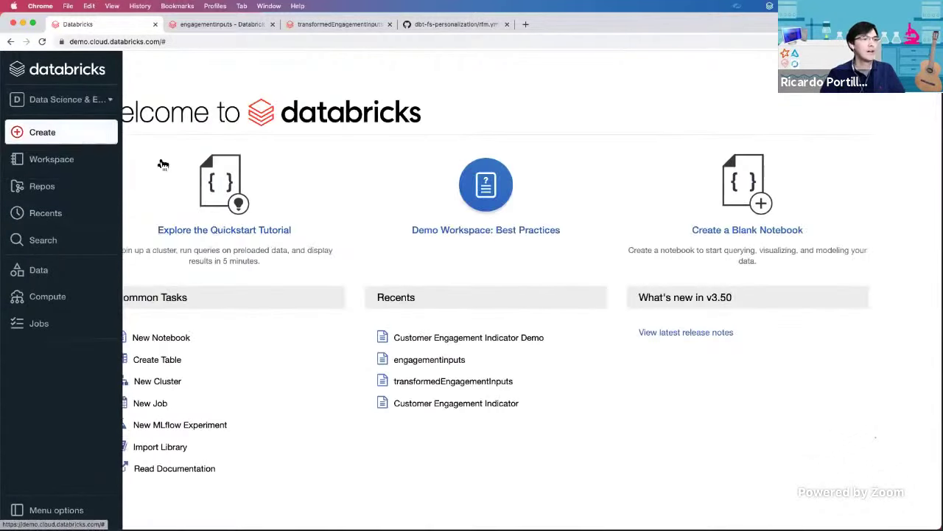
left_click(27, 212)
left_click(223, 93)
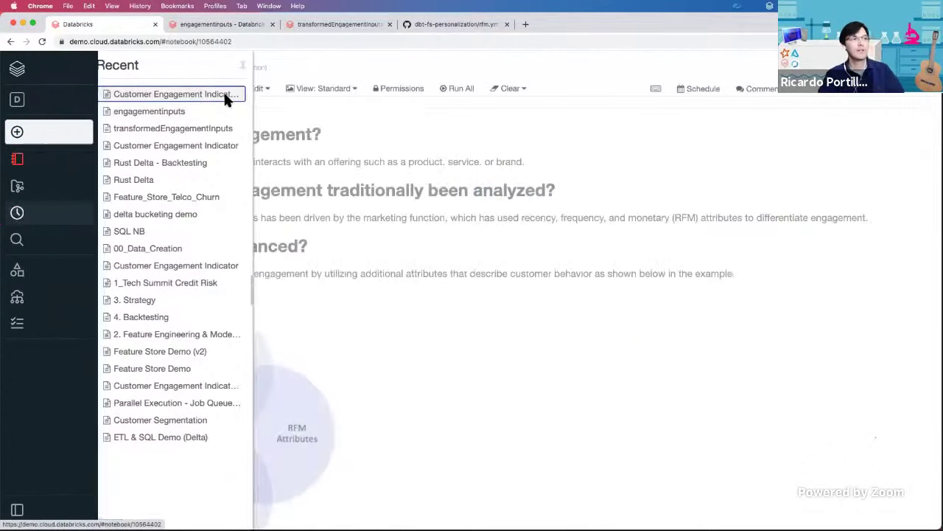
Step: Examine the Customer Engagement Reference Architecture diagram, from data sources and ingestion through enrichment, data science, serving layer and BI tools
scroll(647, 436, "down", 5)
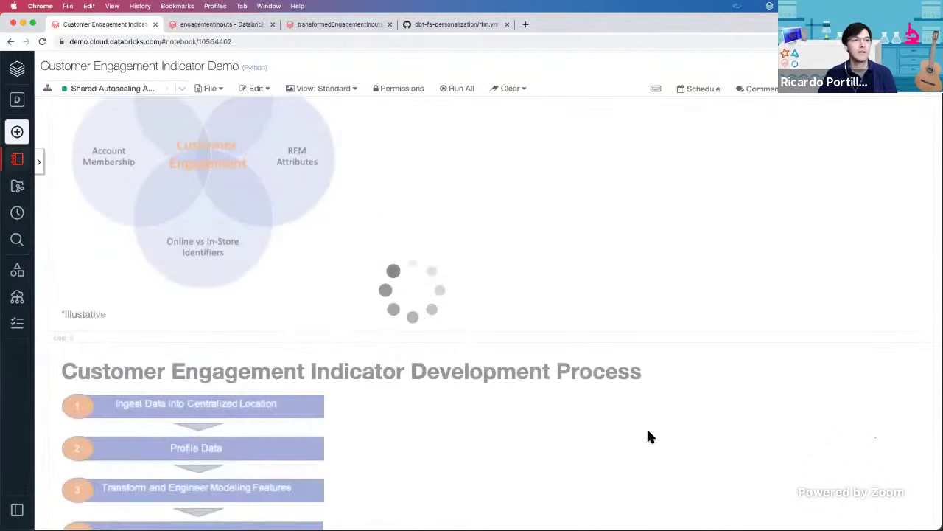
scroll(648, 437, "down", 10)
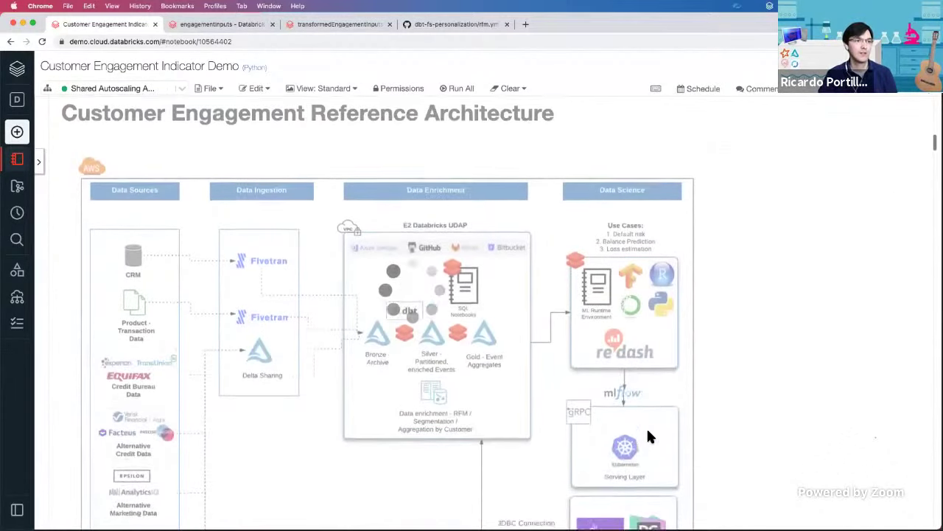
scroll(647, 433, "down", 5)
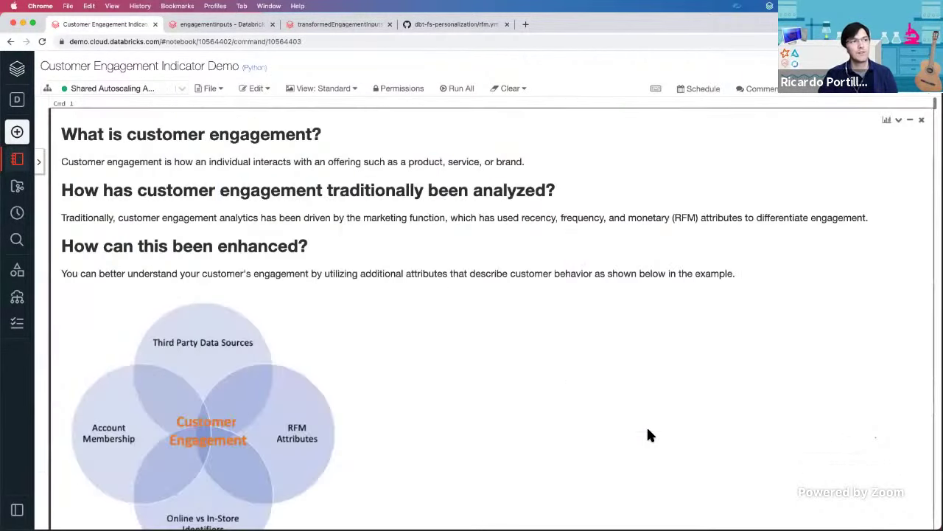
scroll(648, 430, "down", 7)
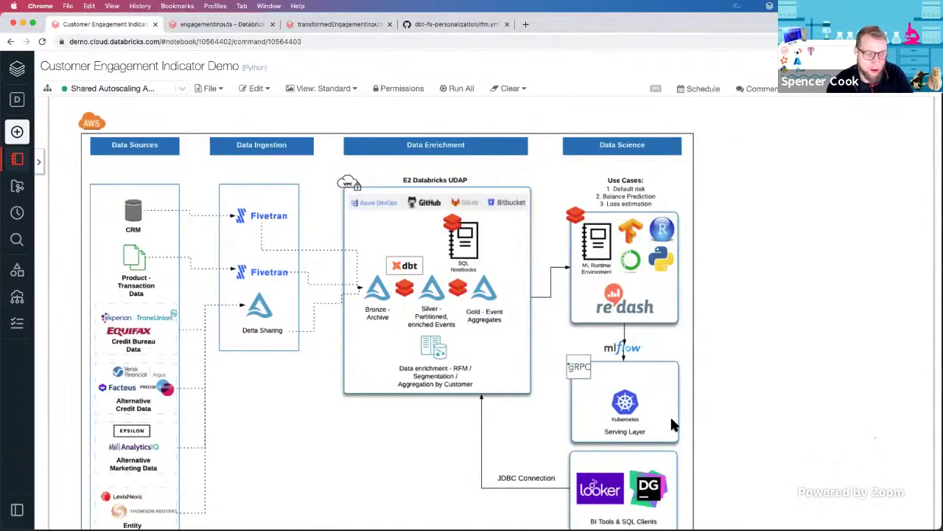
scroll(668, 428, "down", 2)
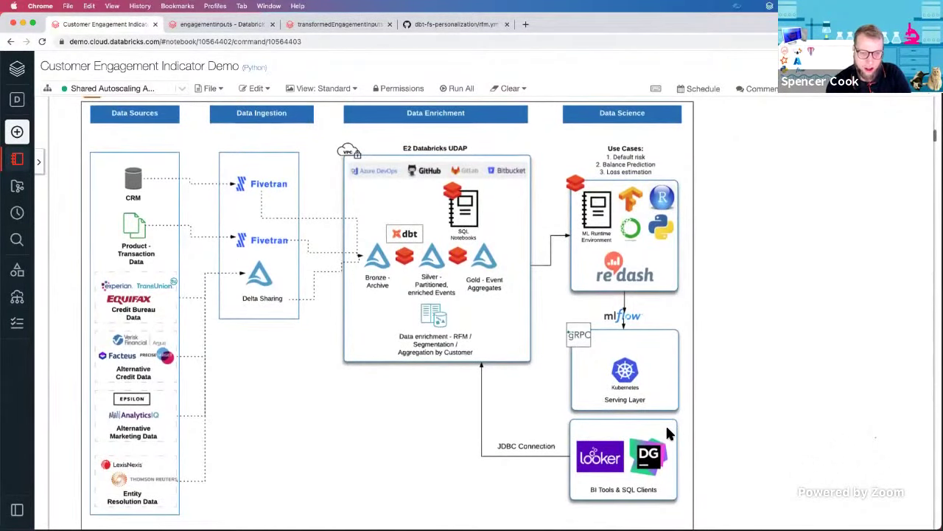
scroll(667, 428, "up", 1)
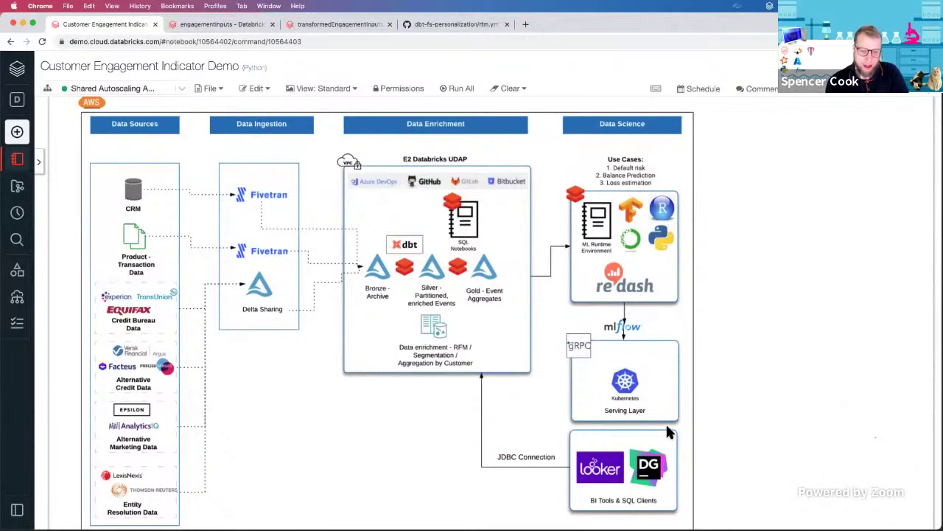
scroll(673, 417, "down", 2)
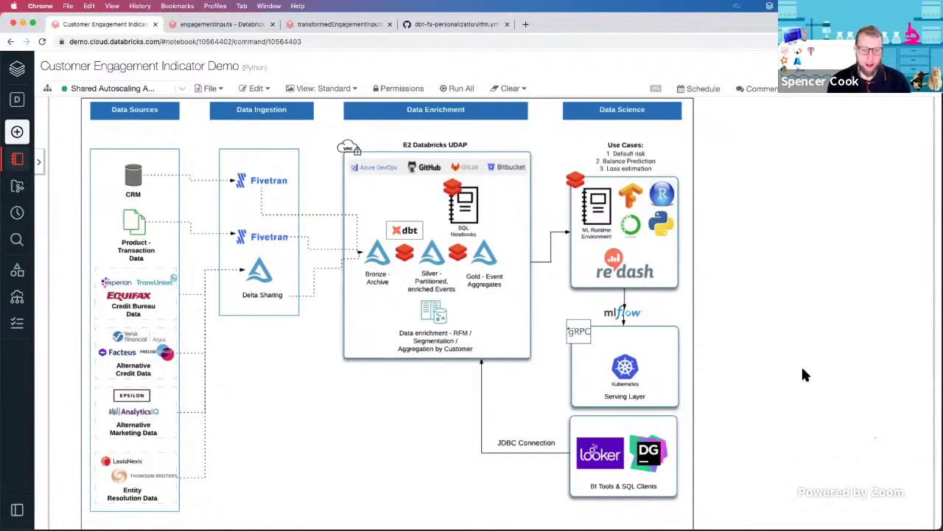
Step: Open the notebook's experiment runs briefly, close them, and find the Part 2 cell that trains the K-means clusters
left_click(829, 98)
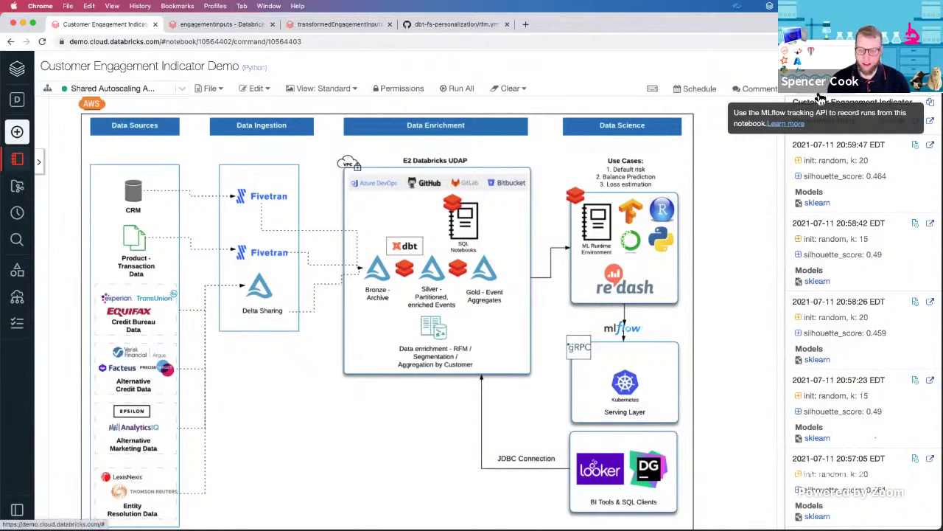
left_click(605, 341)
scroll(599, 343, "down", 10)
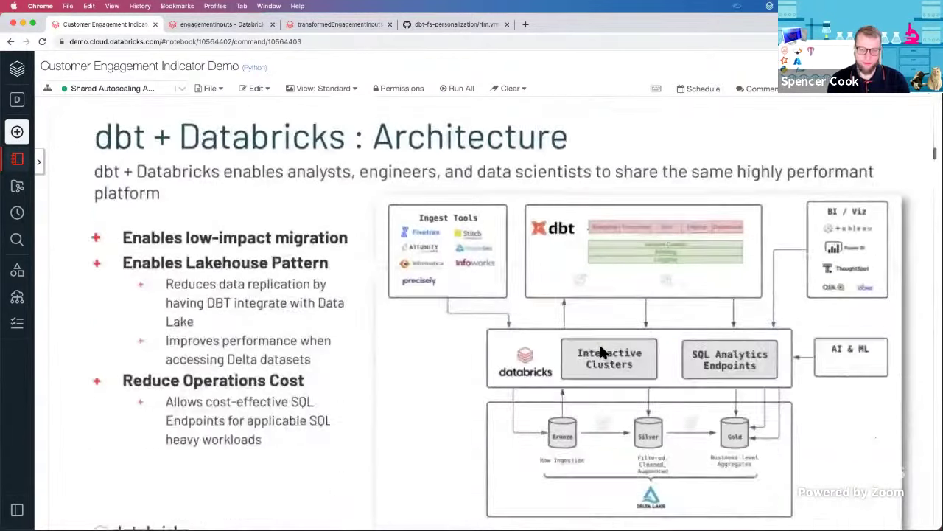
scroll(599, 343, "down", 15)
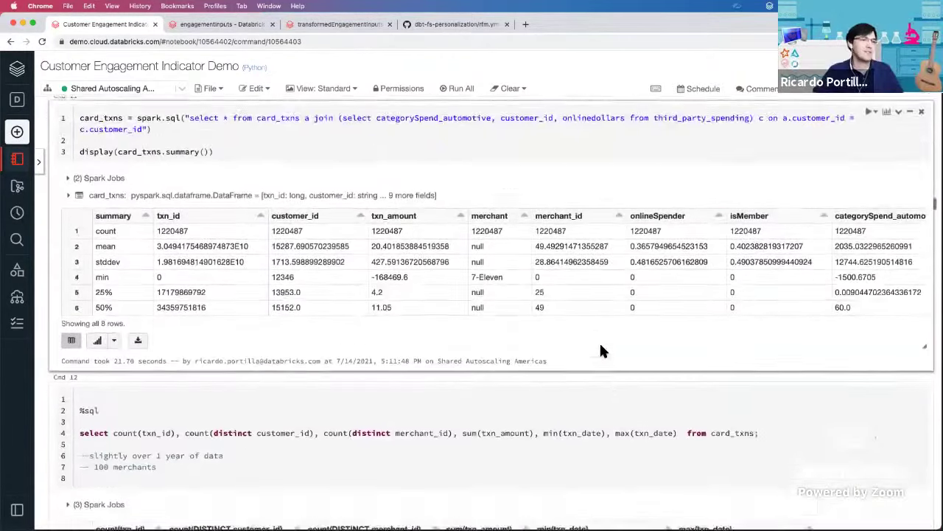
scroll(600, 346, "down", 10)
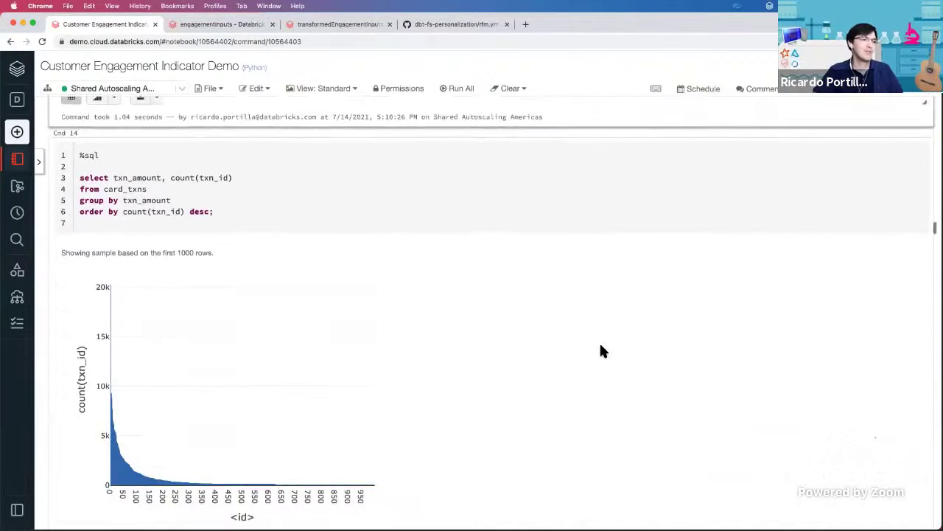
scroll(601, 351, "down", 15)
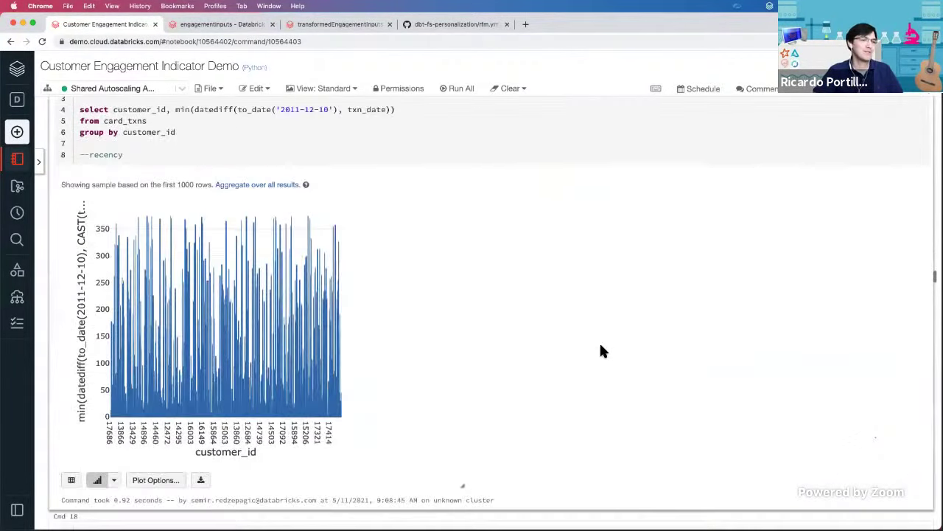
scroll(600, 352, "down", 10)
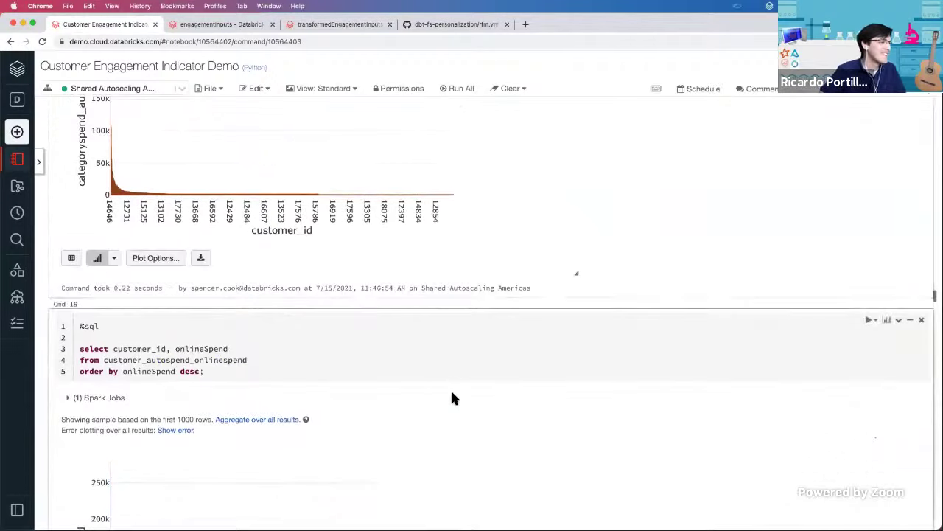
scroll(453, 398, "down", 20)
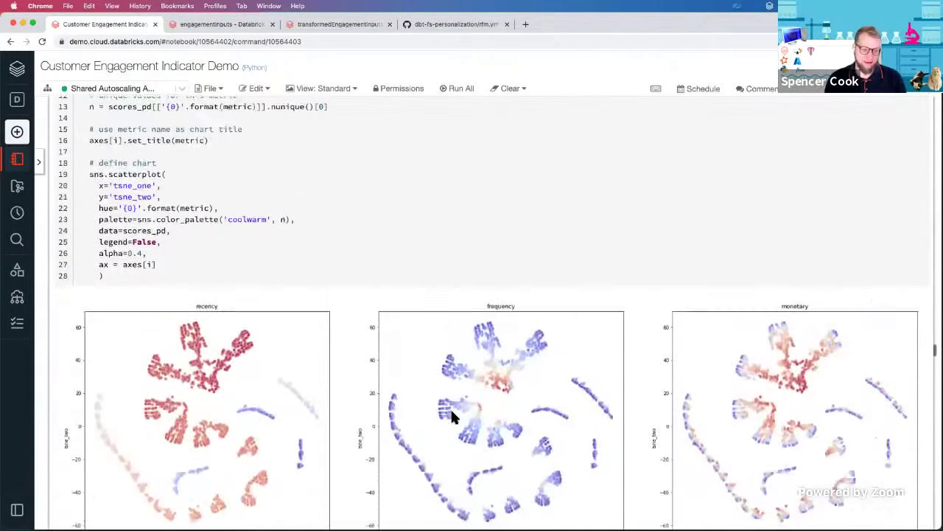
scroll(450, 417, "down", 10)
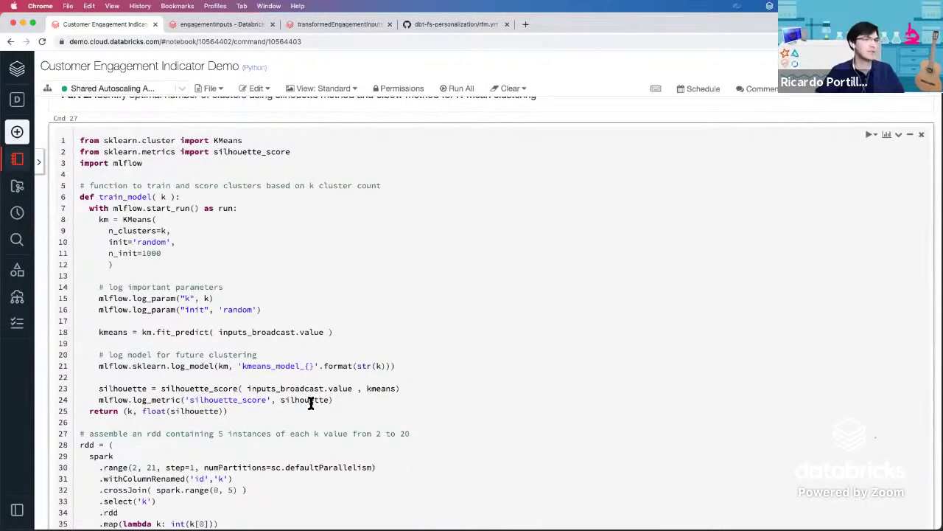
Step: Examine the train_model code in Part 2, covering the MLflow run, logged parameters, logged model, silhouette metric and distributed k values
scroll(311, 404, "down", 1)
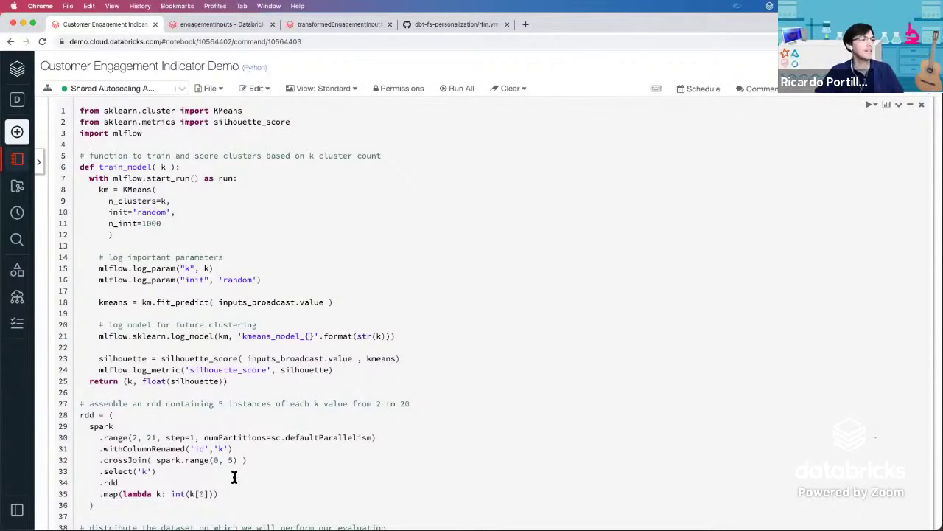
scroll(233, 479, "down", 2)
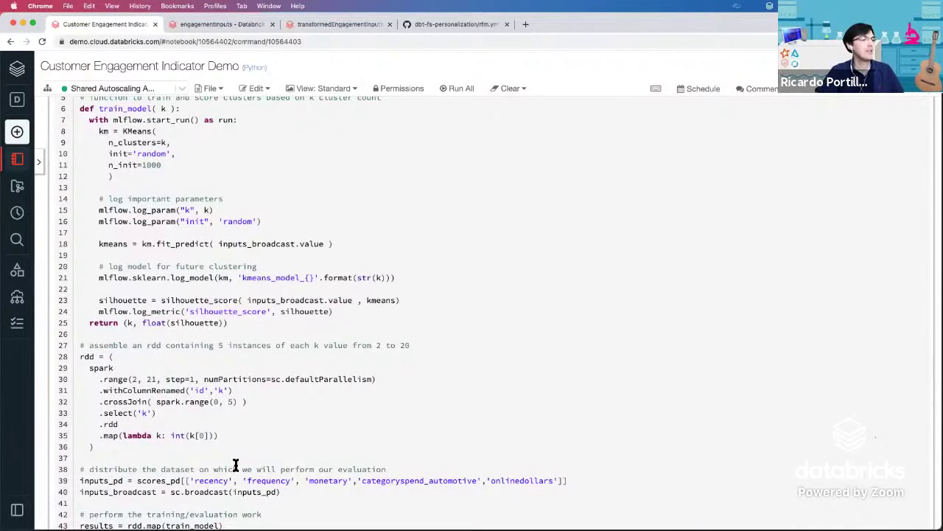
scroll(235, 466, "up", 3)
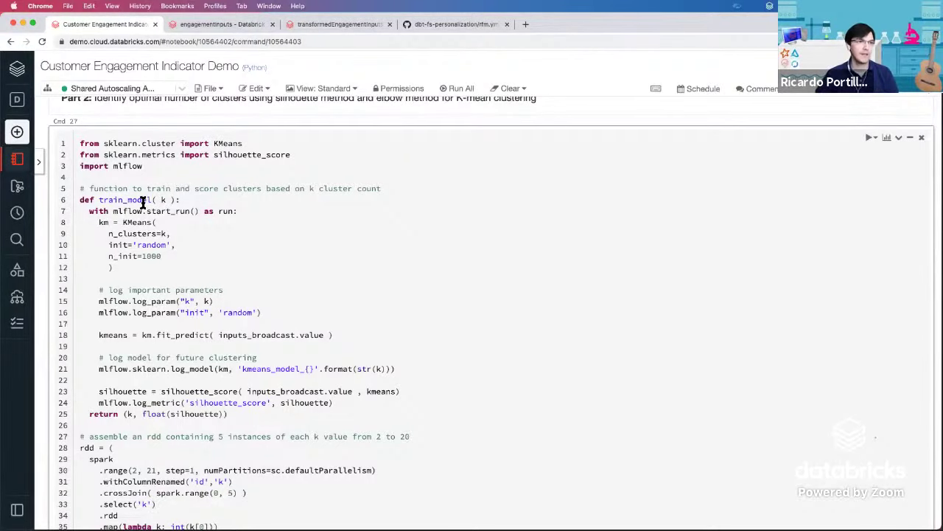
scroll(243, 284, "up", 2)
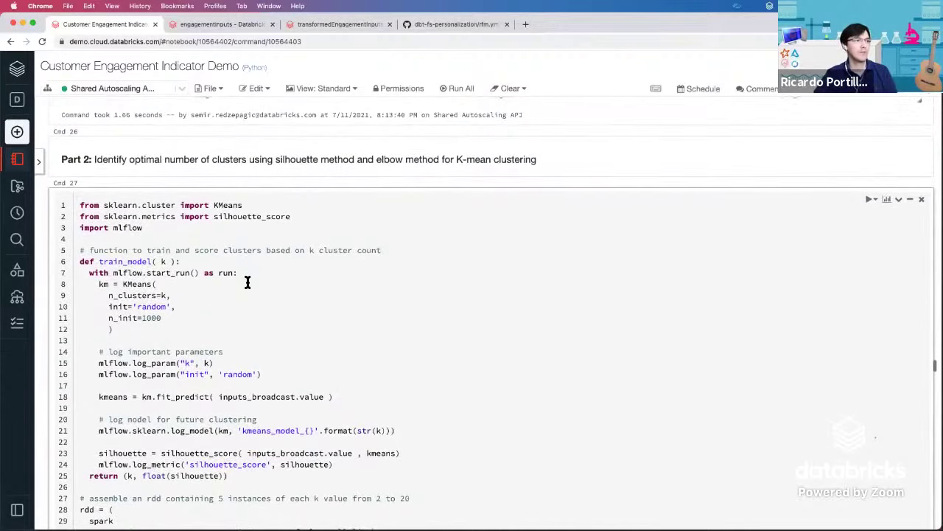
scroll(251, 276, "down", 2)
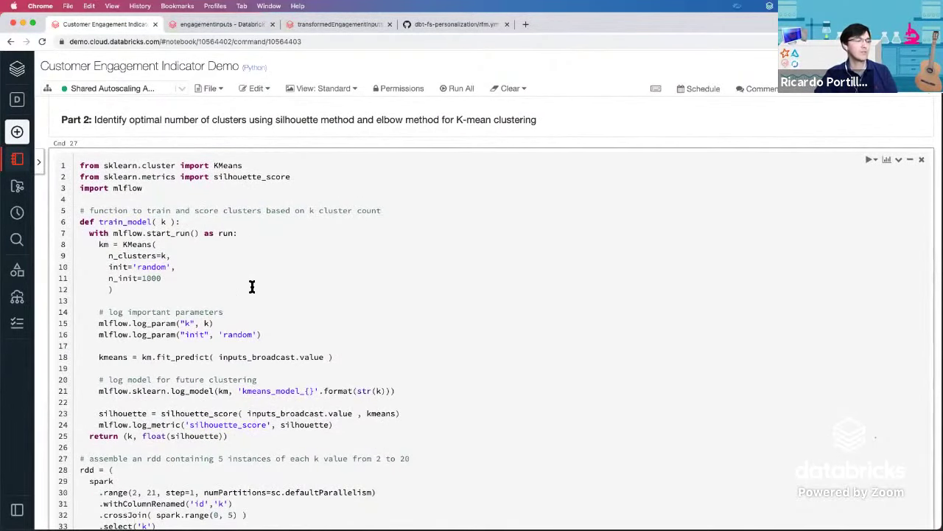
left_click(249, 235)
scroll(243, 321, "down", 2)
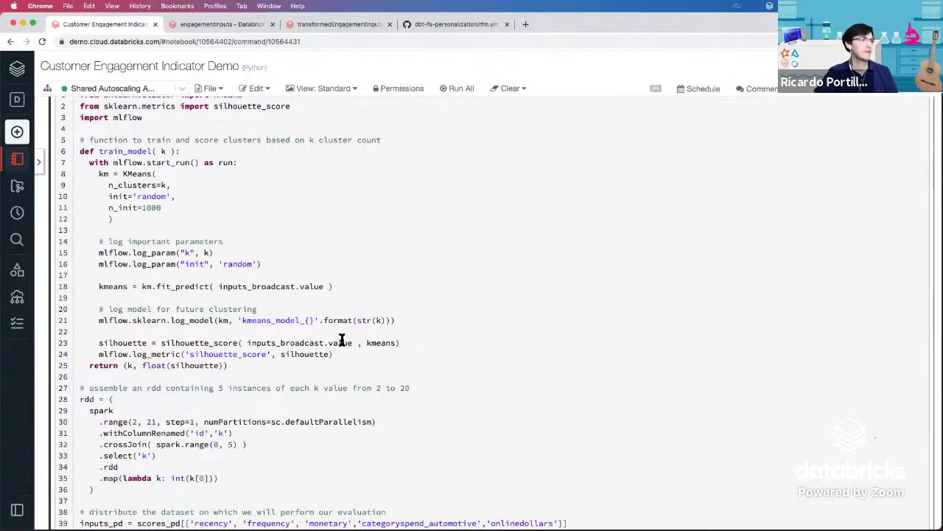
scroll(341, 337, "up", 1)
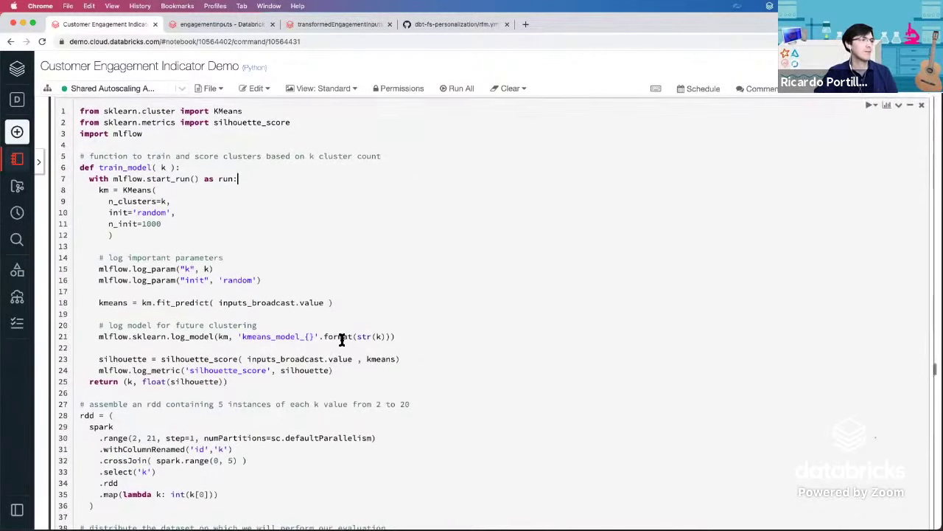
Step: Show the notebook's experiment runs and expand the newest run's parameters and metric plus the second run's parameters
left_click(823, 103)
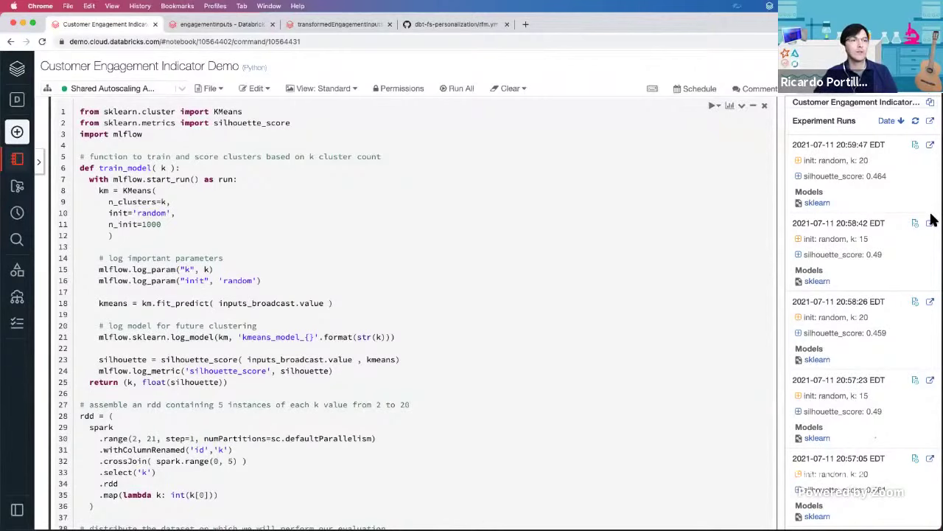
left_click(800, 168)
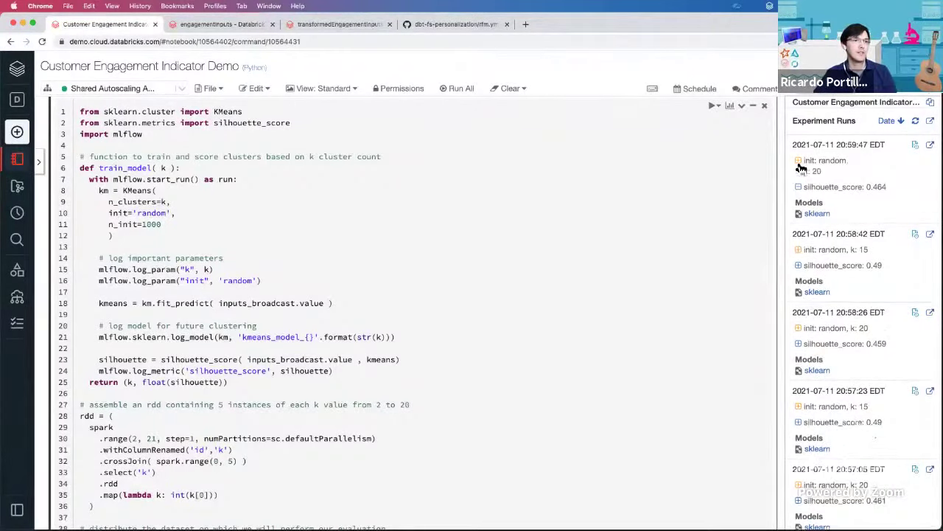
left_click(801, 252)
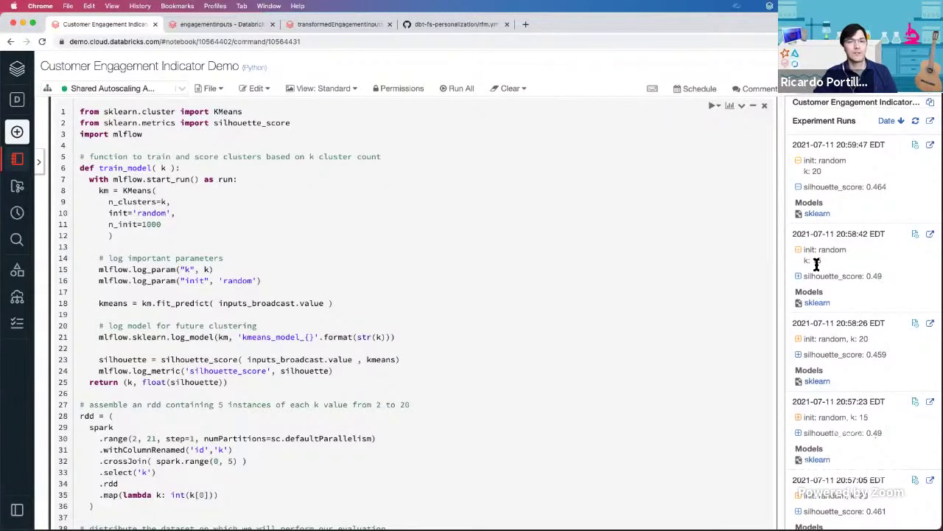